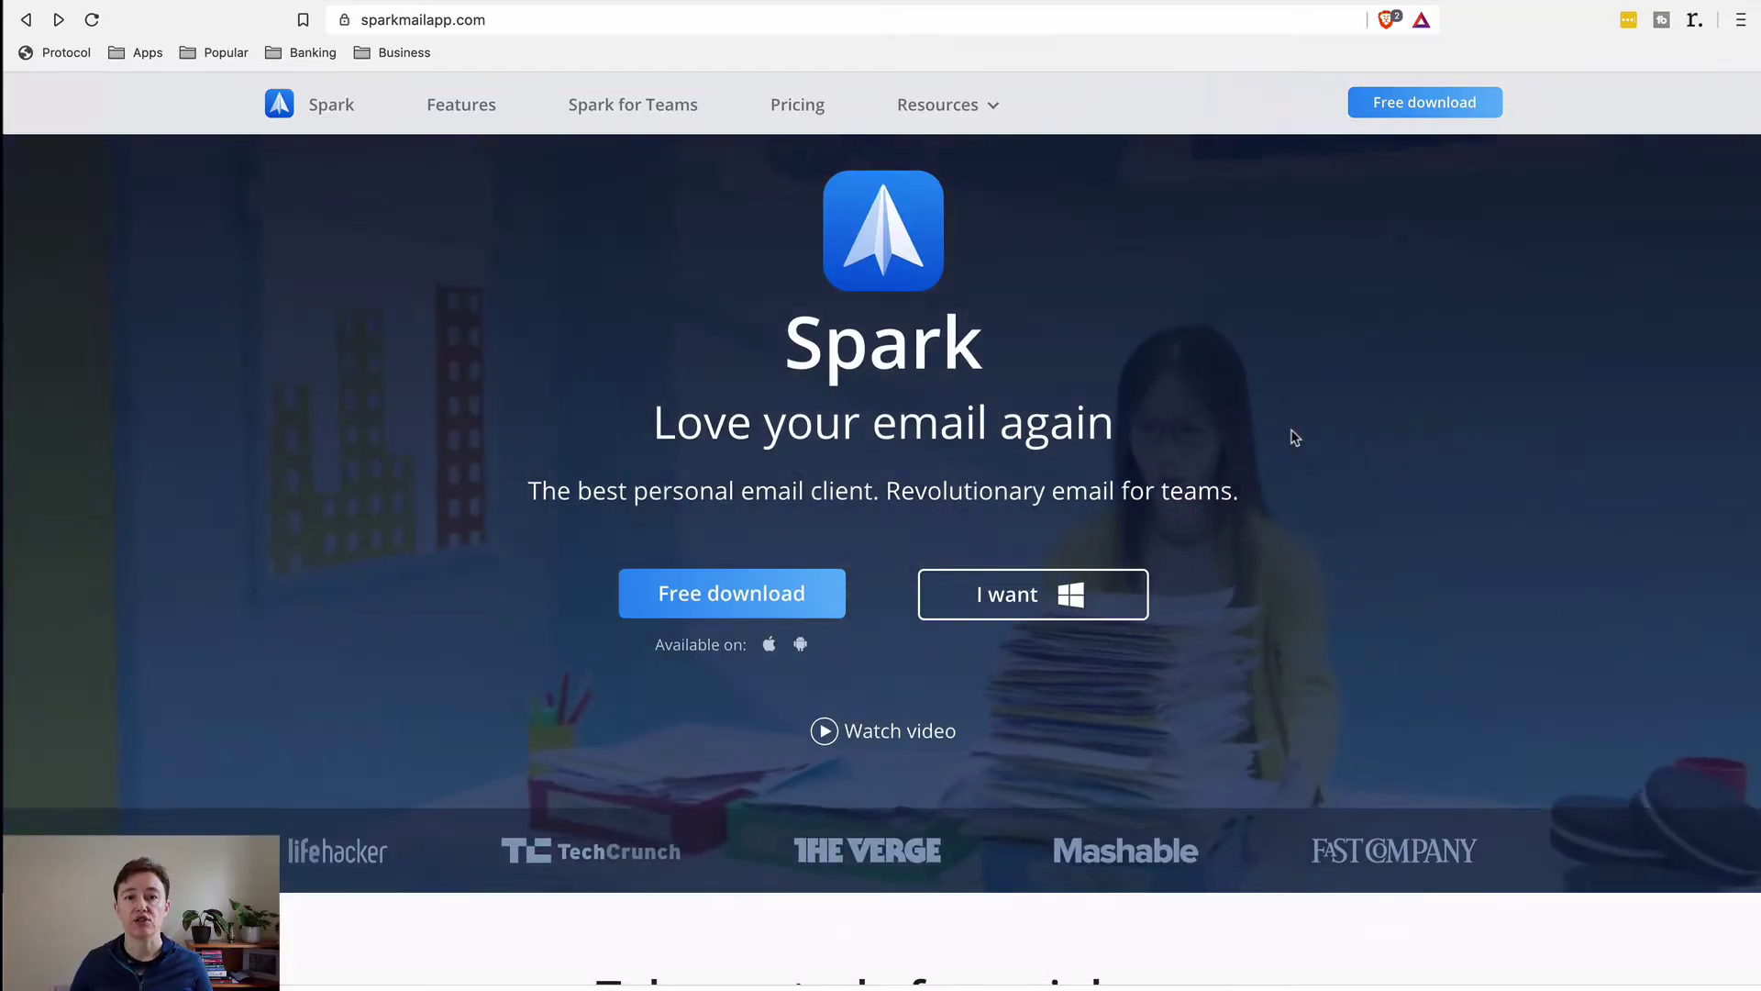
Scroll down the sparkmailapp.com homepage through the features and Spark for Teams sections
scroll(1294, 437, "down", 5)
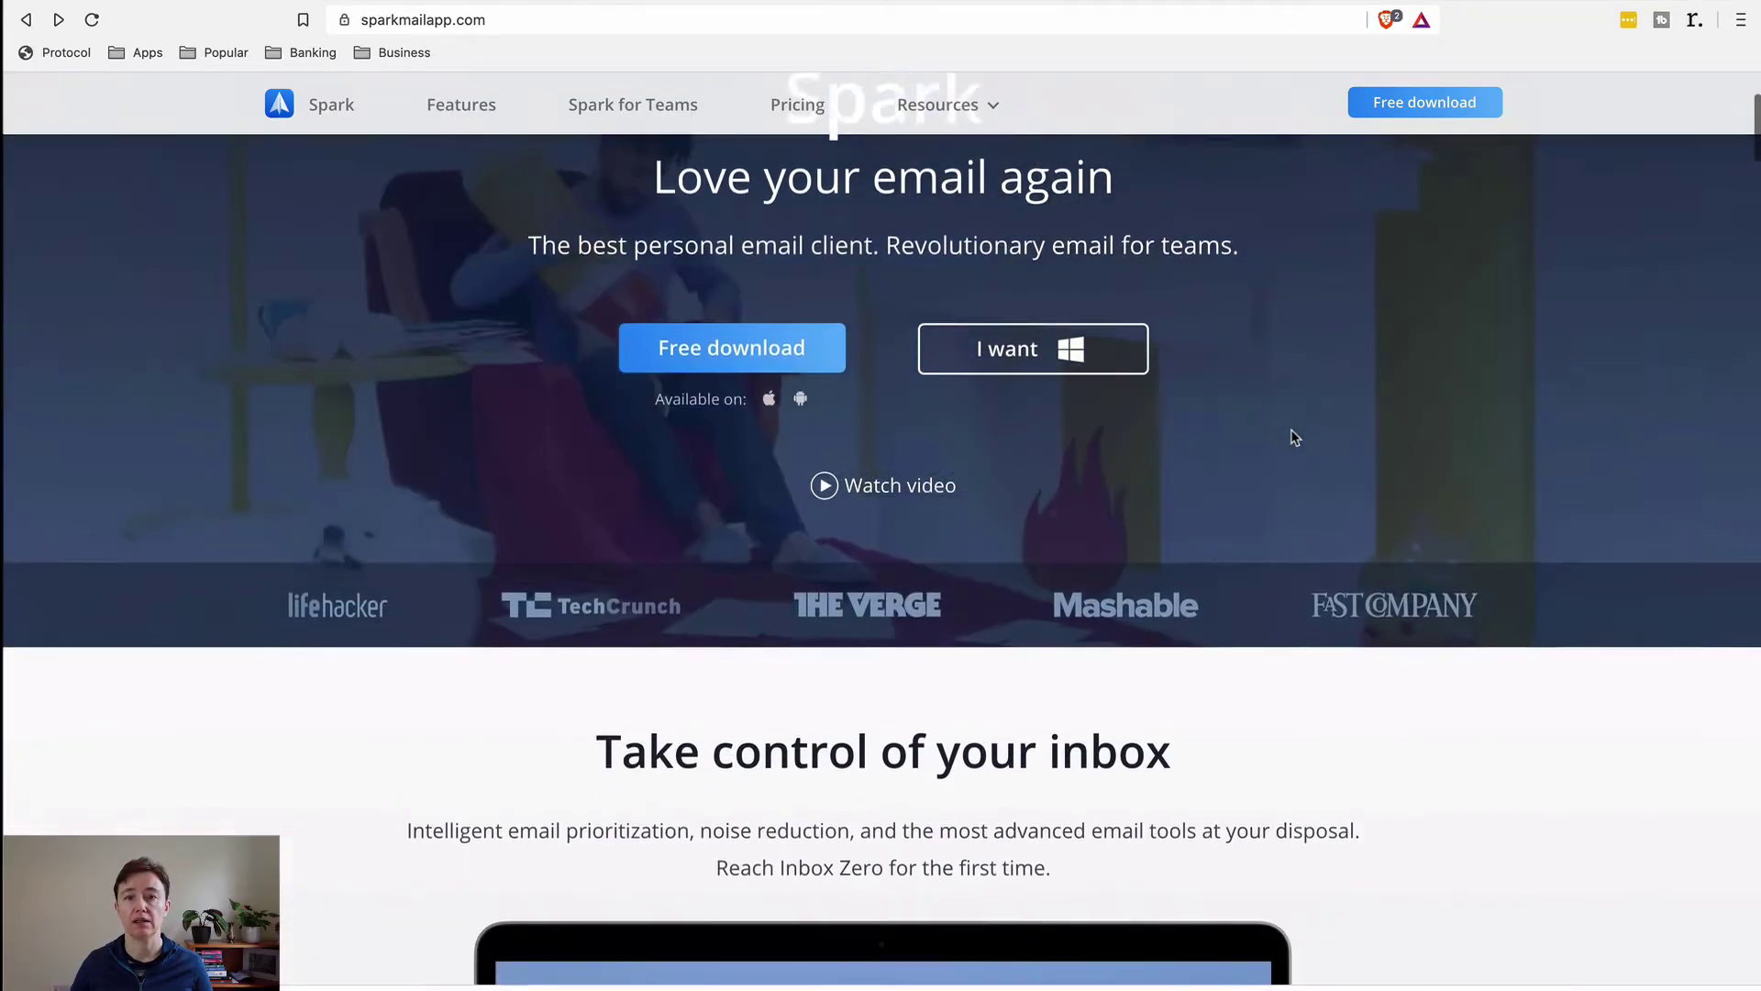
scroll(1295, 437, "down", 5)
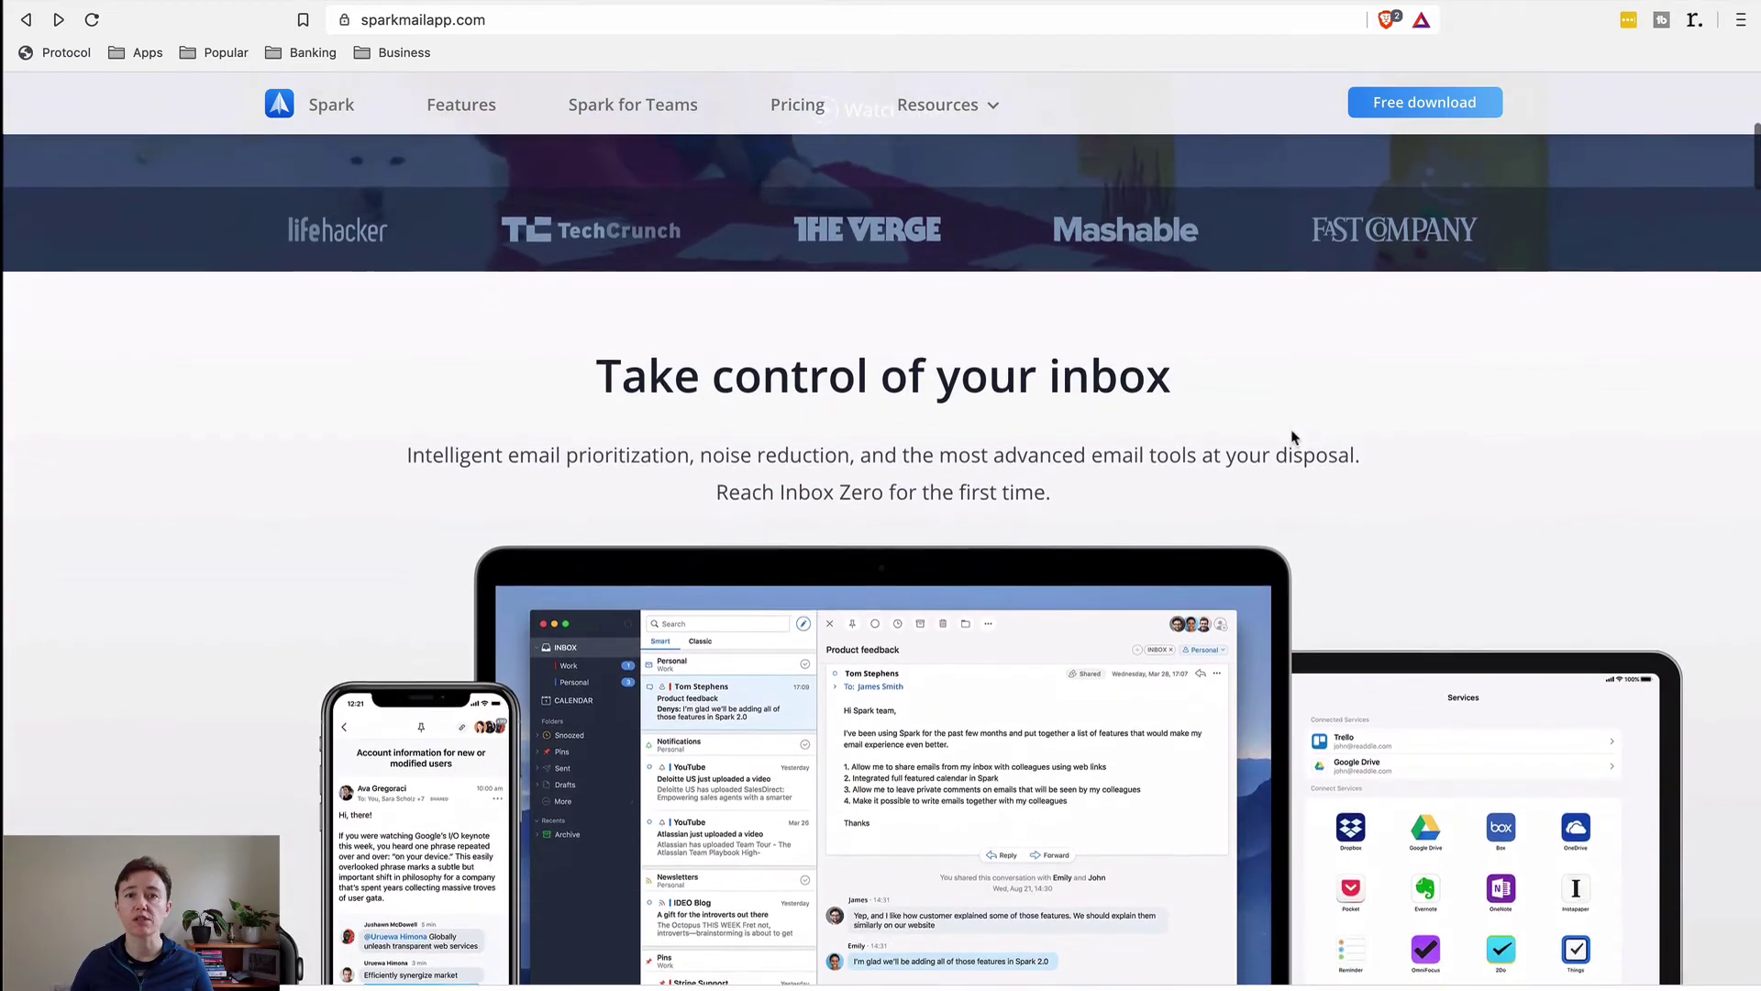
scroll(1294, 437, "down", 6)
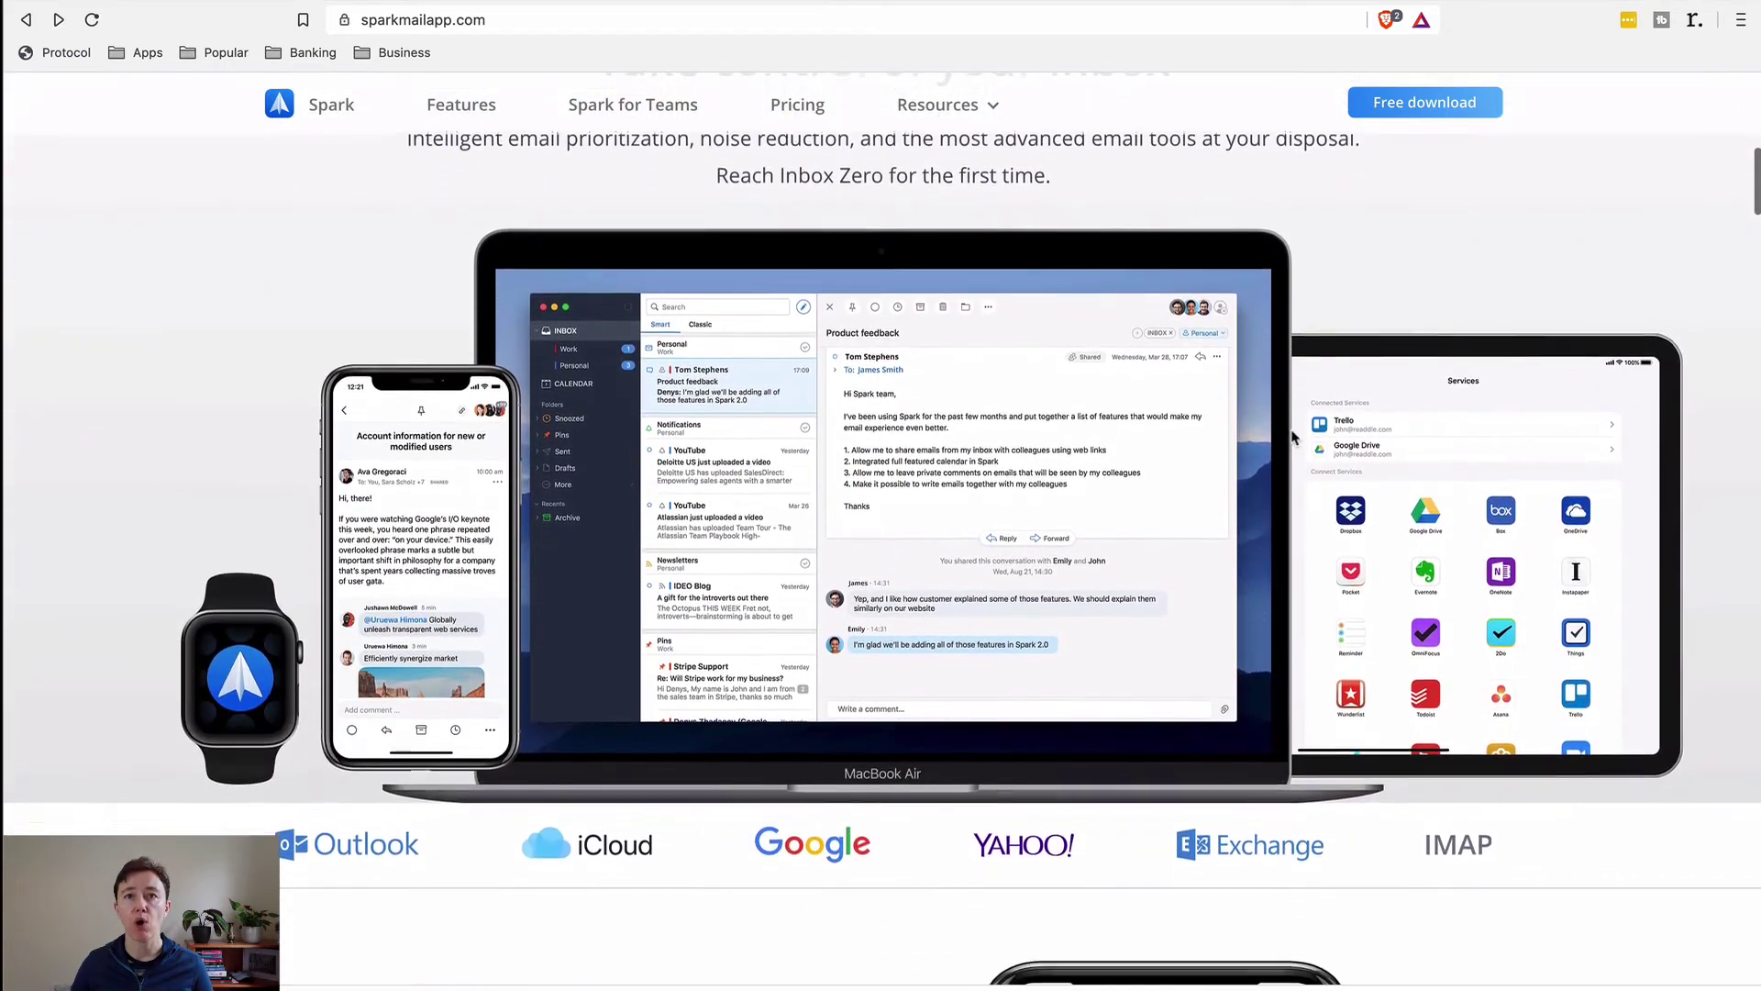
scroll(1294, 437, "down", 6)
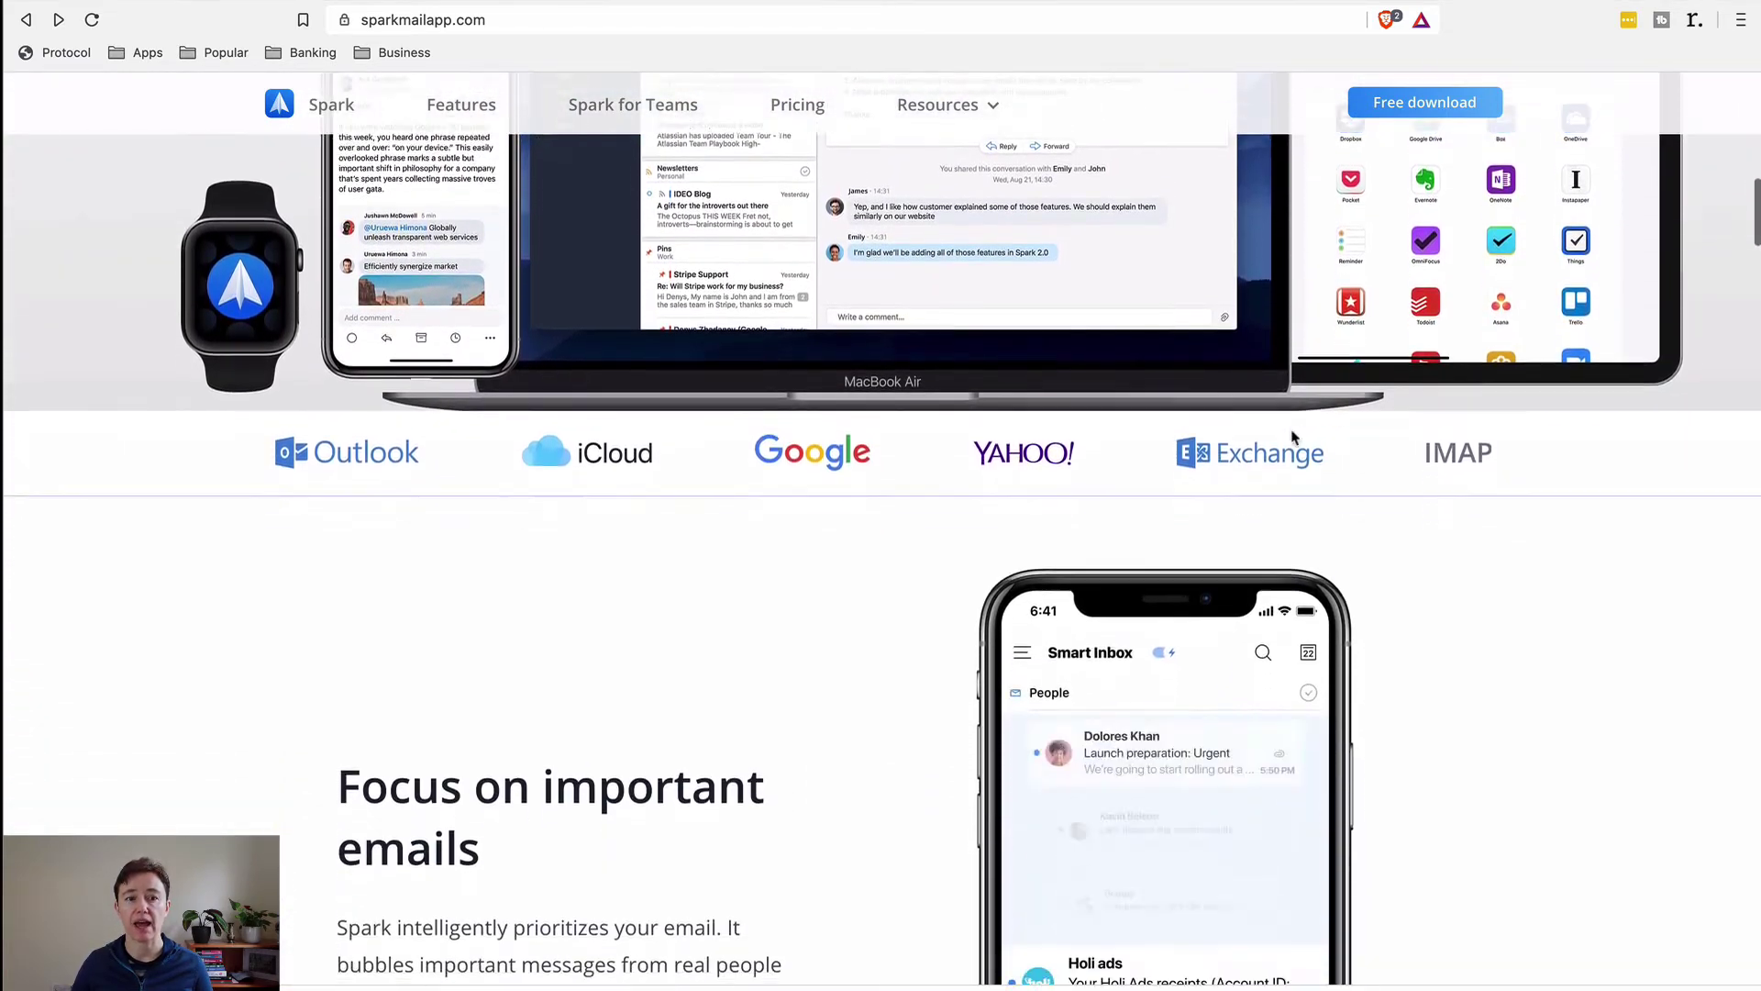
scroll(1294, 438, "down", 4)
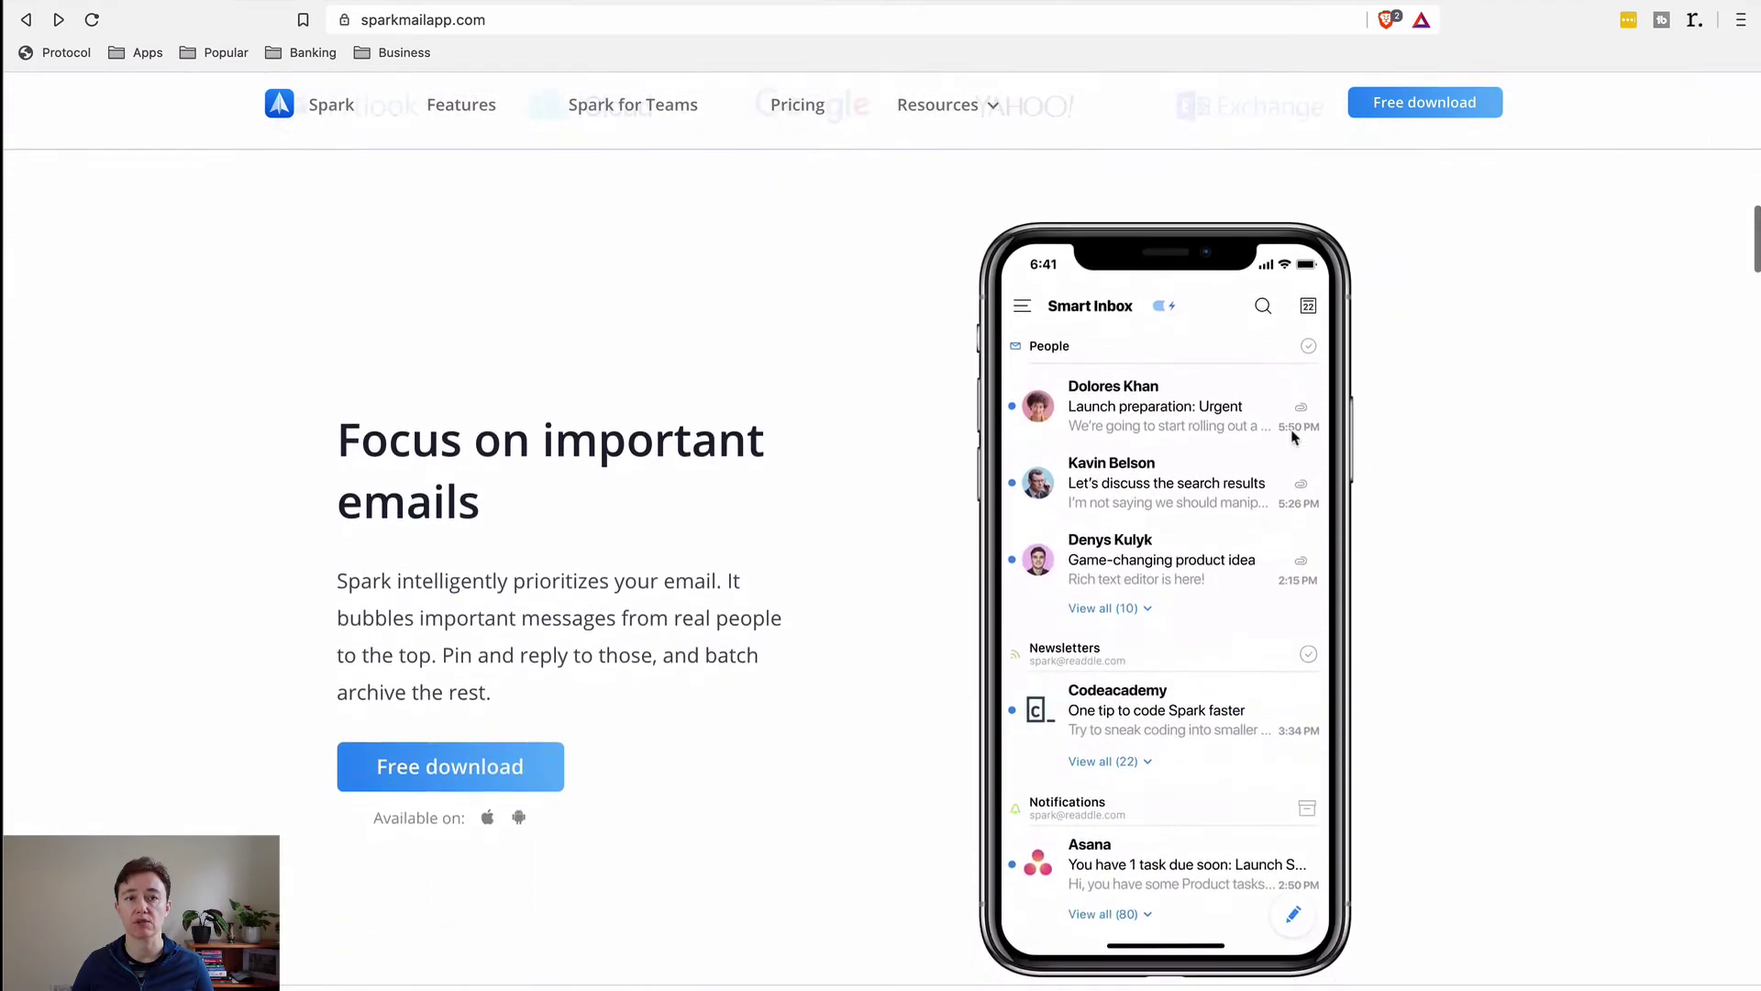
scroll(1295, 438, "down", 6)
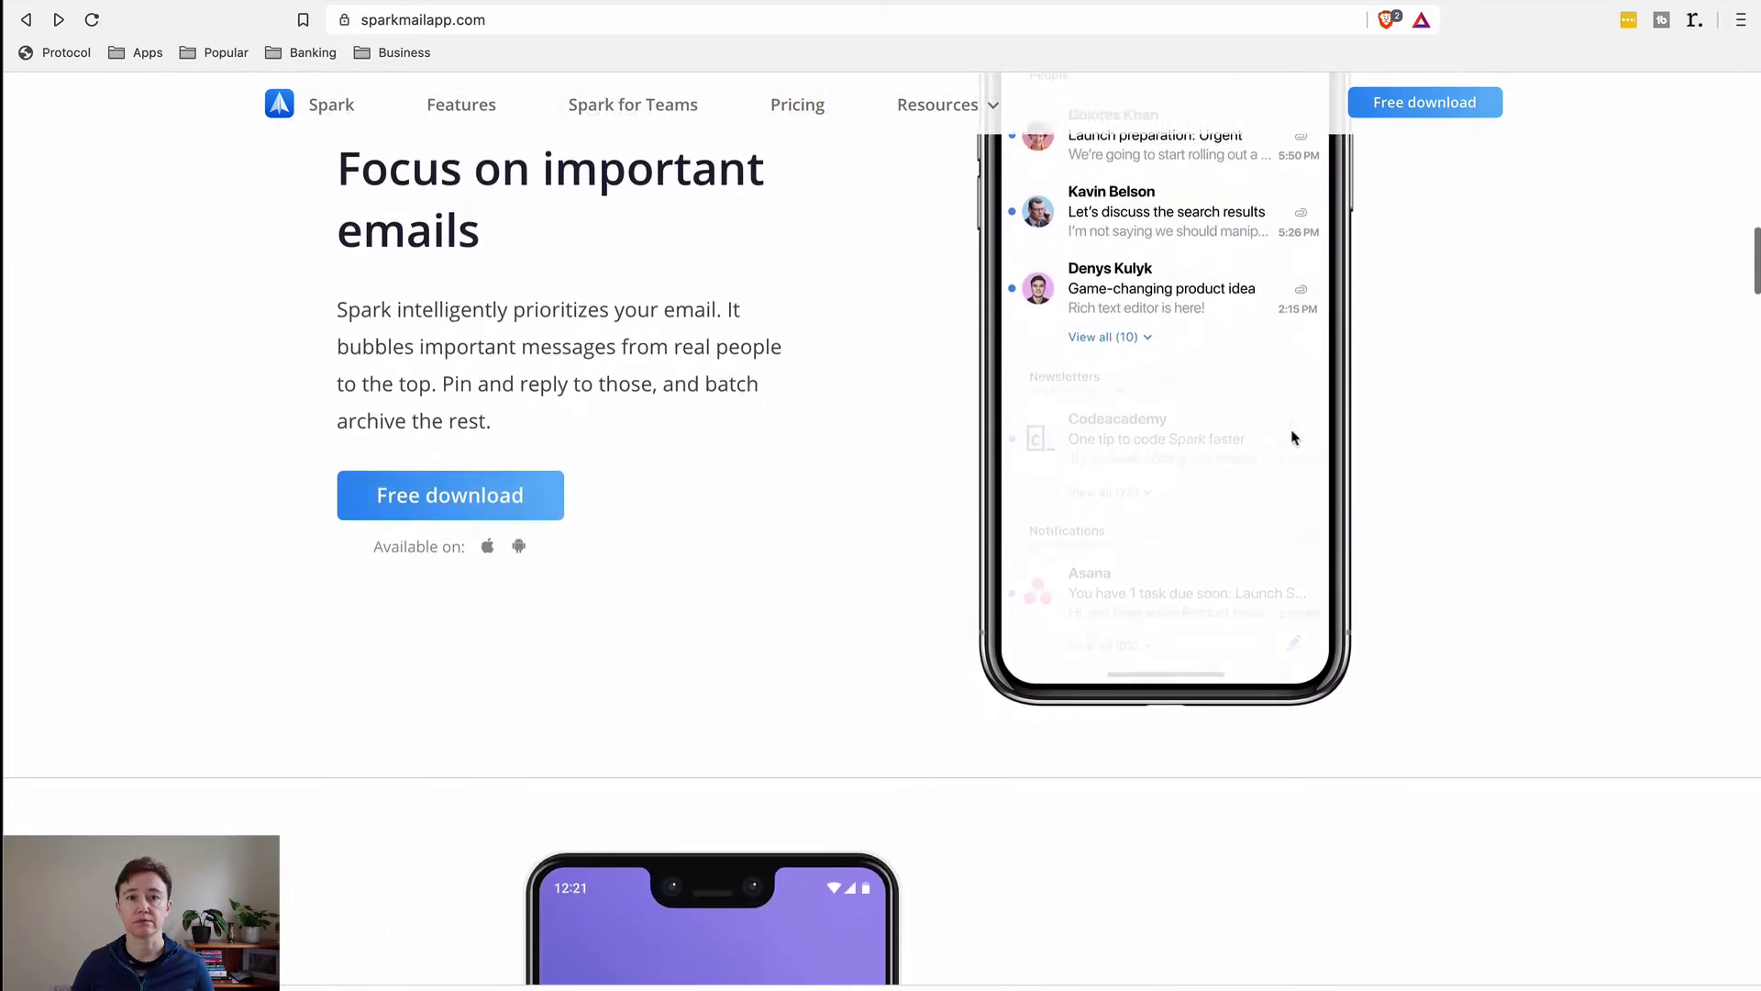
scroll(1294, 437, "down", 8)
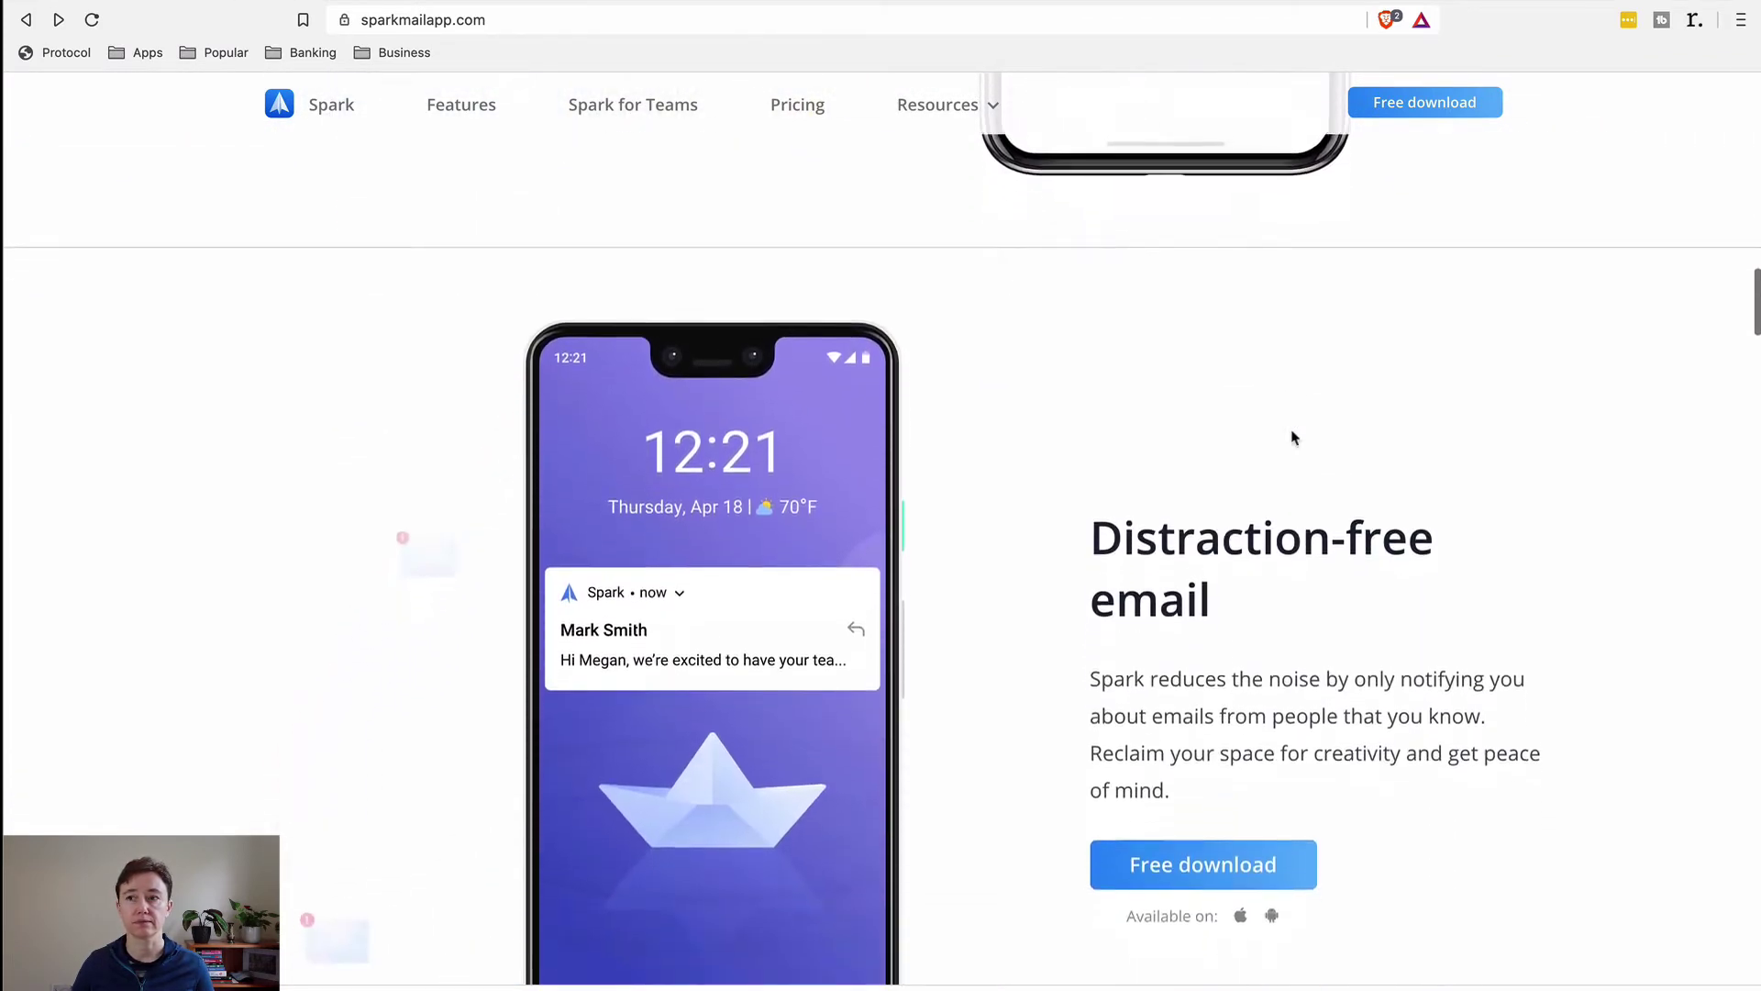
scroll(1294, 437, "down", 7)
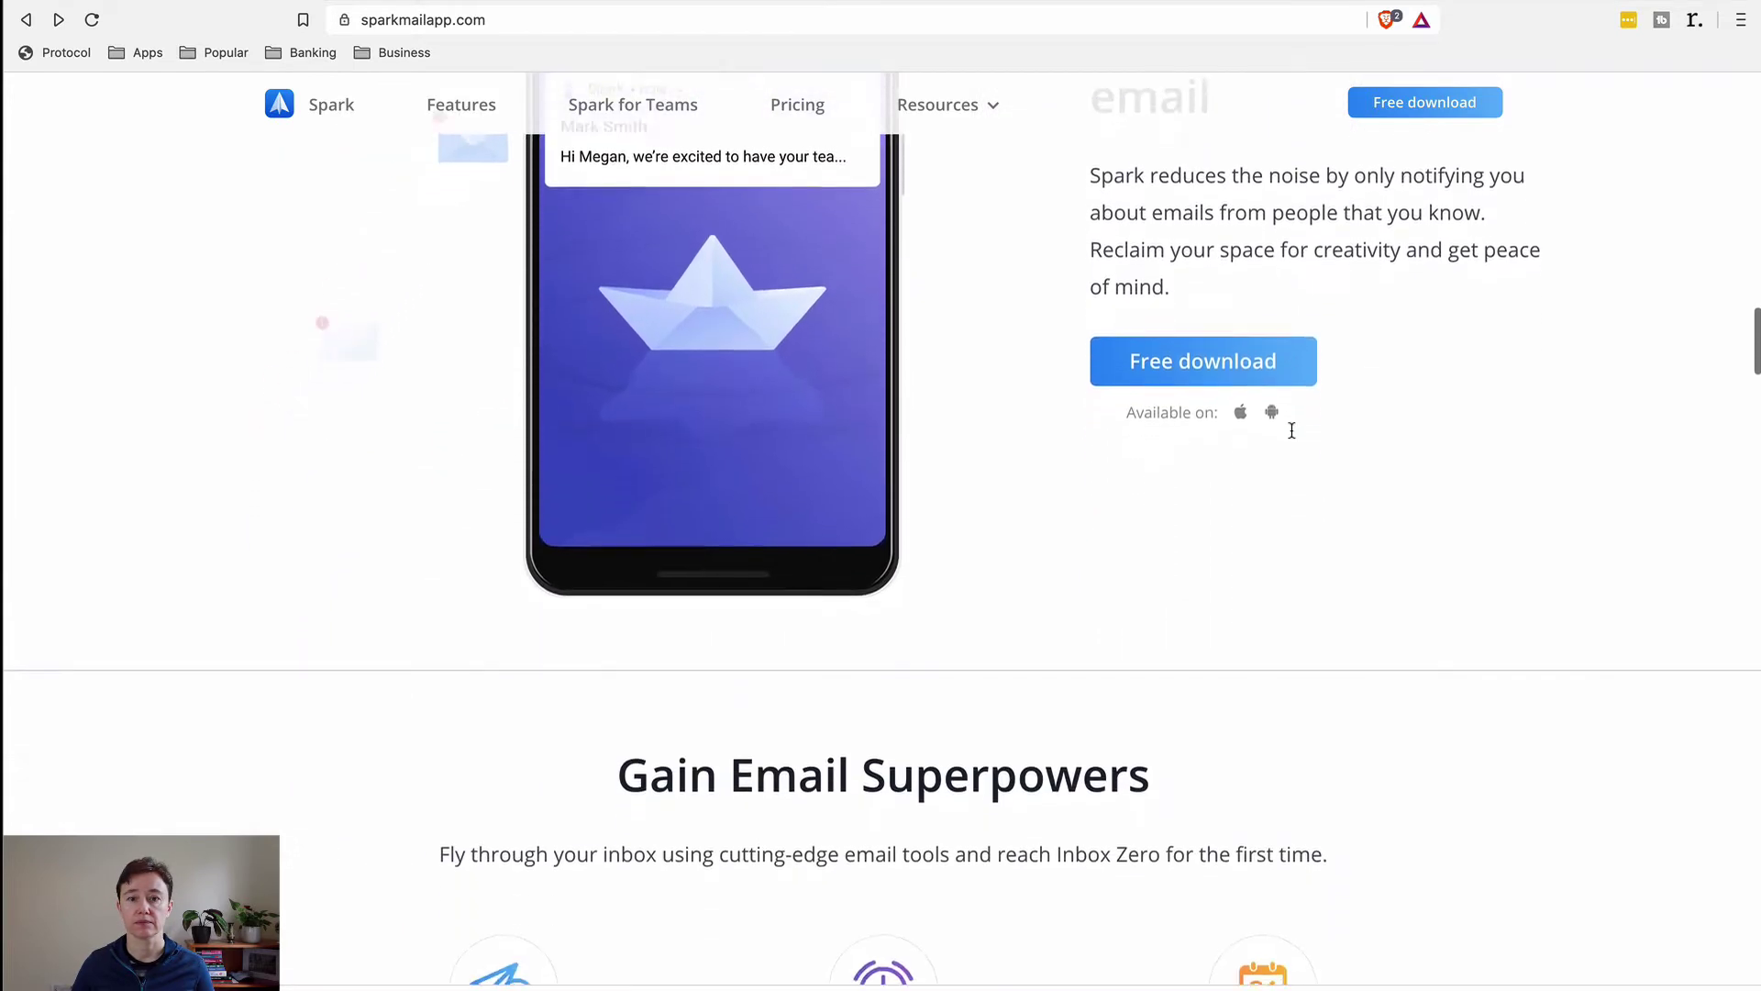
scroll(1294, 437, "down", 9)
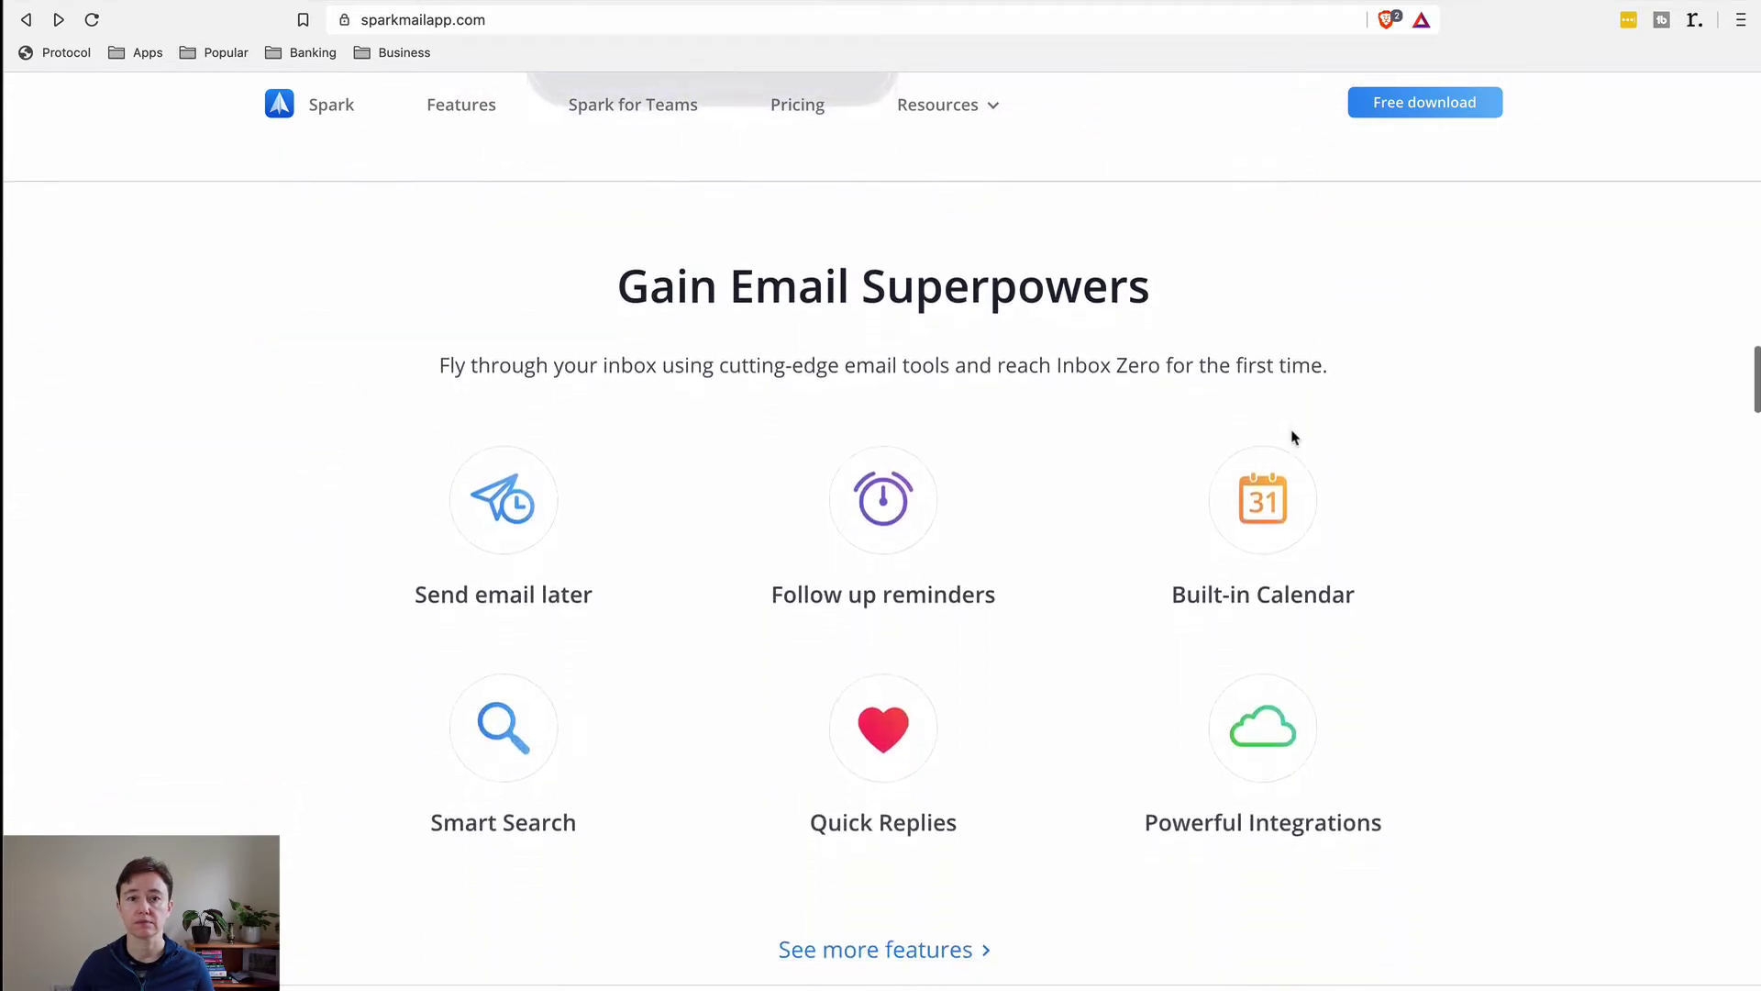
scroll(1295, 437, "down", 10)
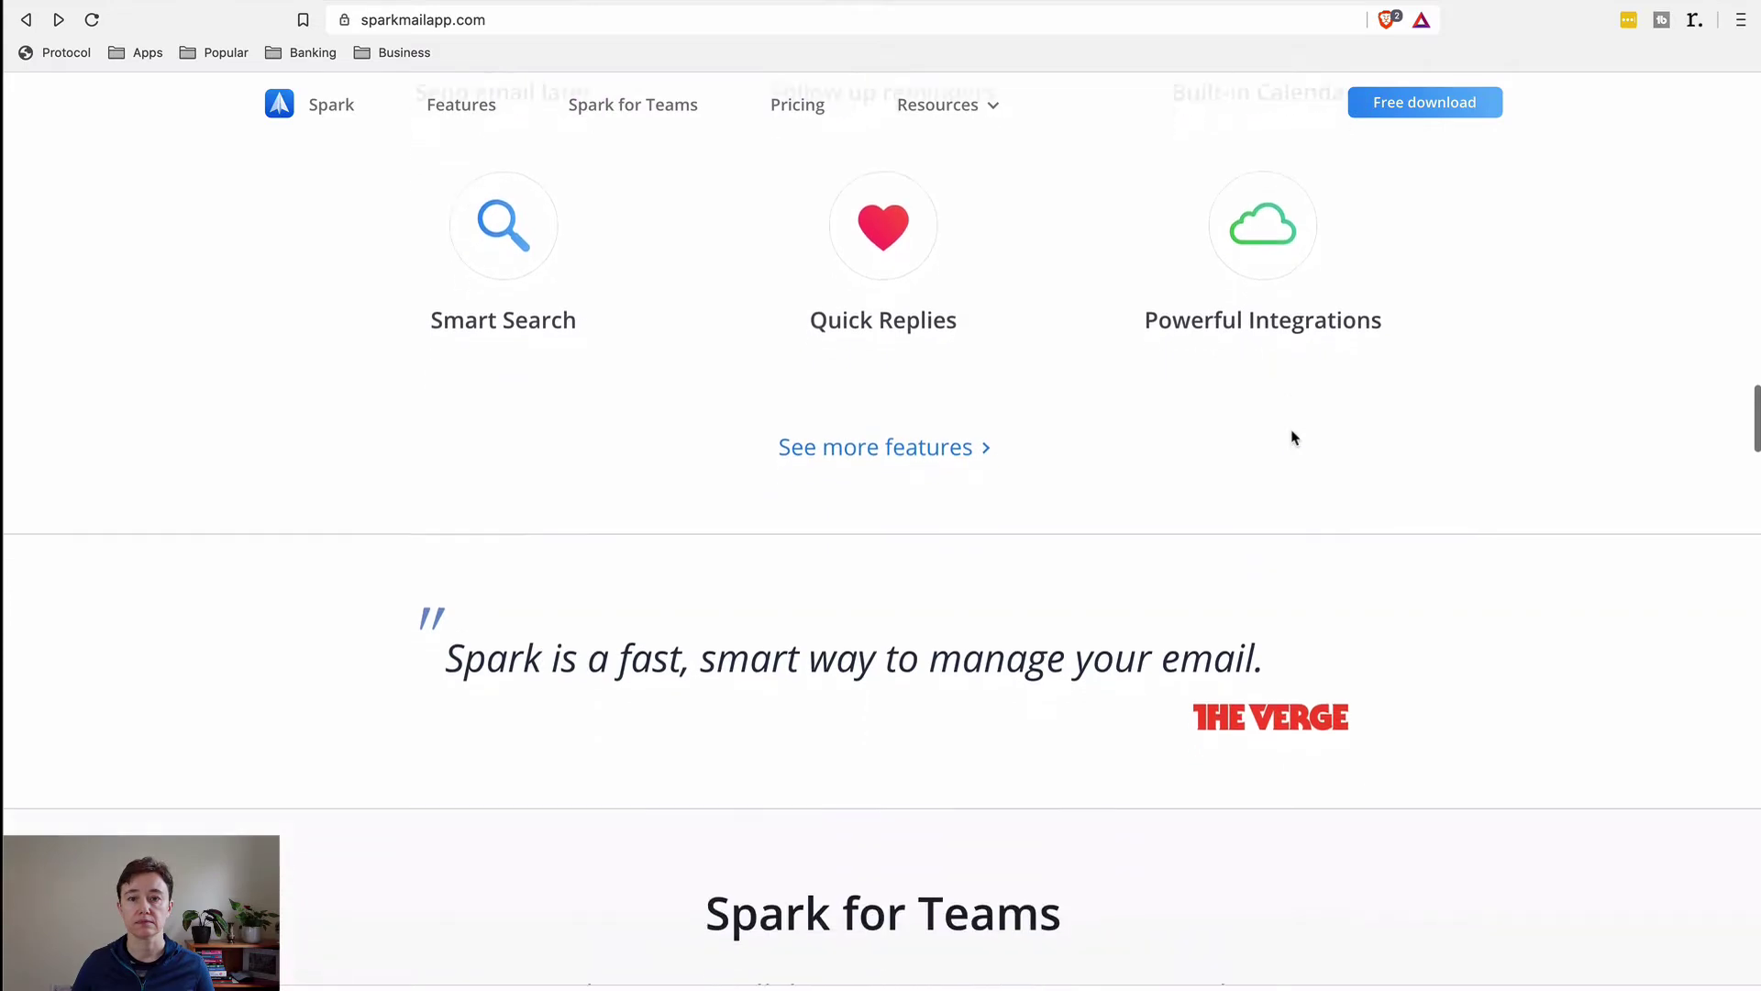
scroll(1294, 438, "down", 10)
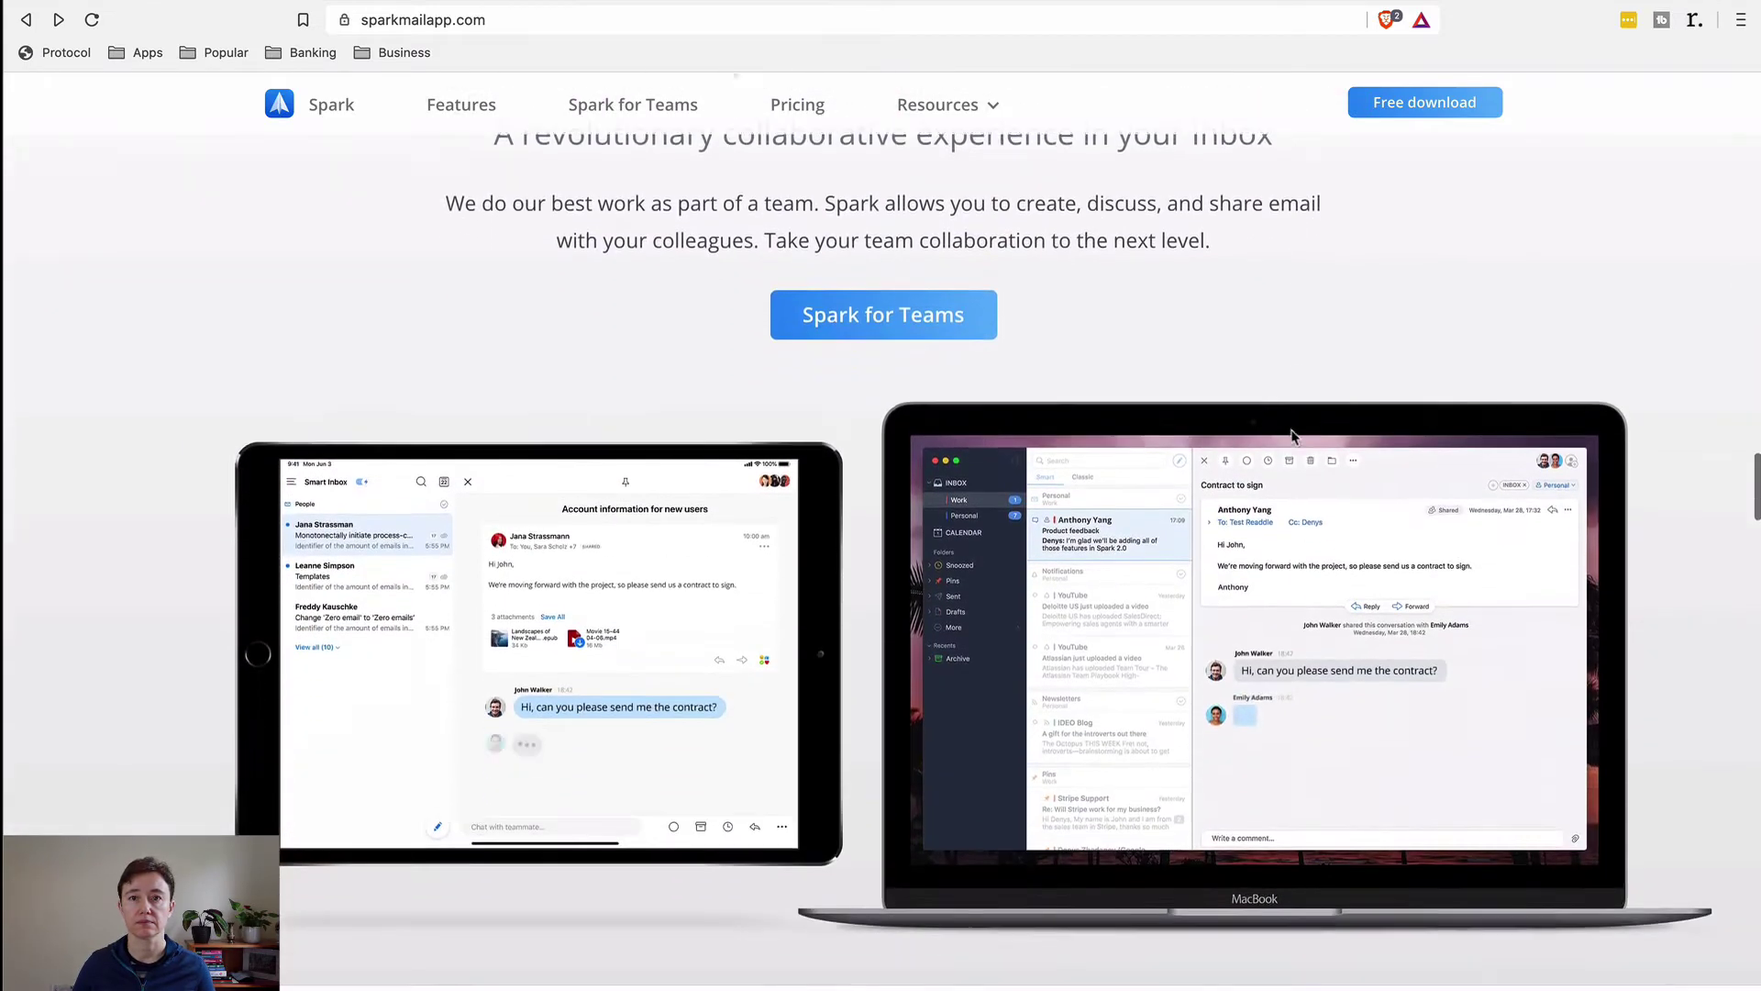
scroll(1295, 437, "down", 14)
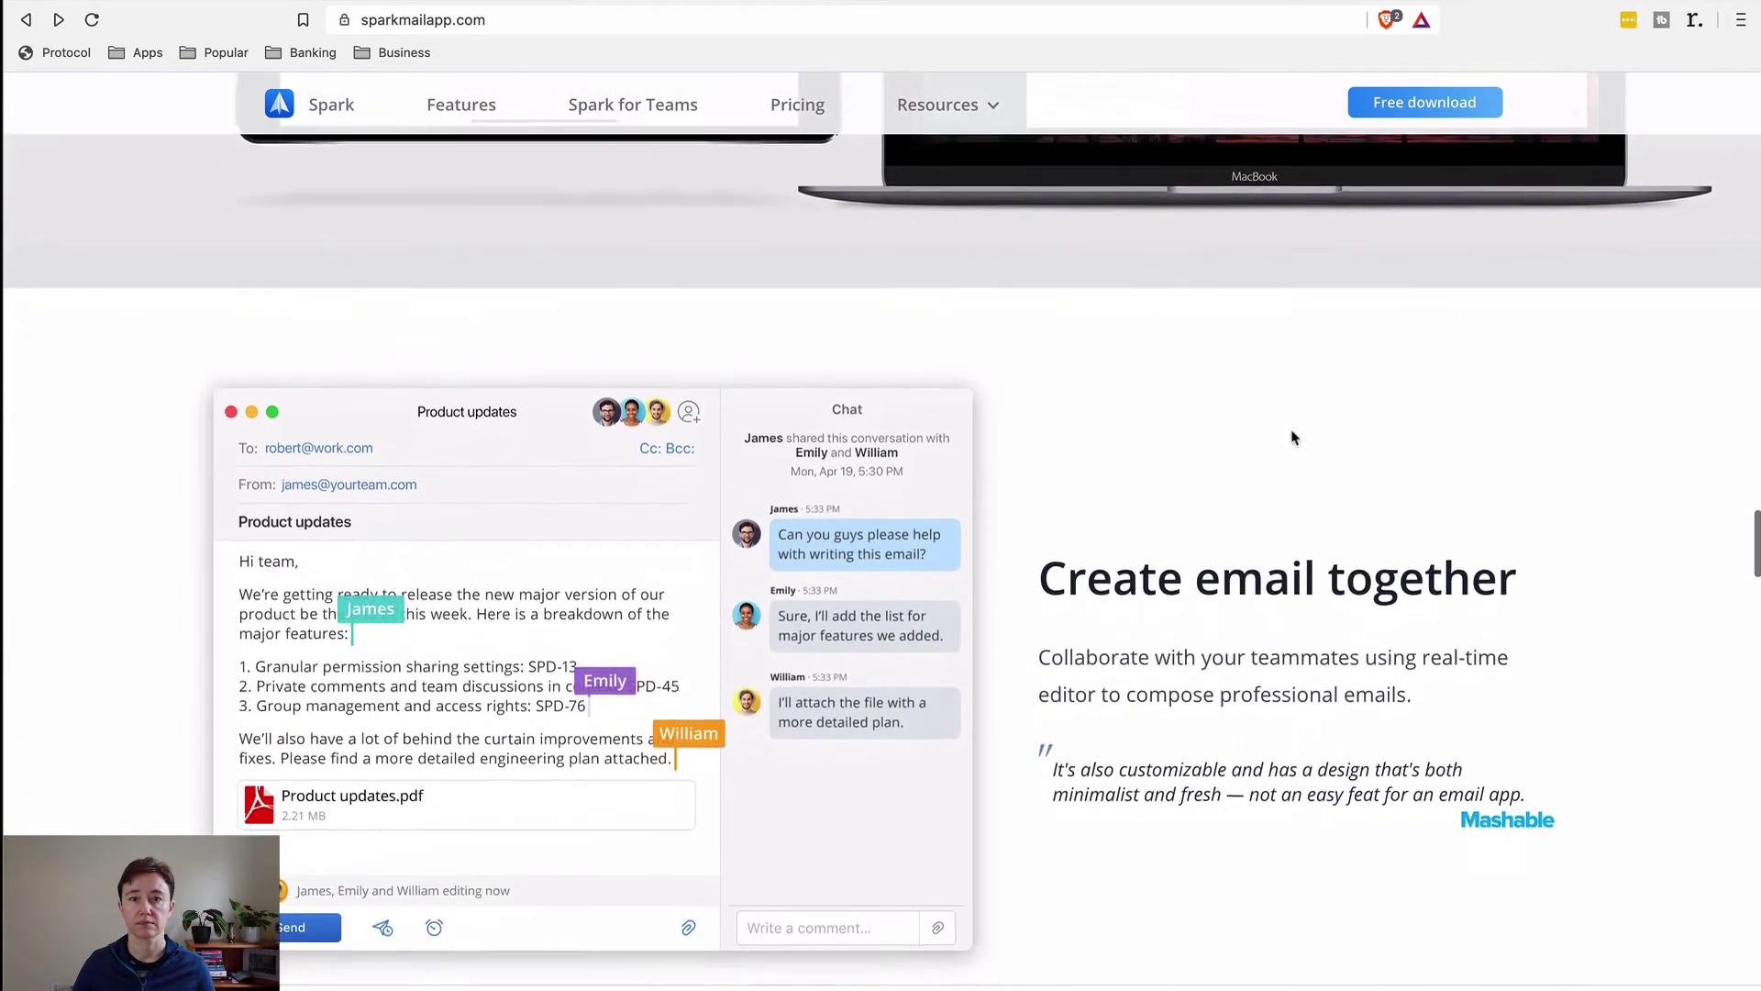
scroll(1294, 438, "down", 8)
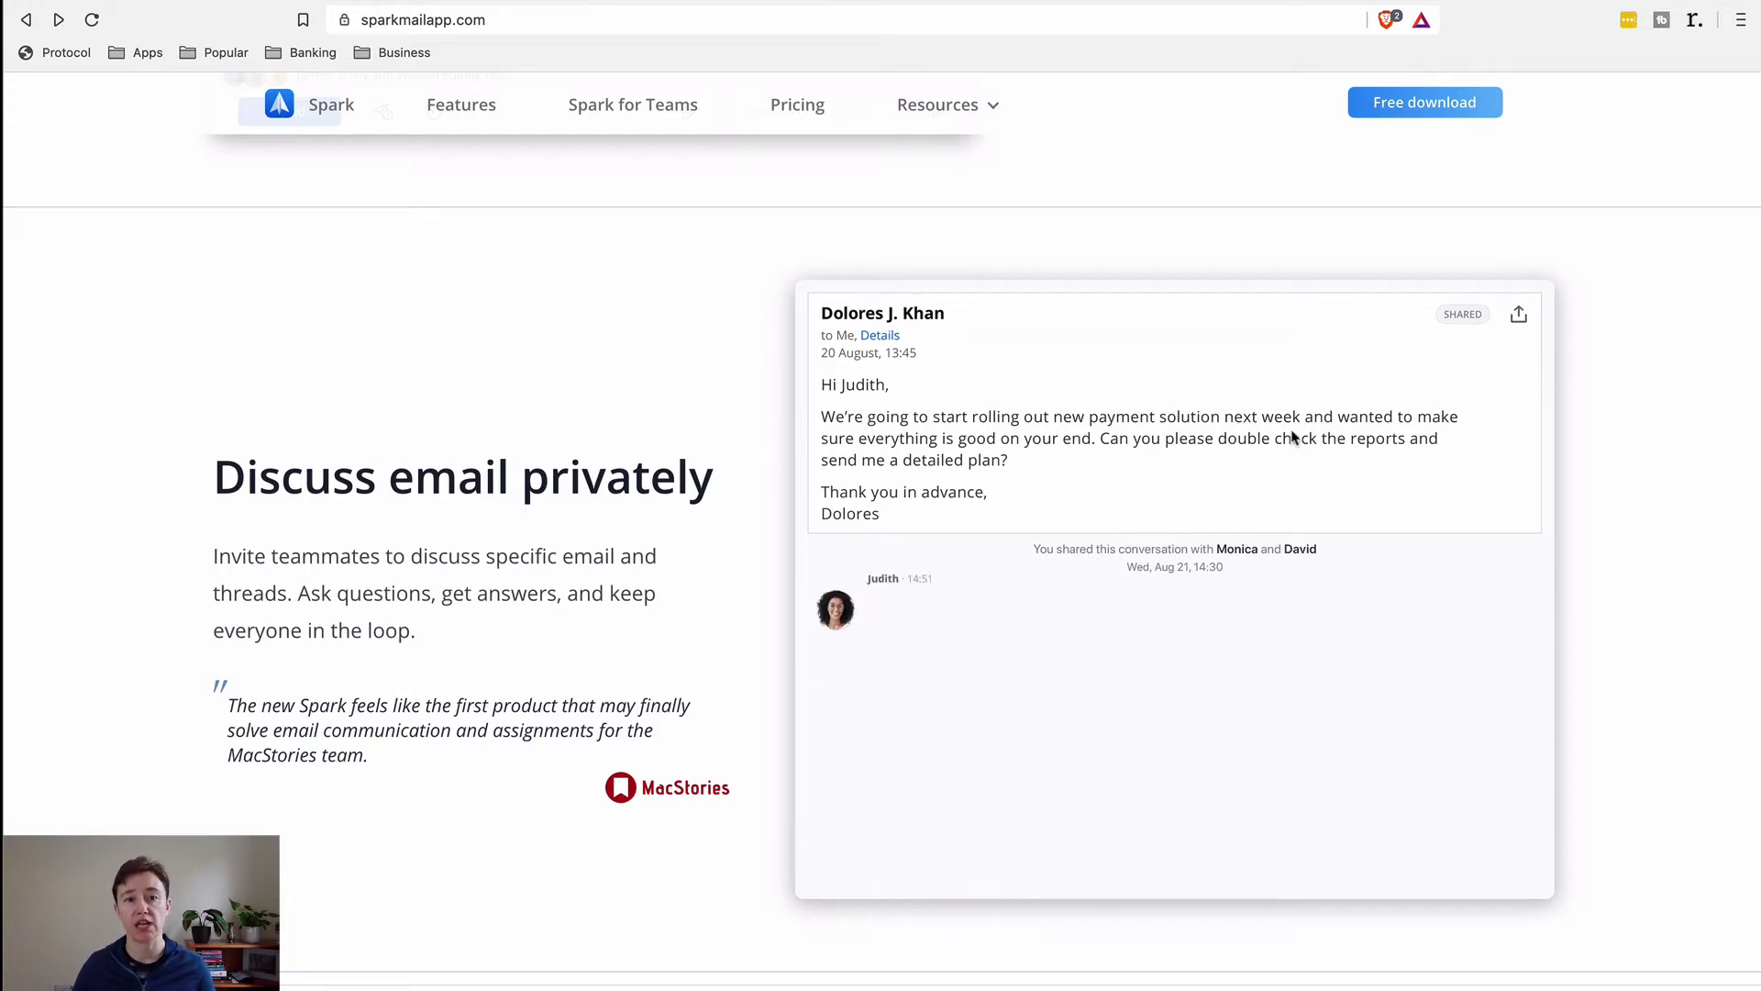
scroll(1293, 438, "down", 7)
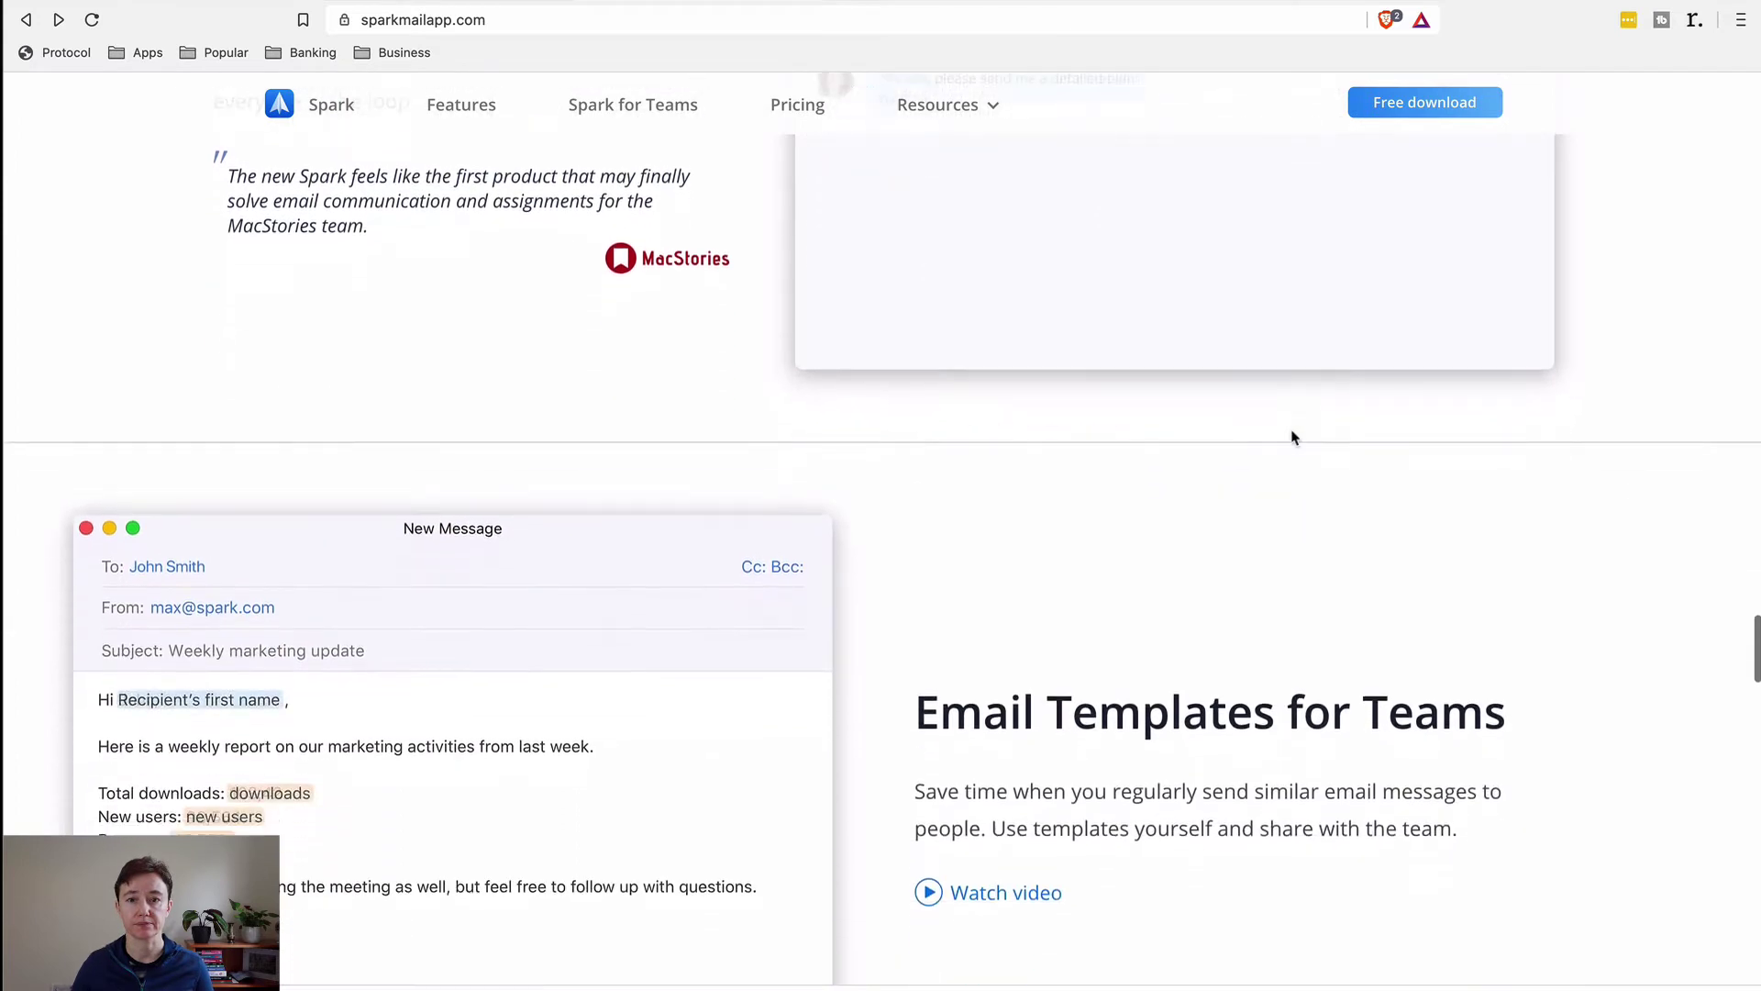
scroll(1293, 437, "down", 3)
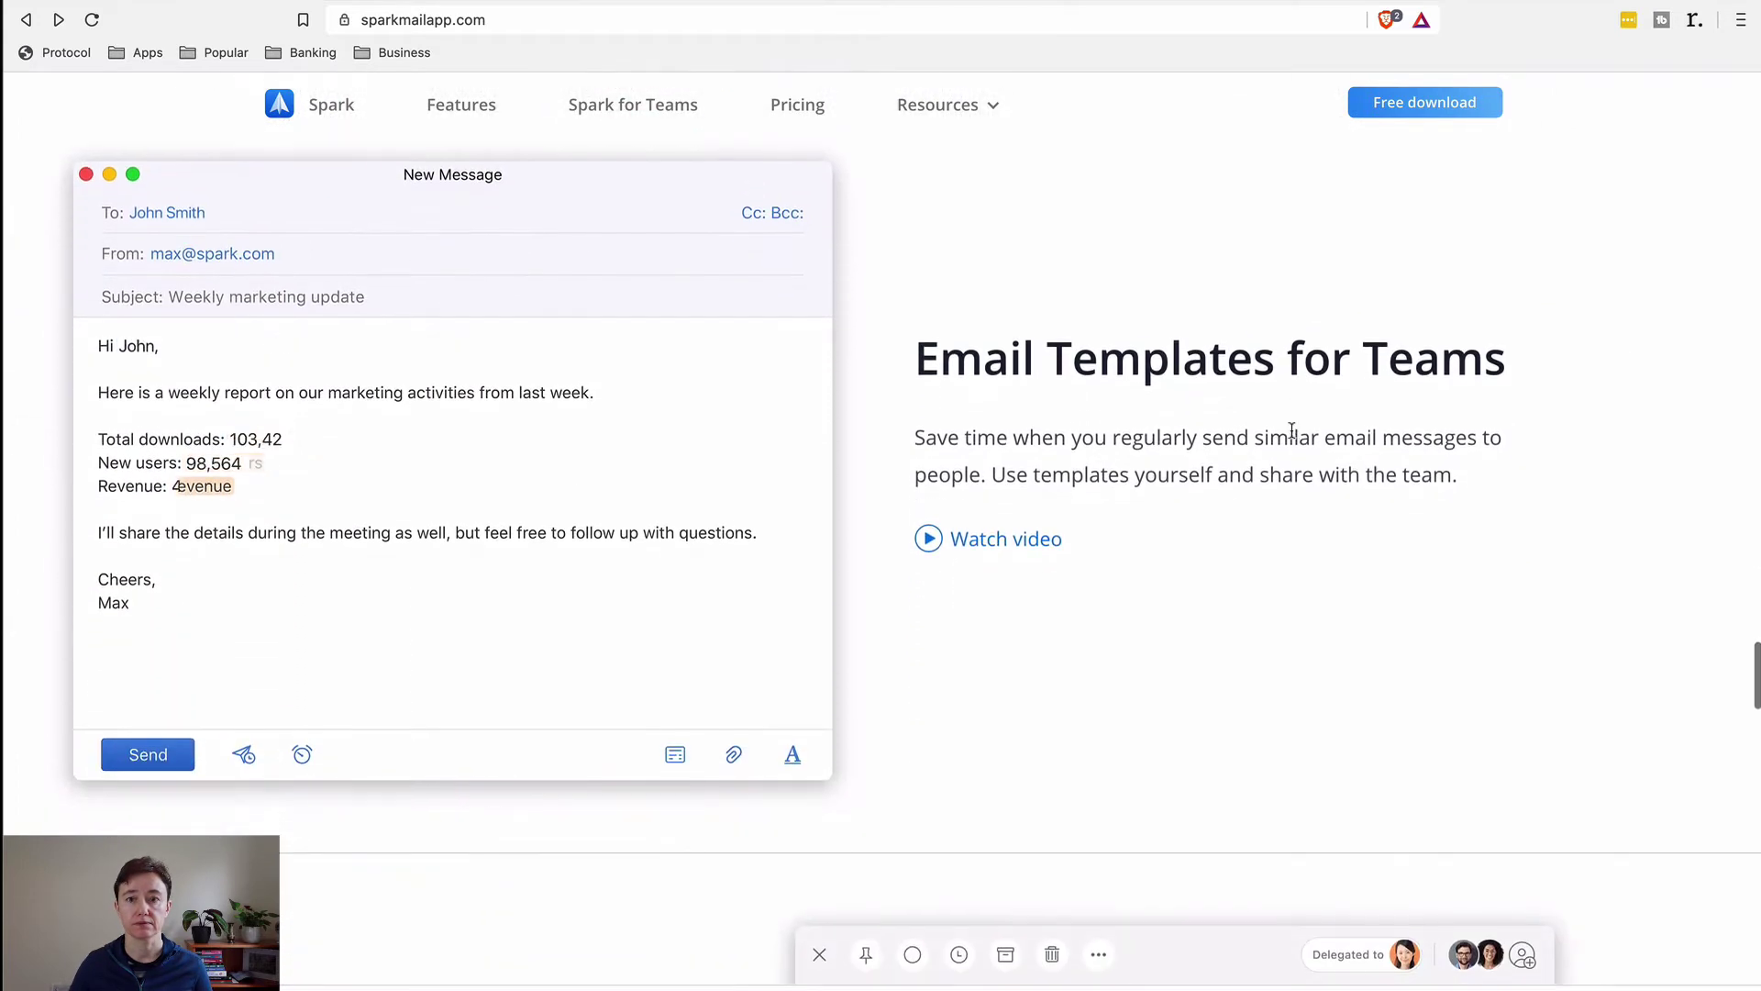
scroll(1292, 430, "down", 2)
scroll(1291, 430, "down", 8)
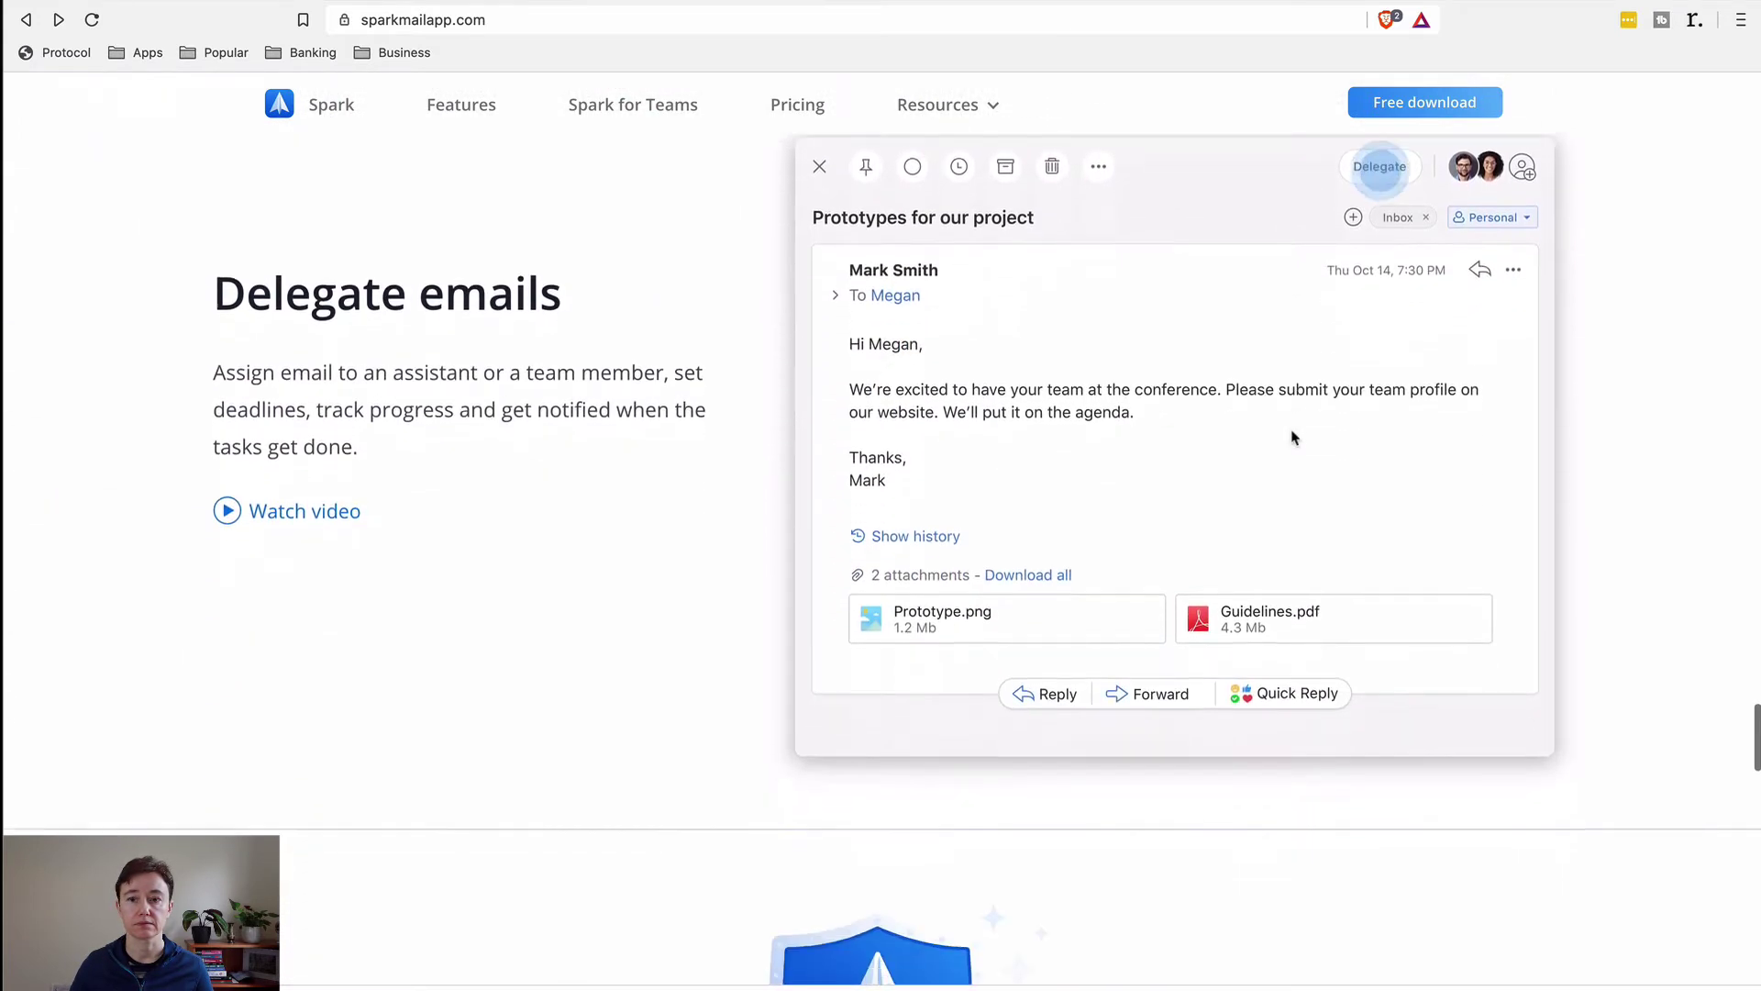
scroll(1292, 435, "down", 4)
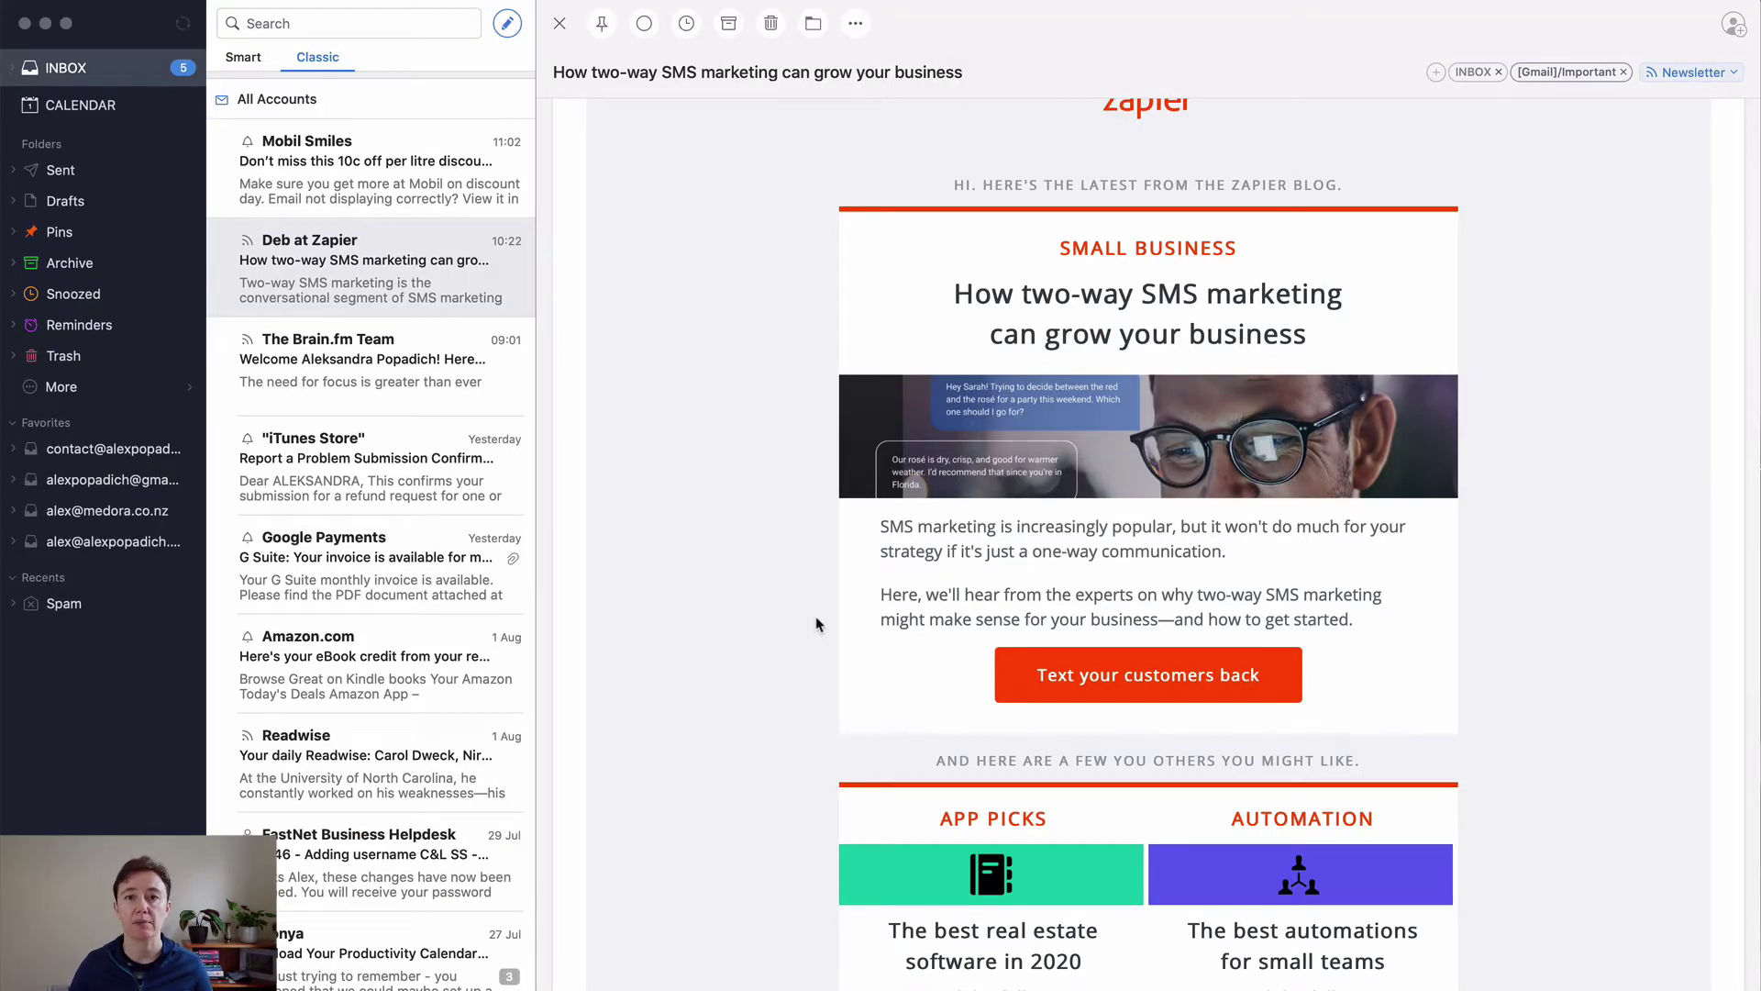
Open the Mobil Smiles email 'Don't miss this 10c off per litre discount day' in the reading pane
scroll(342, 204, "up", 2)
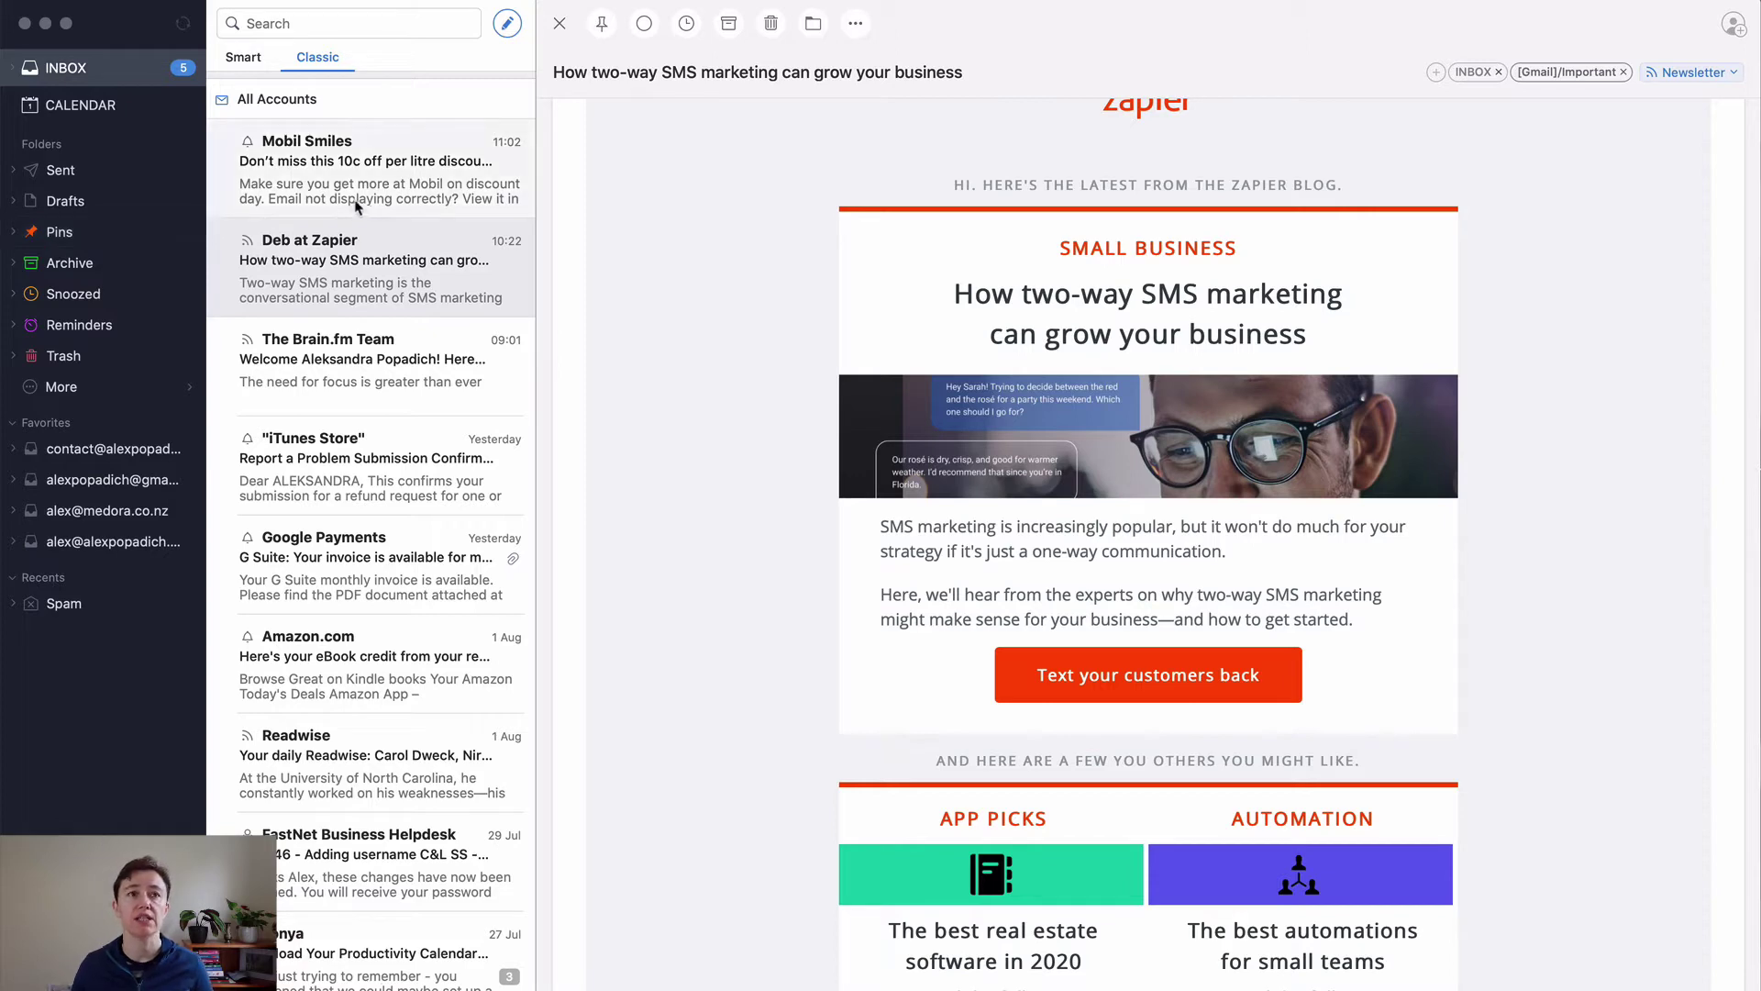
left_click(641, 307)
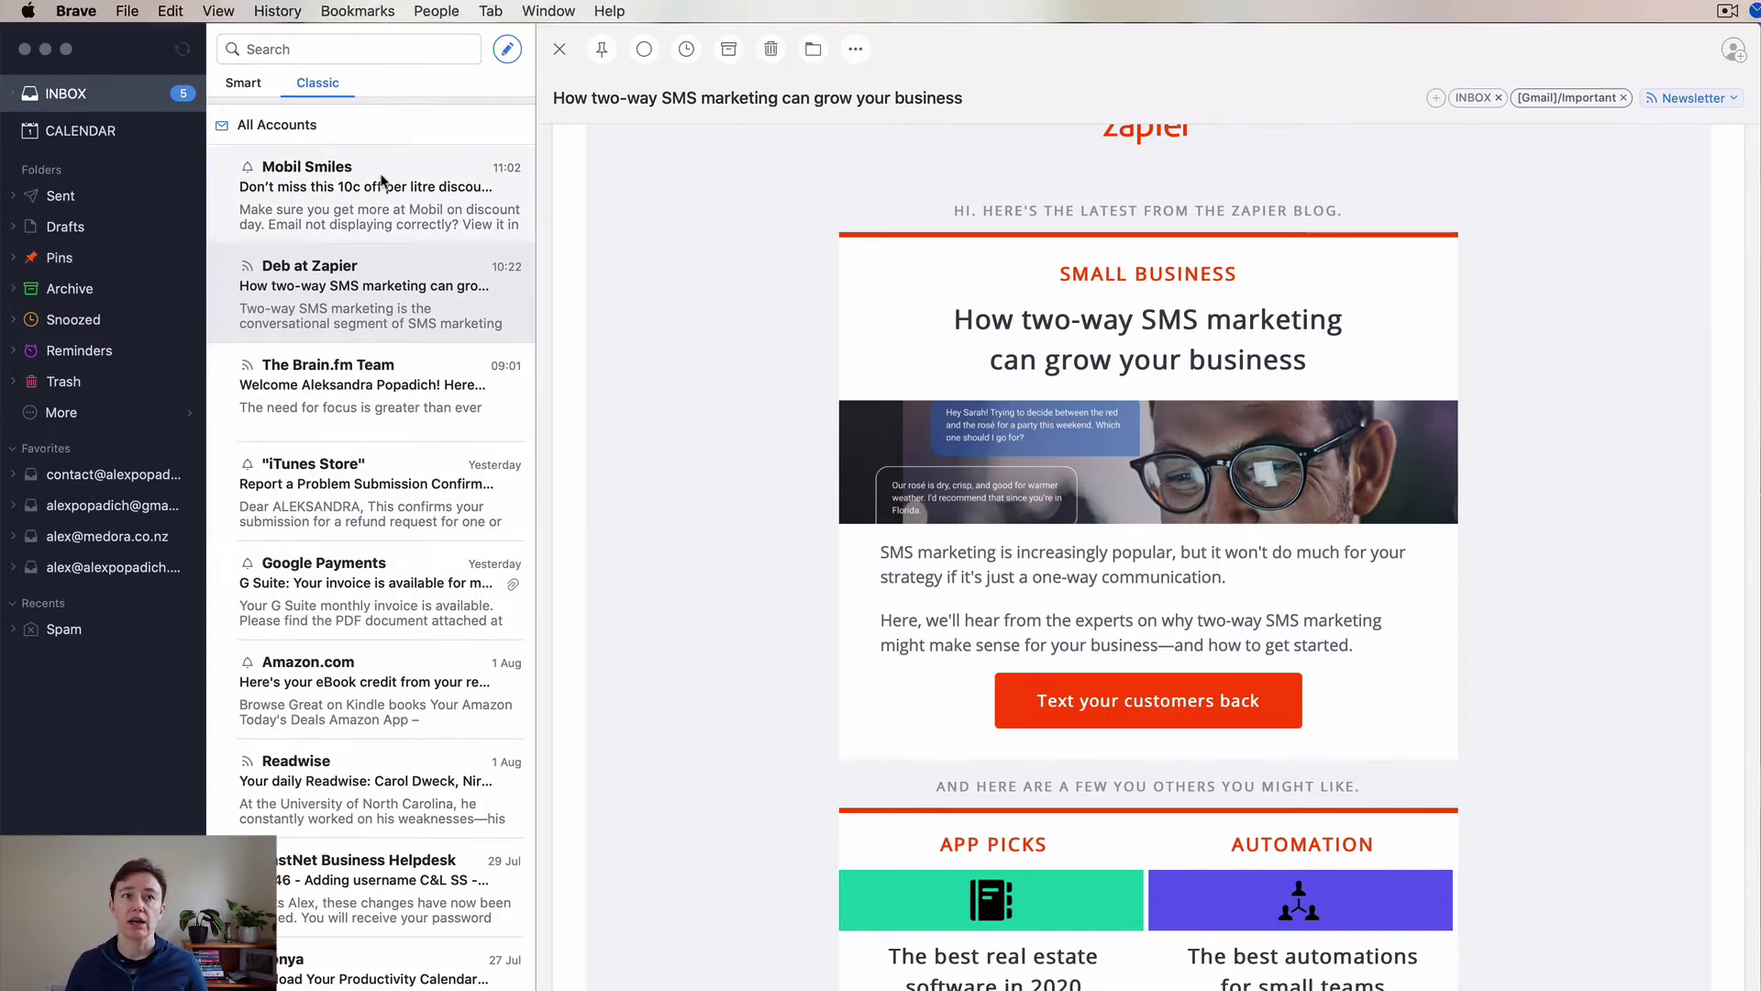
key("Up")
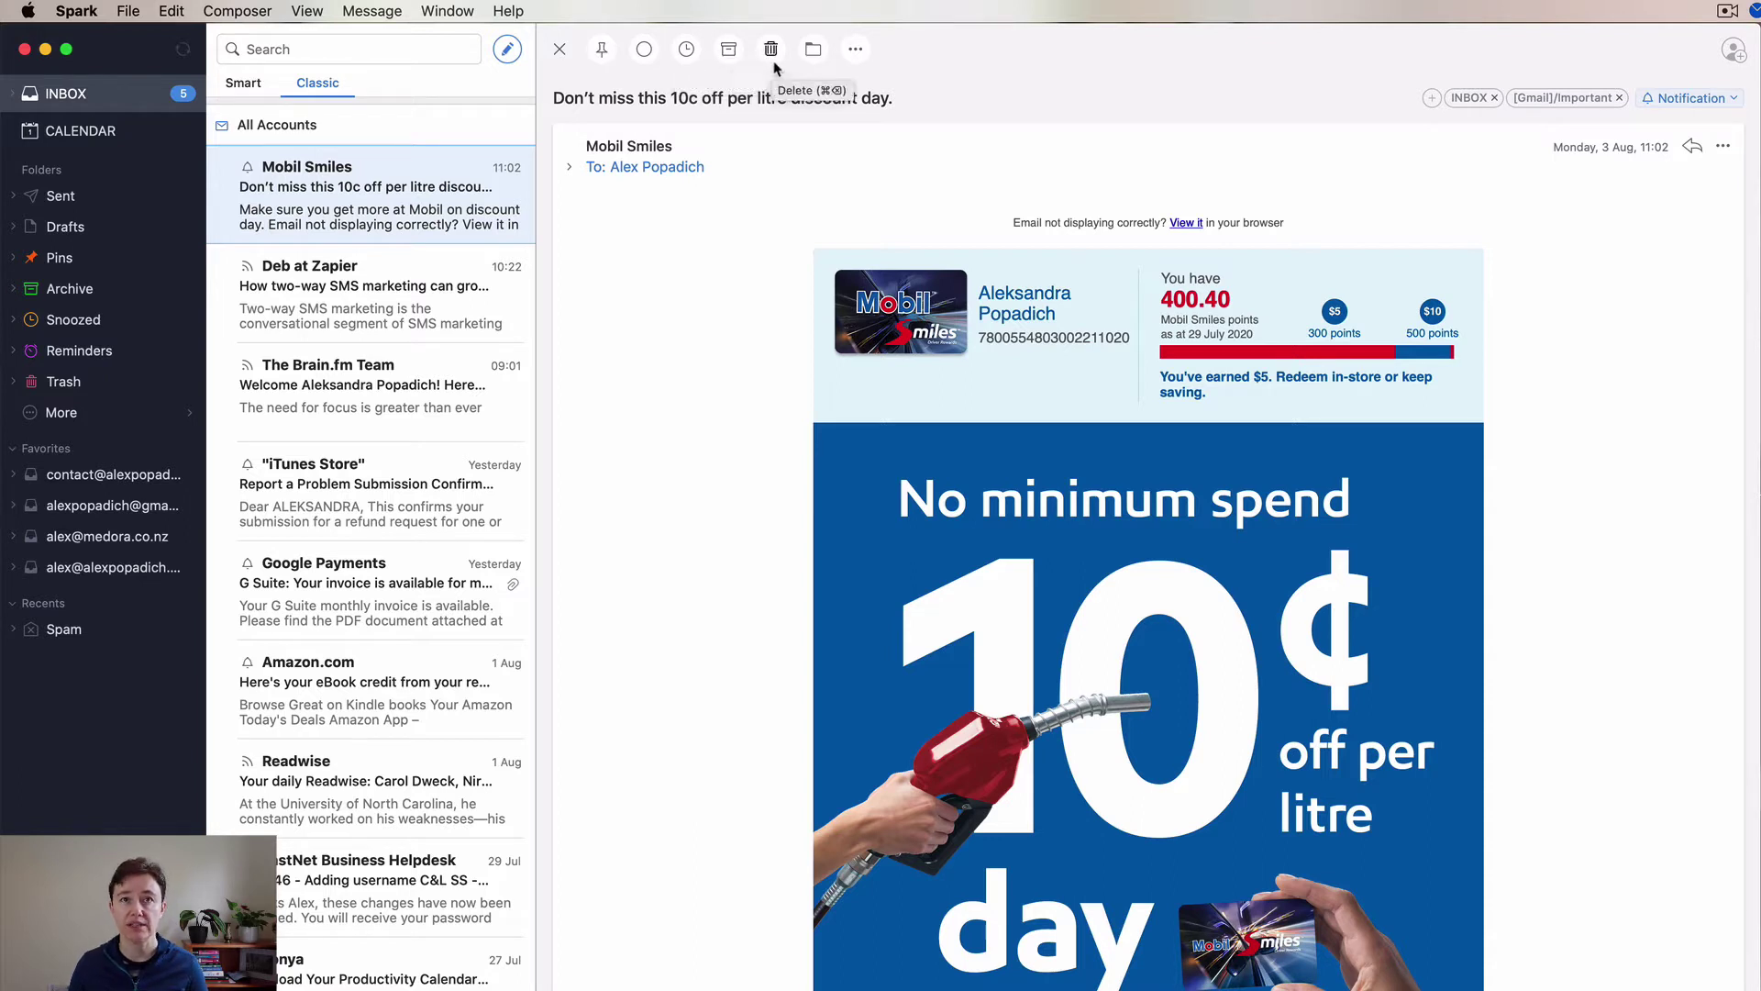
Check the More actions menu for the Mobil Smiles email, then bring up its snooze times
left_click(855, 57)
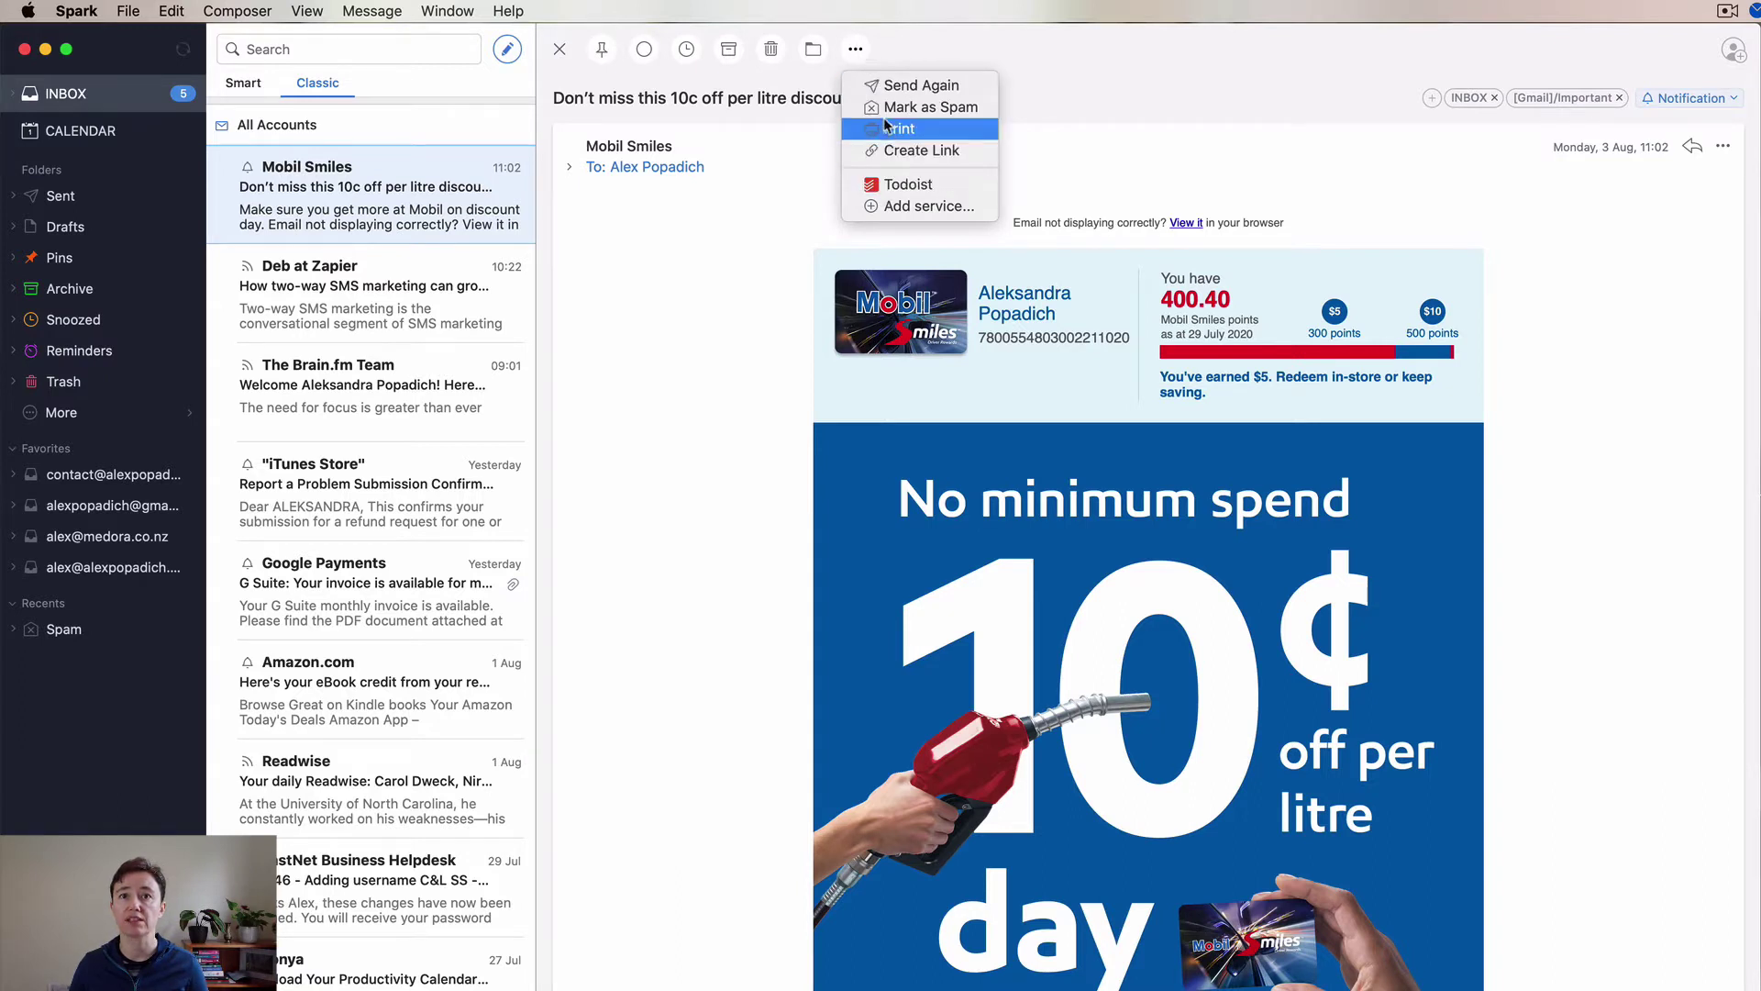
left_click(874, 66)
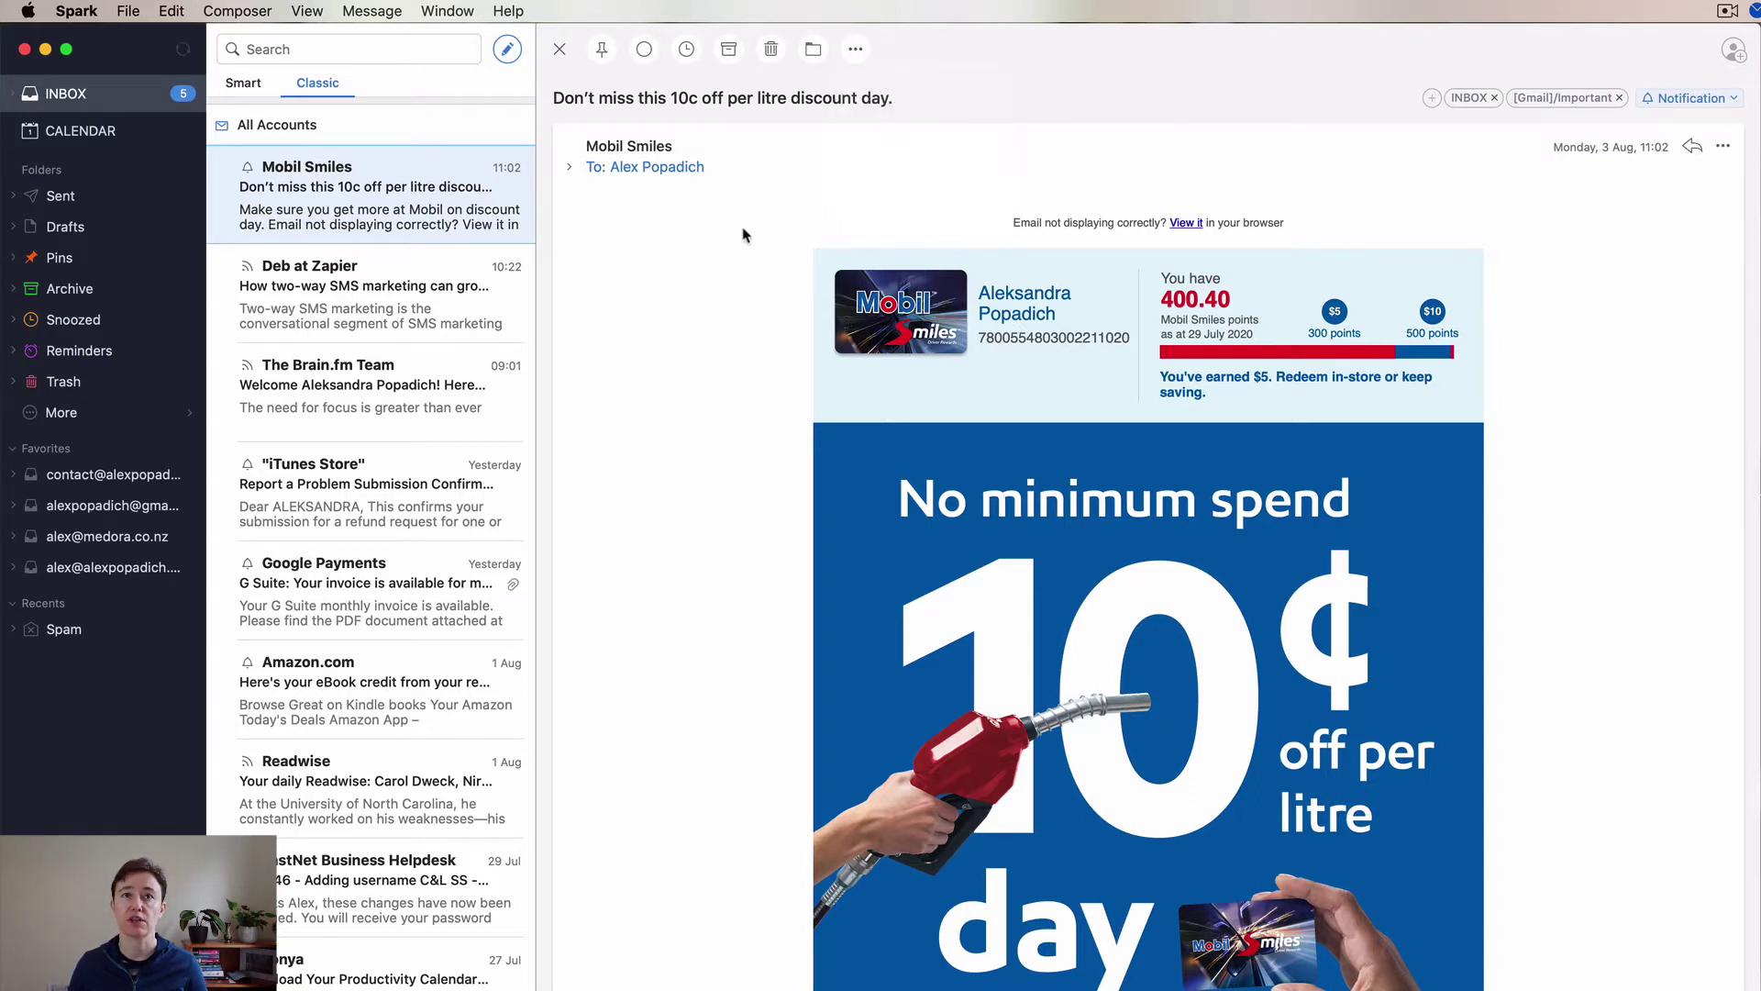
left_click(688, 51)
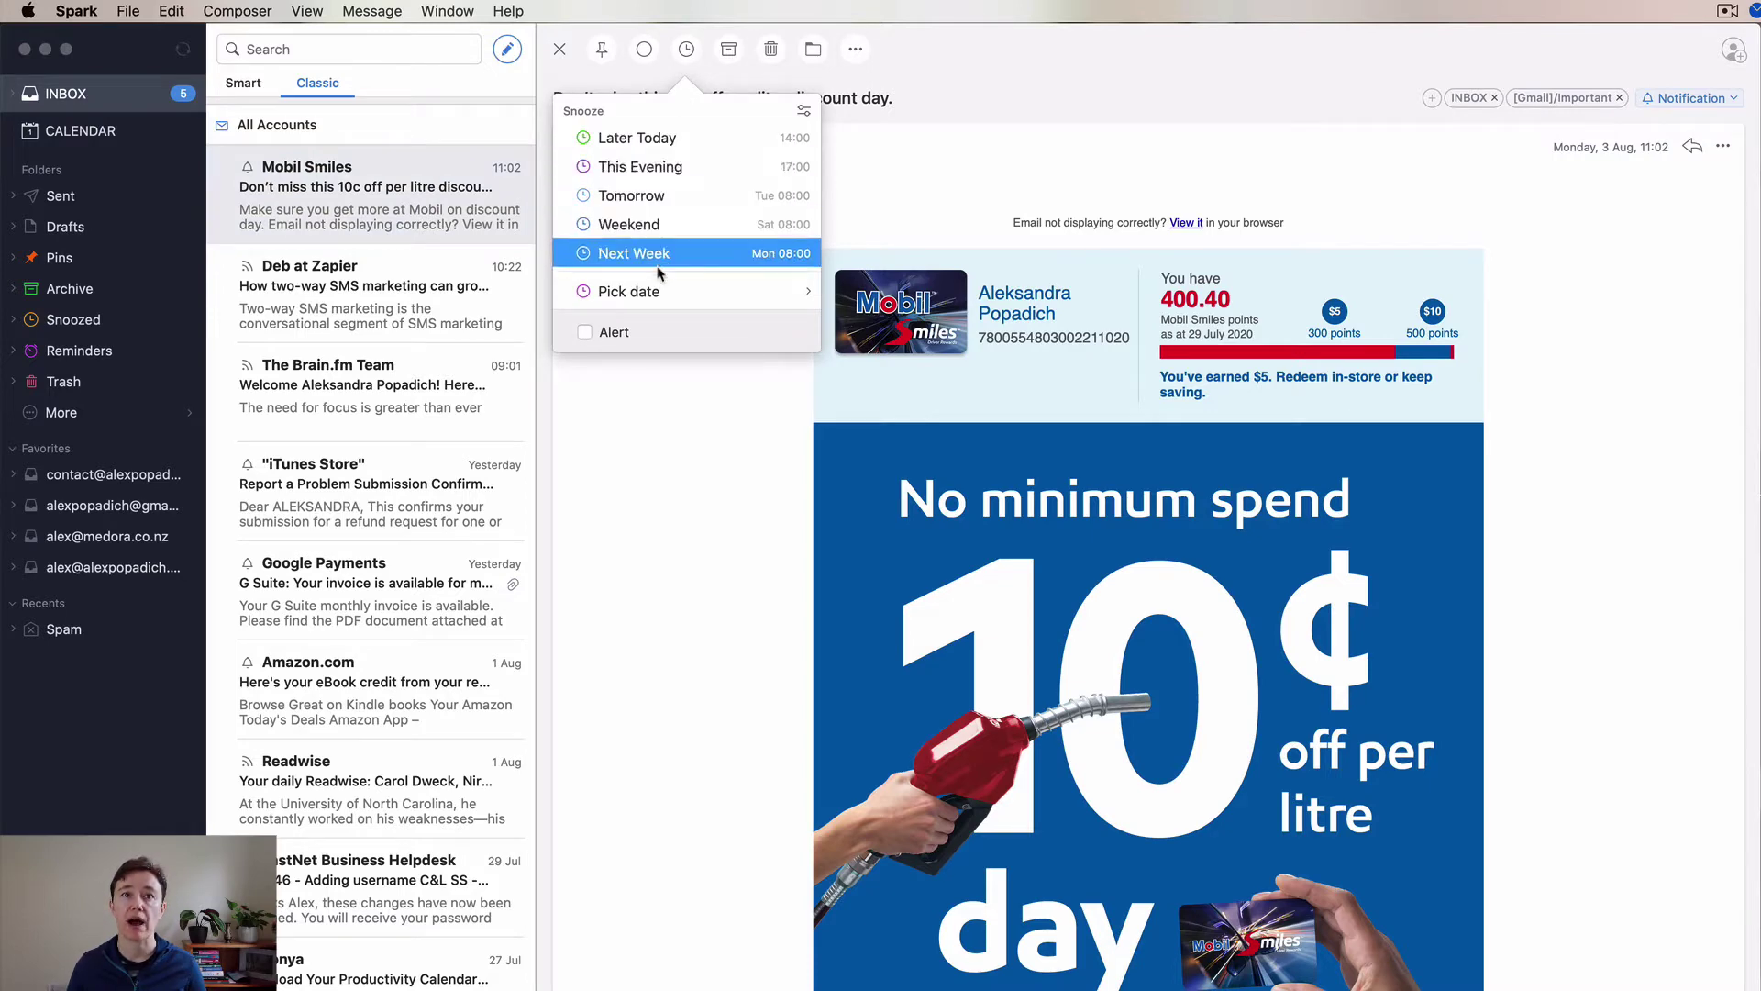
Snooze the Mobil Smiles email and delete the Zapier and Brain.fm newsletters
left_click(686, 198)
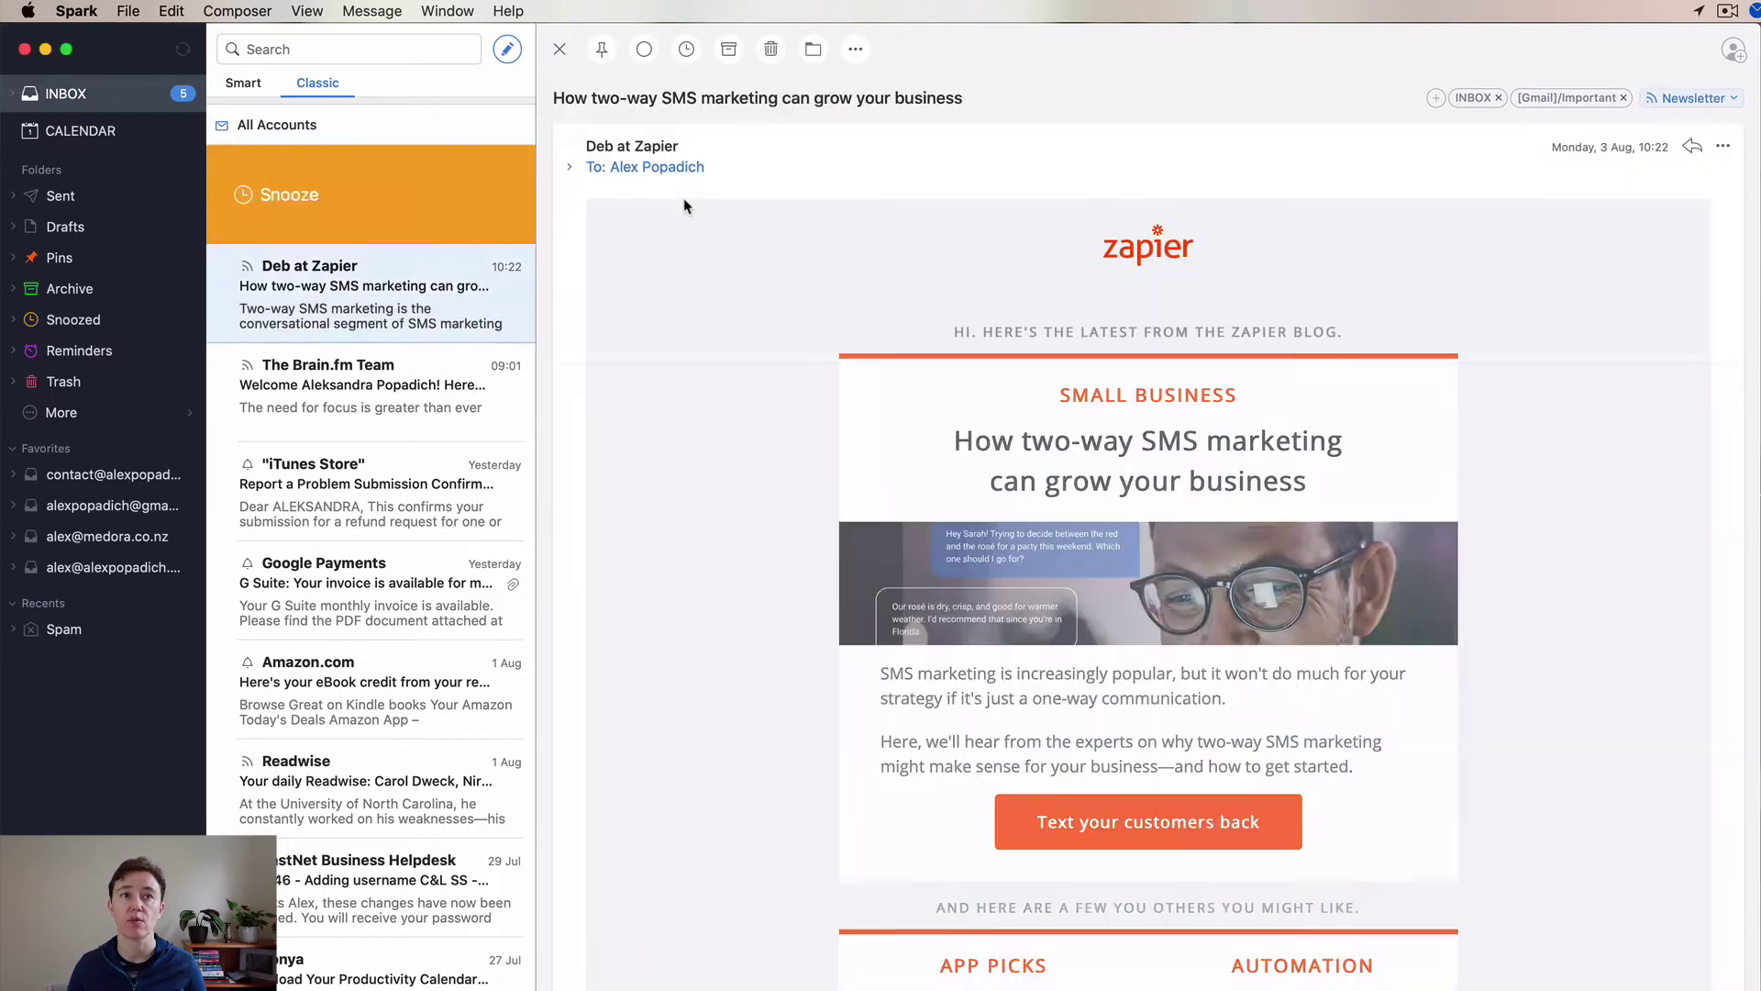
scroll(1168, 370, "down", 2)
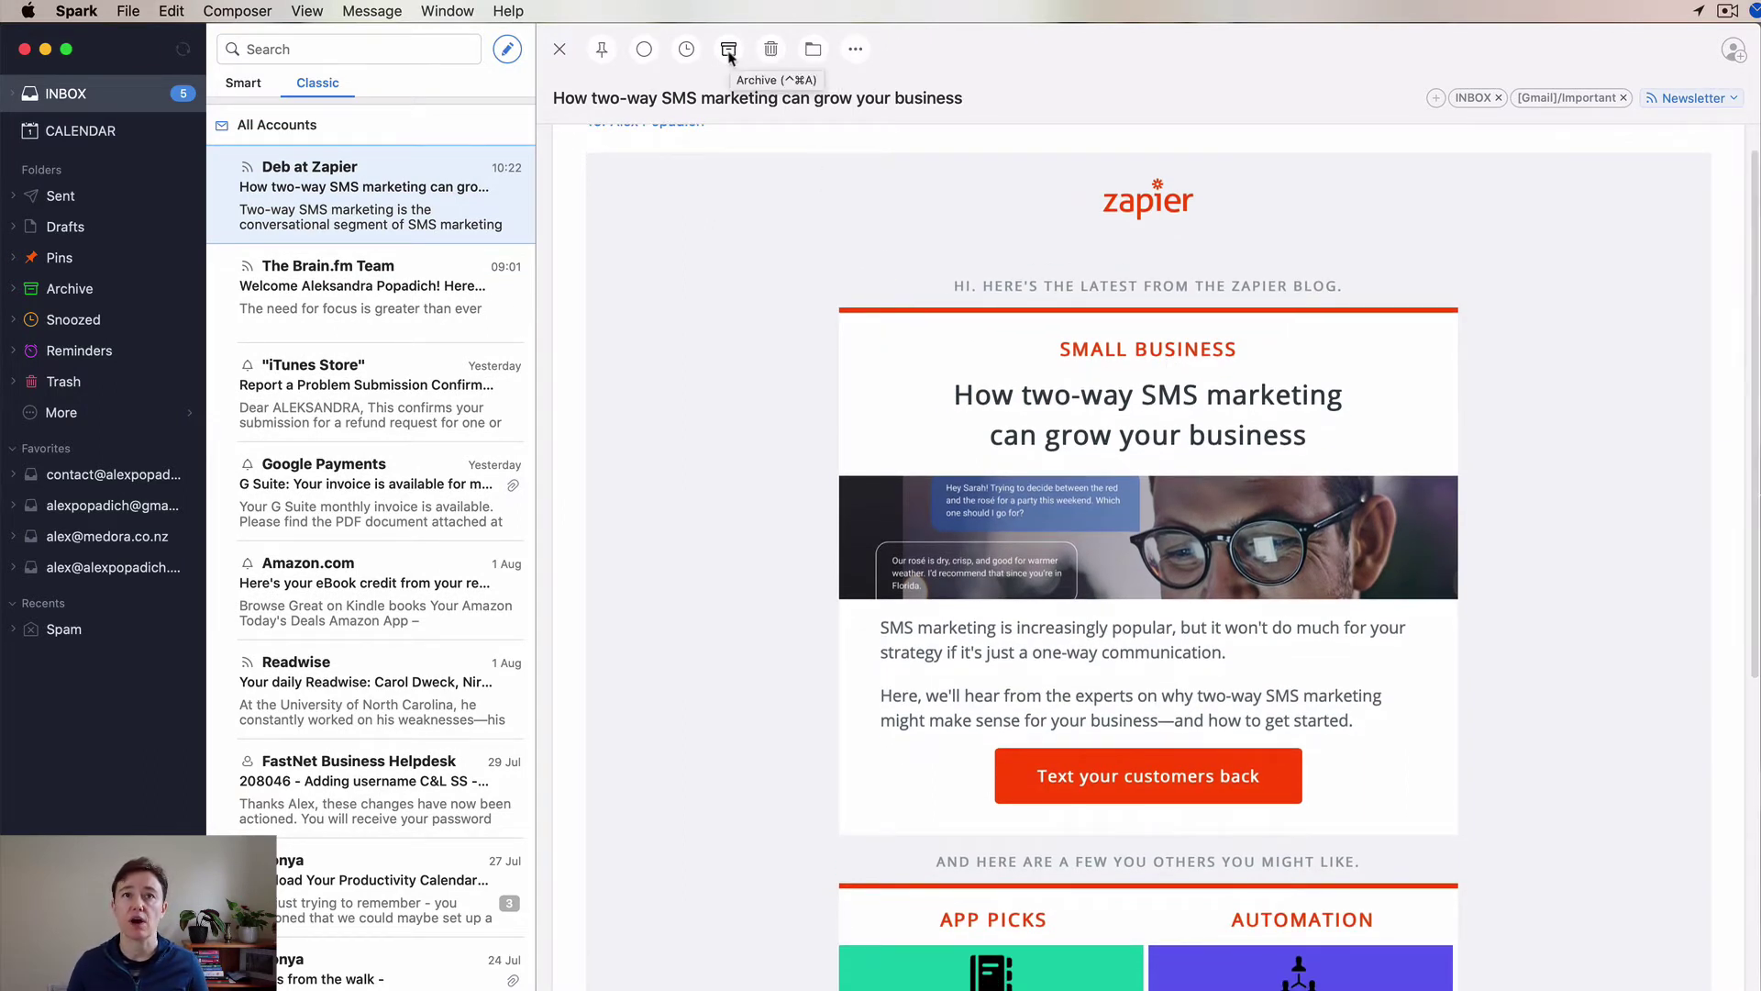
left_click(771, 50)
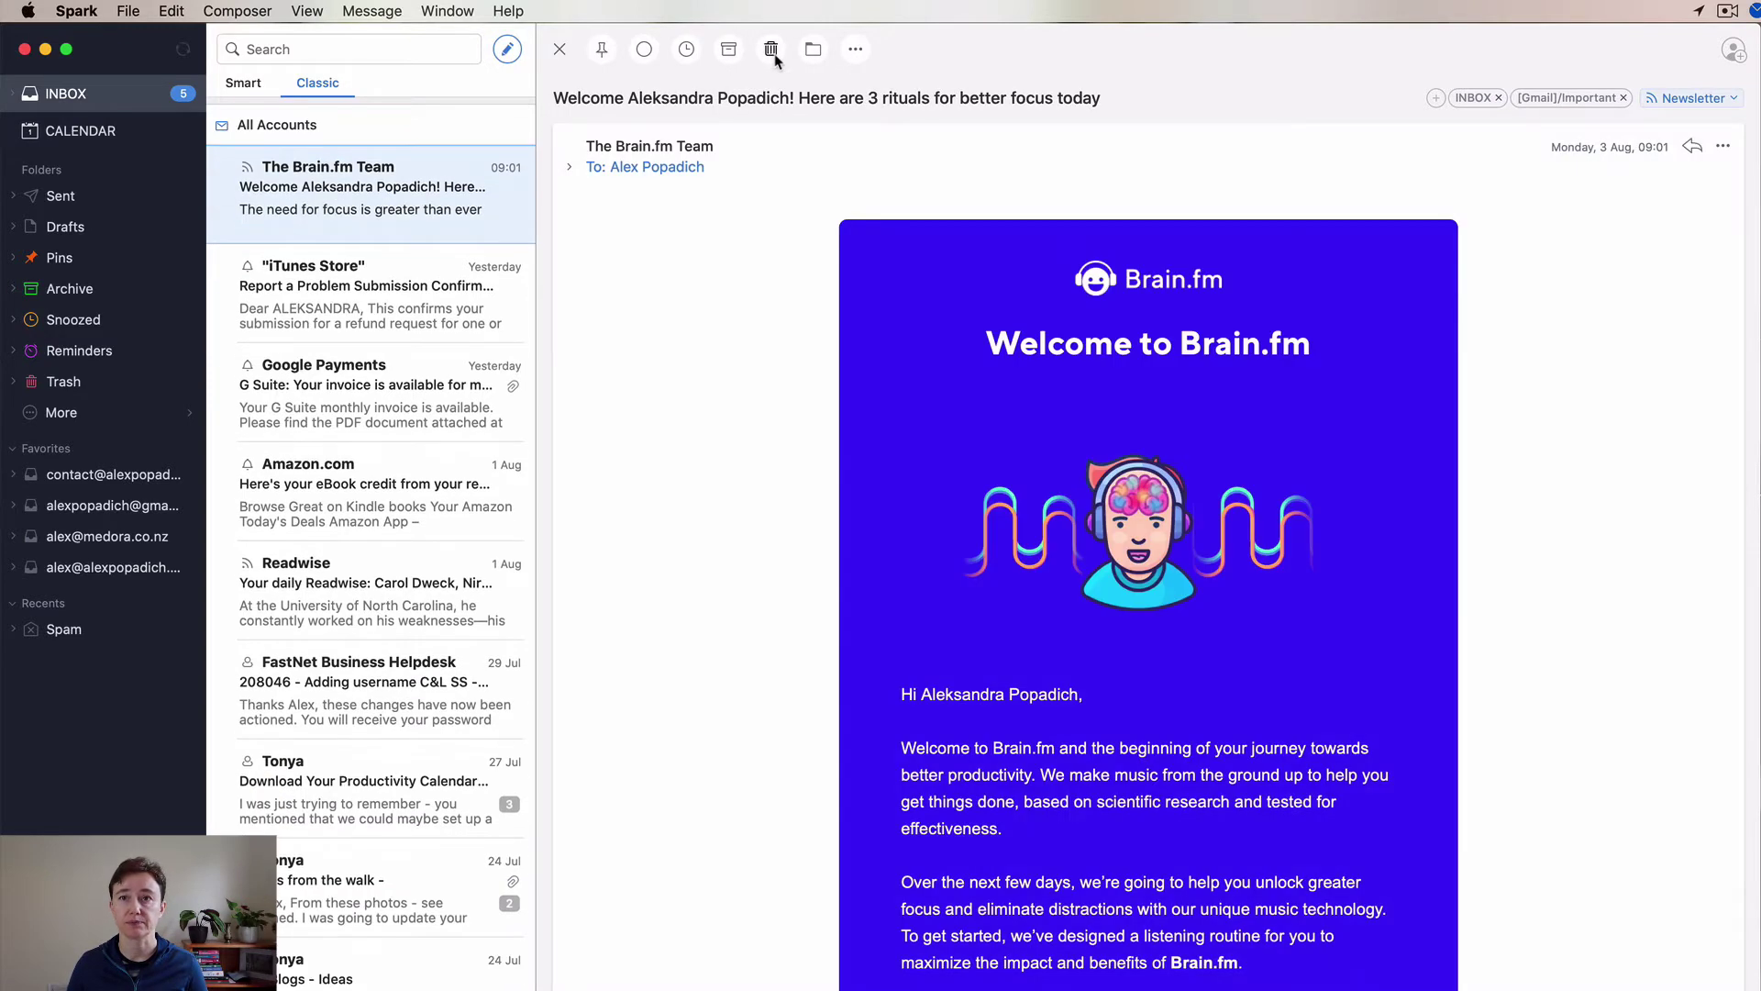
left_click(771, 51)
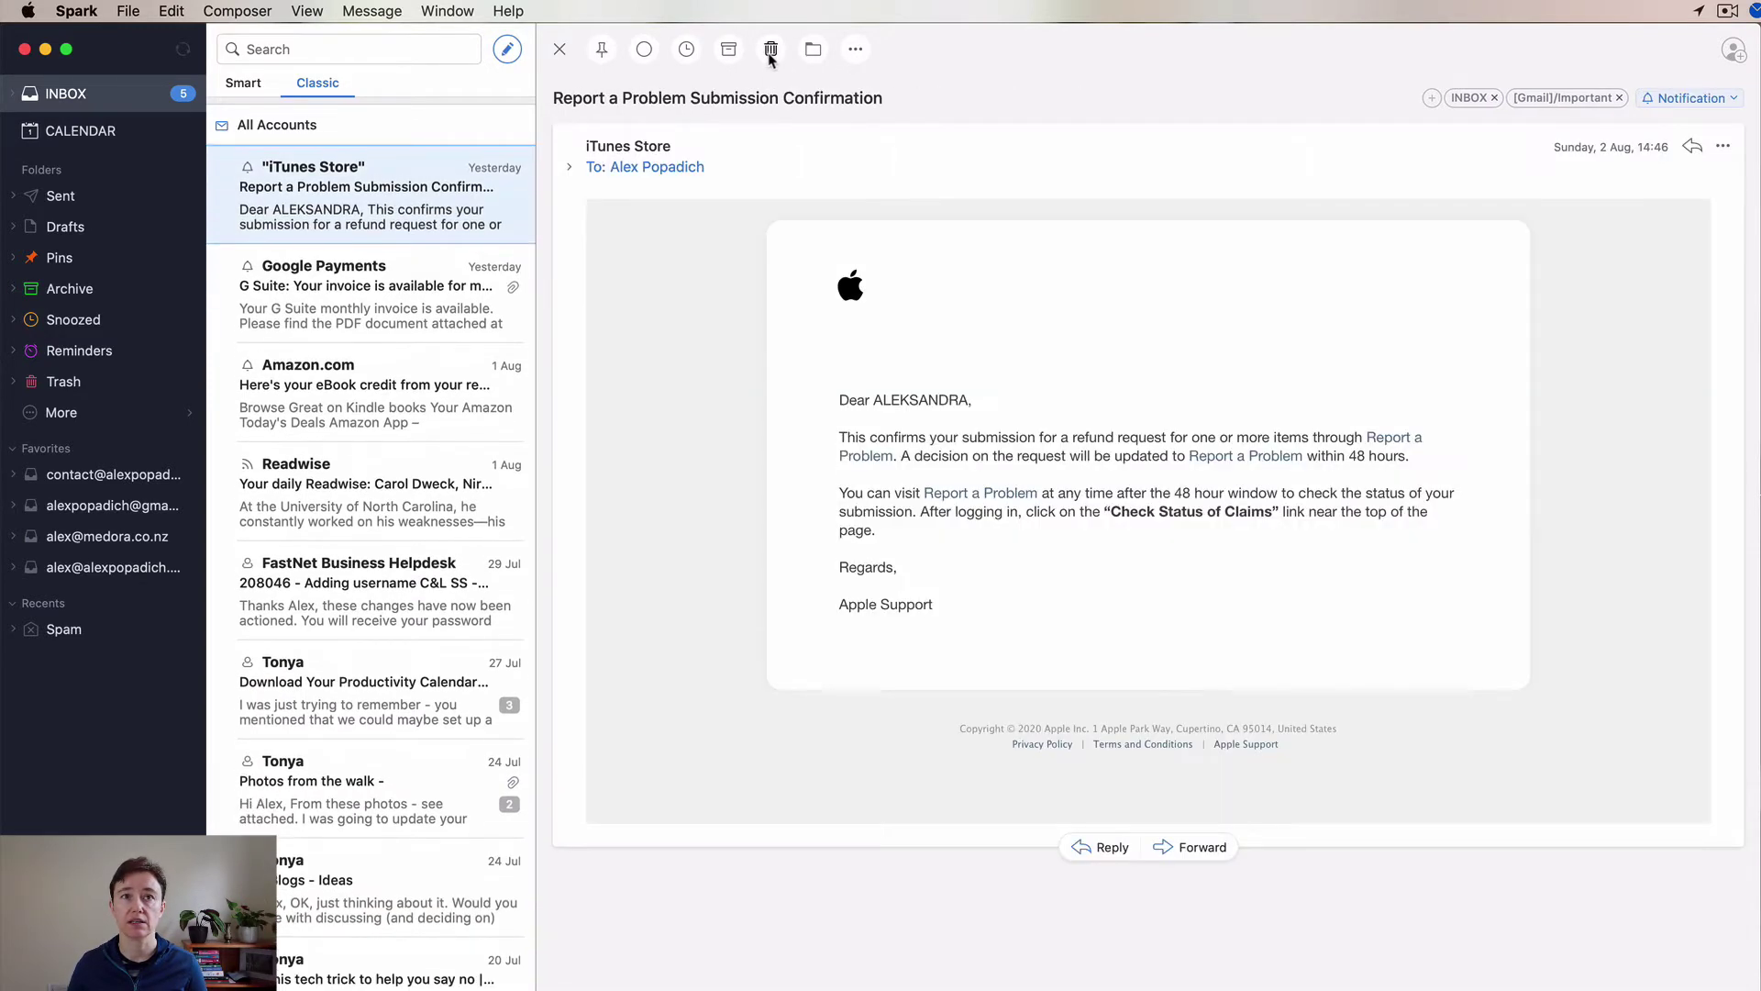
Snooze the iTunes email until Tomorrow and archive the Google Payments and Amazon emails
left_click(688, 51)
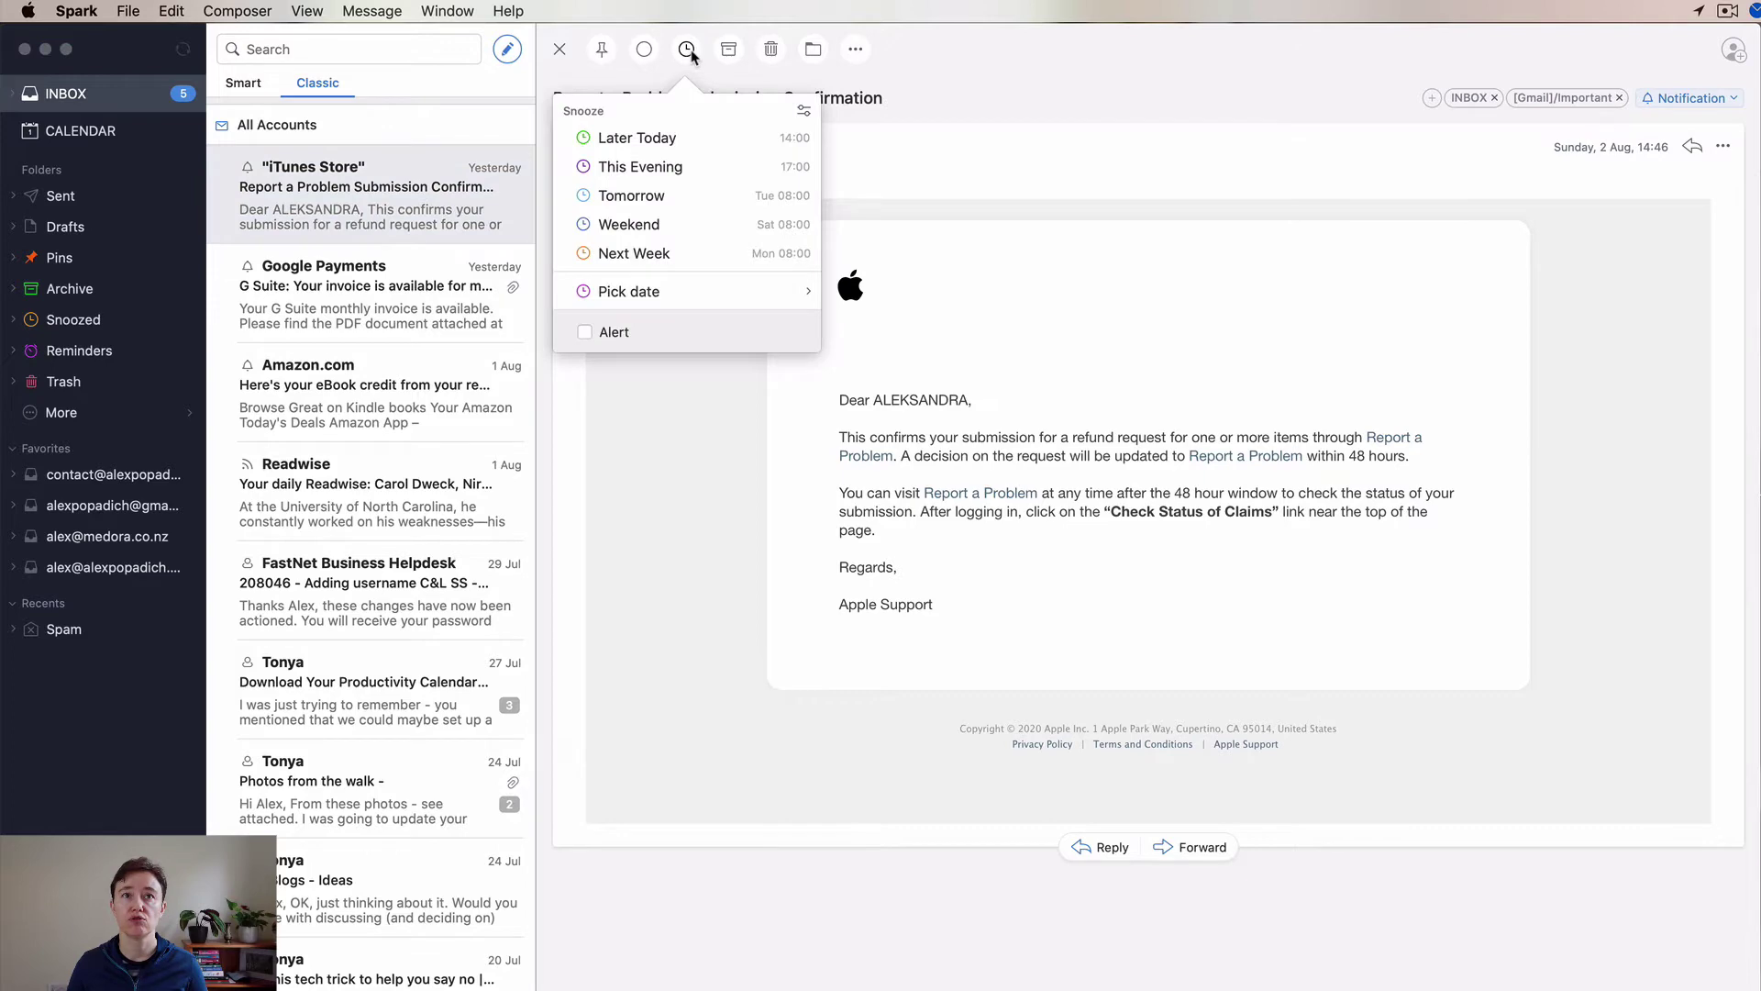
left_click(661, 196)
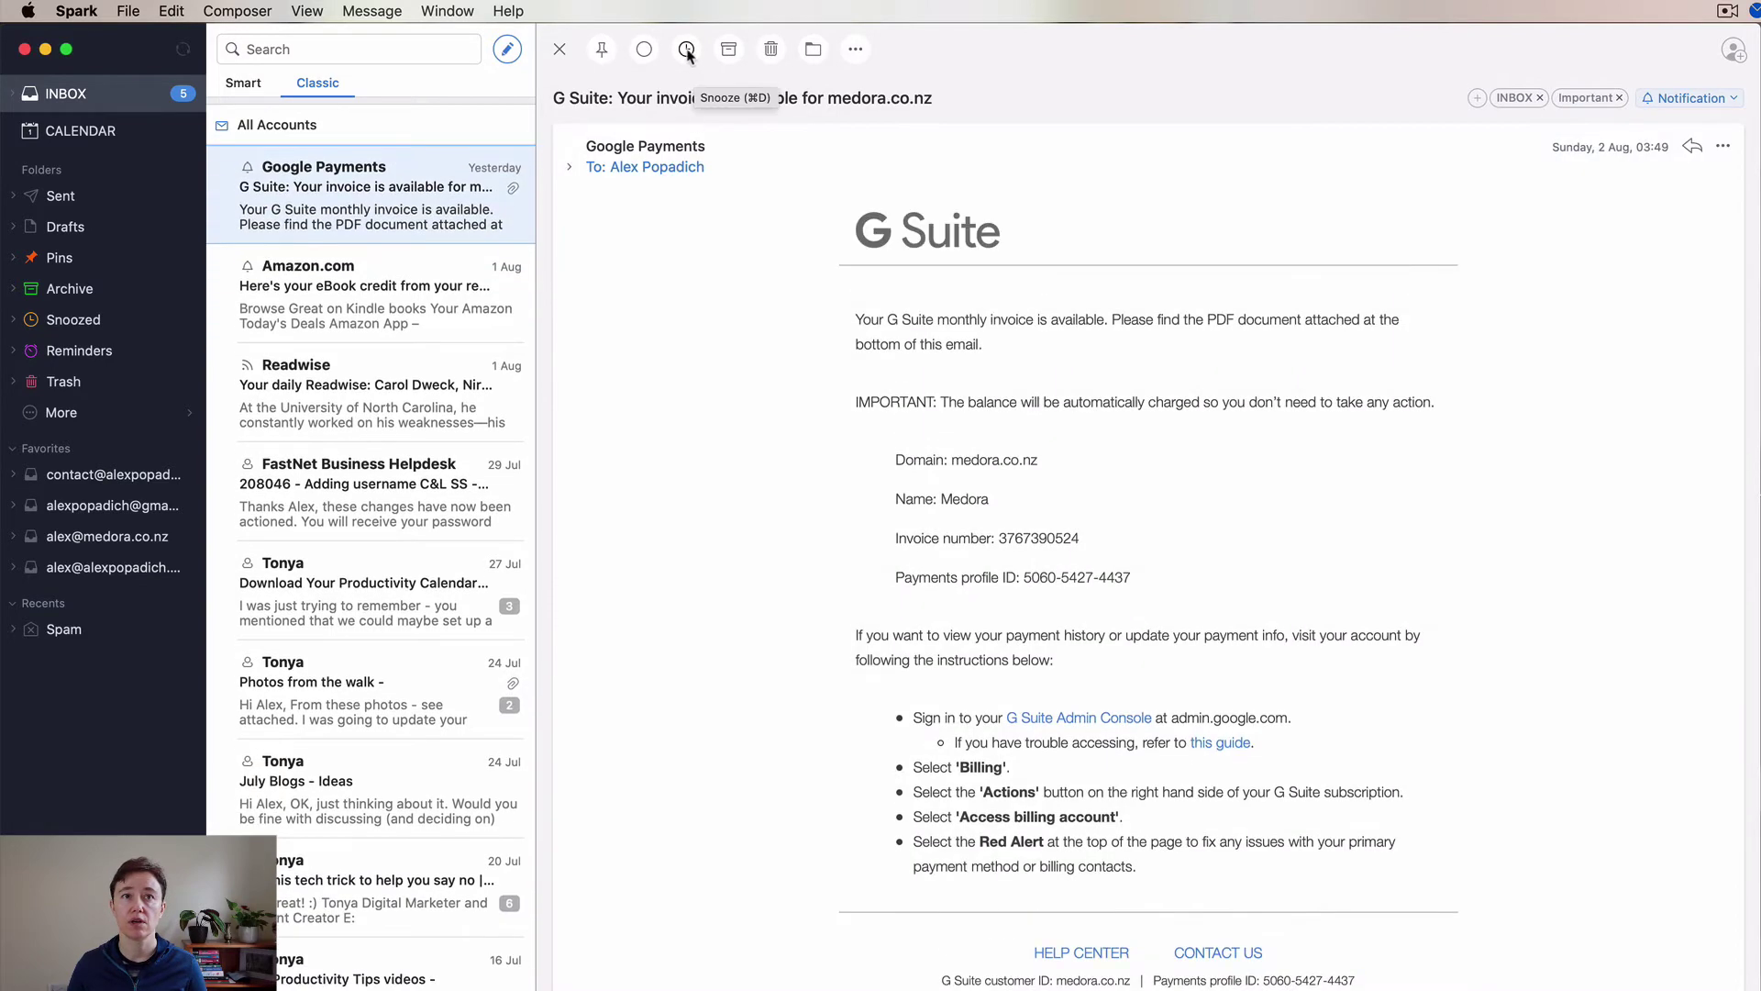
scroll(917, 471, "down", 2)
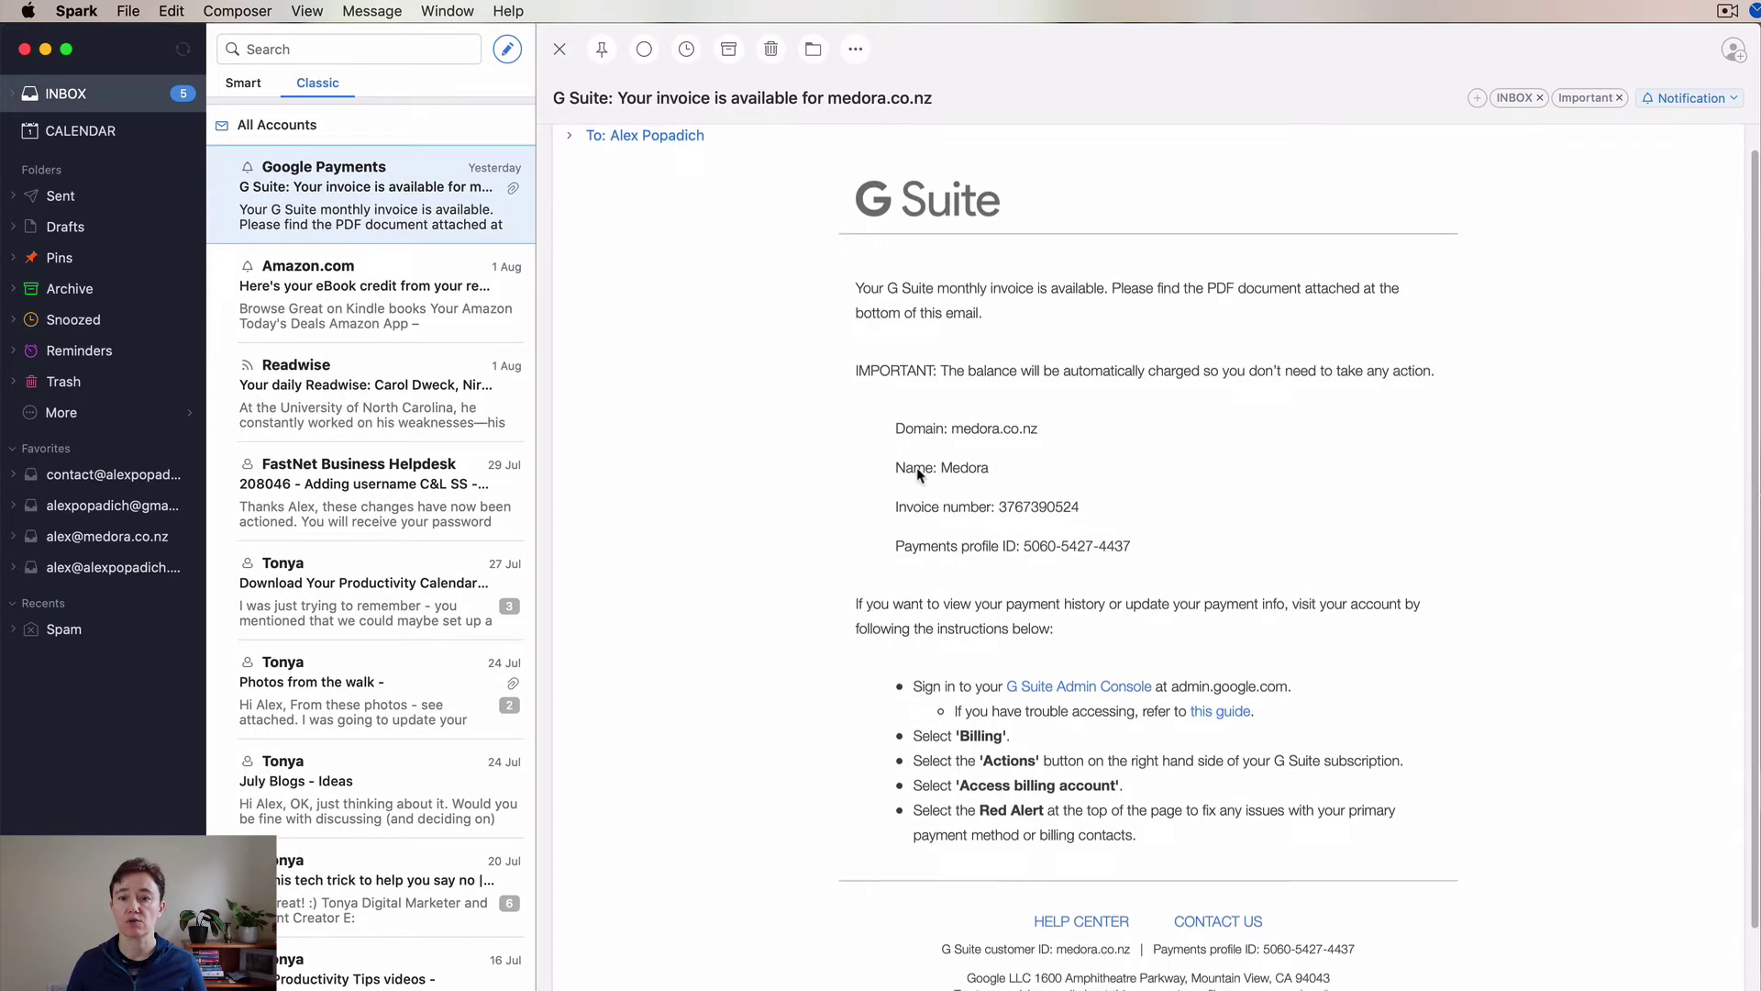
scroll(918, 474, "down", 5)
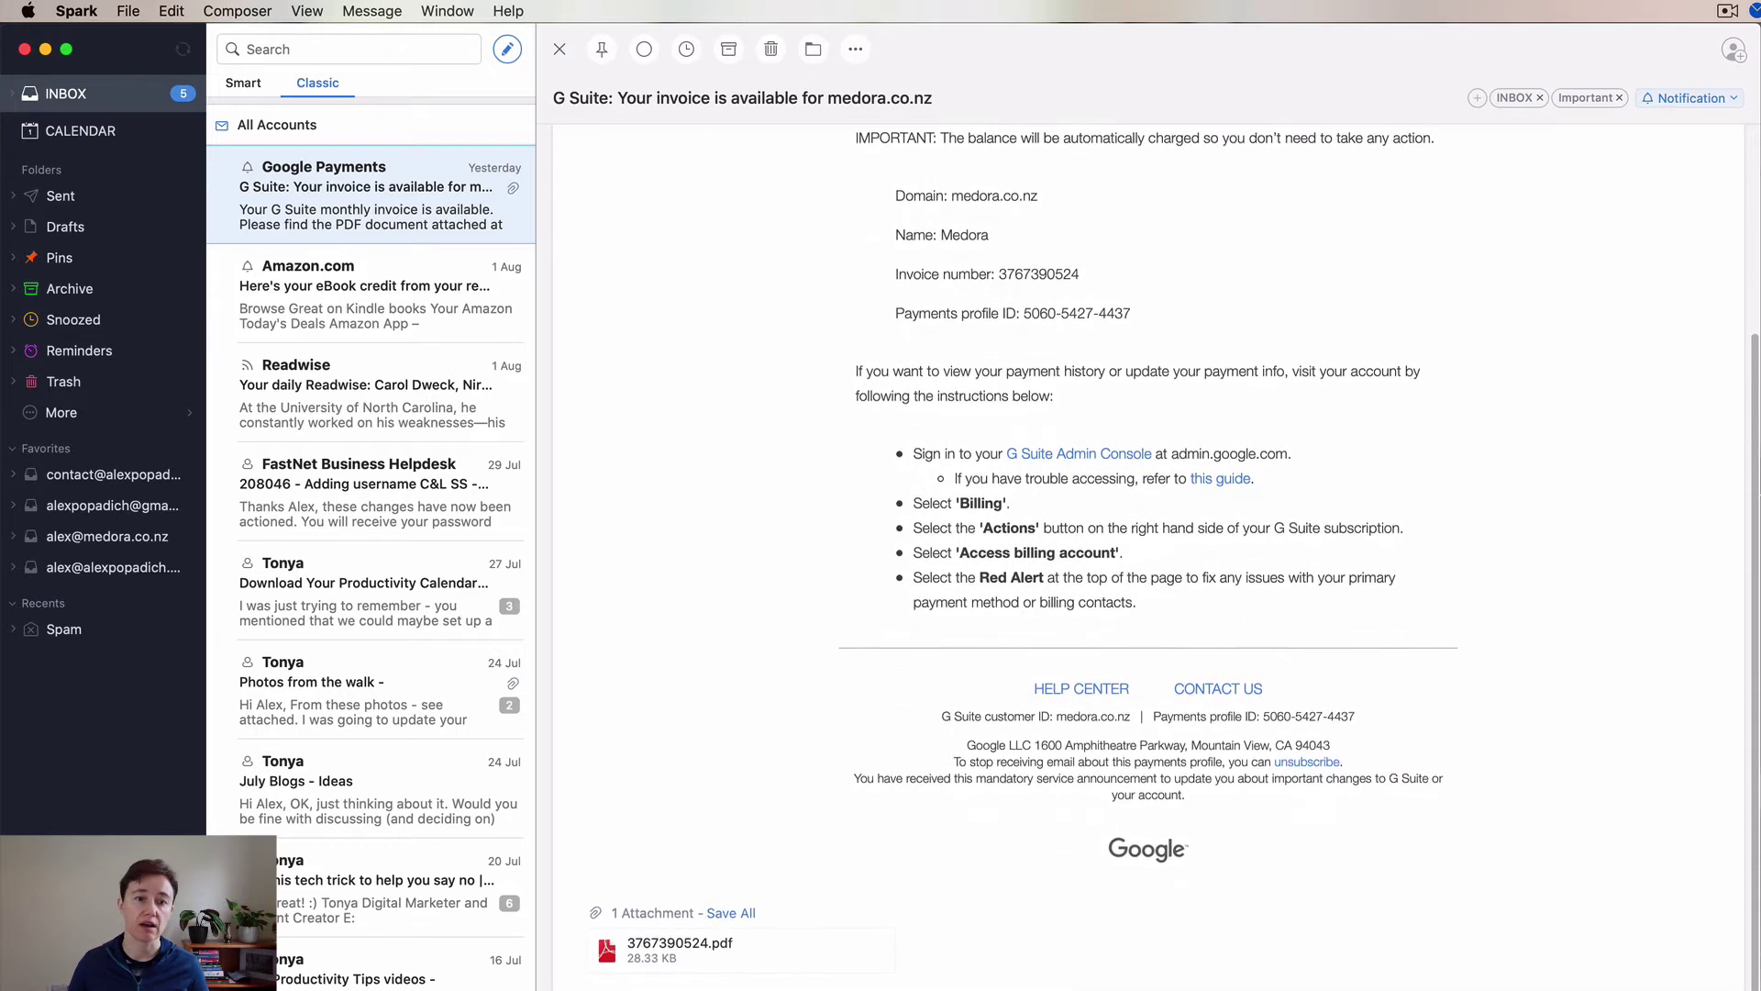
left_click_drag(601, 951, 799, 951)
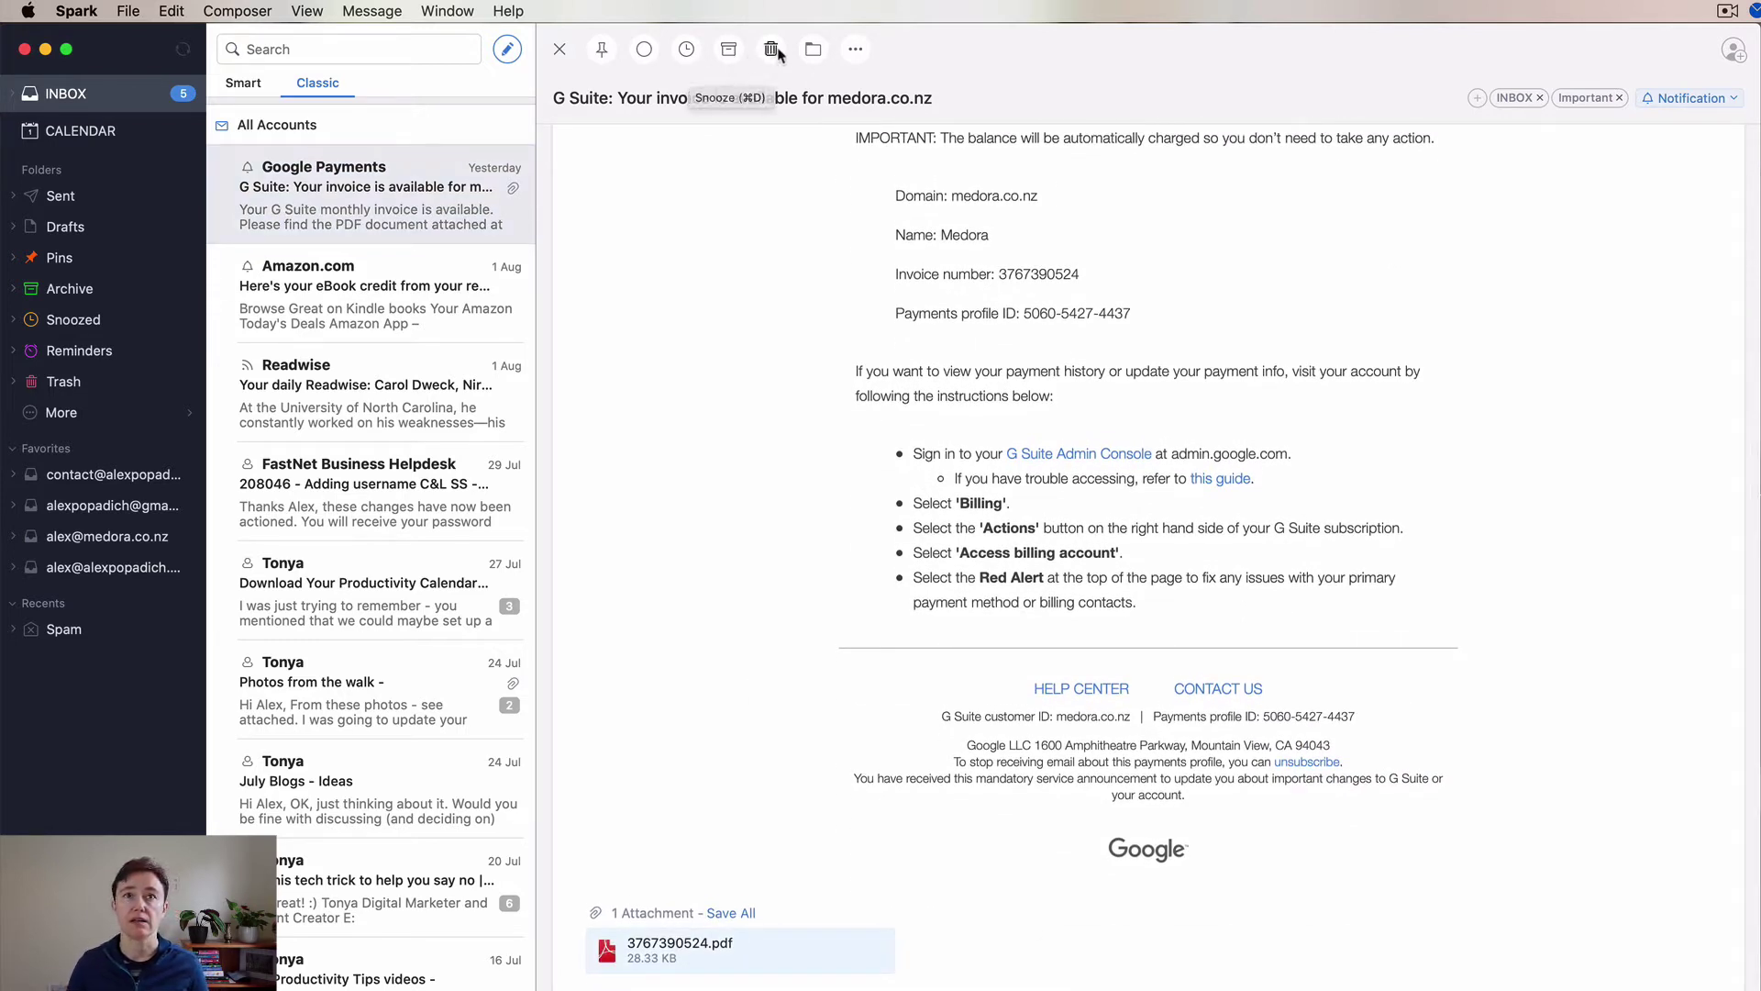
left_click(729, 51)
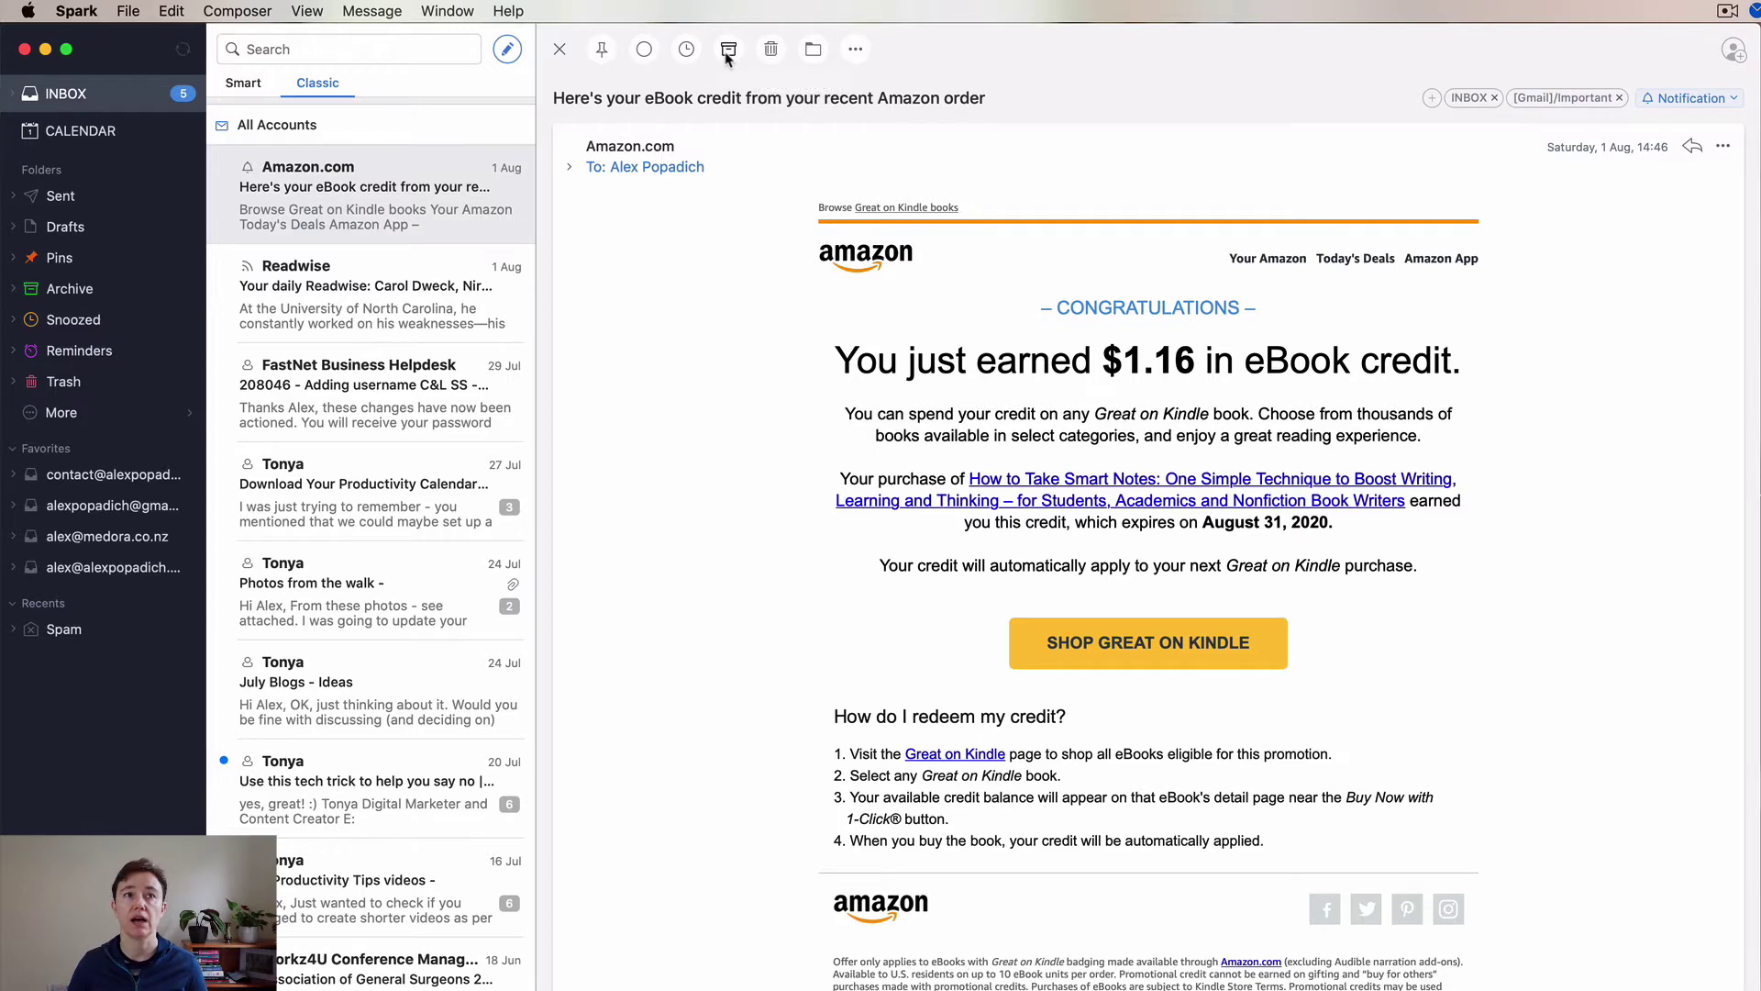
left_click(727, 53)
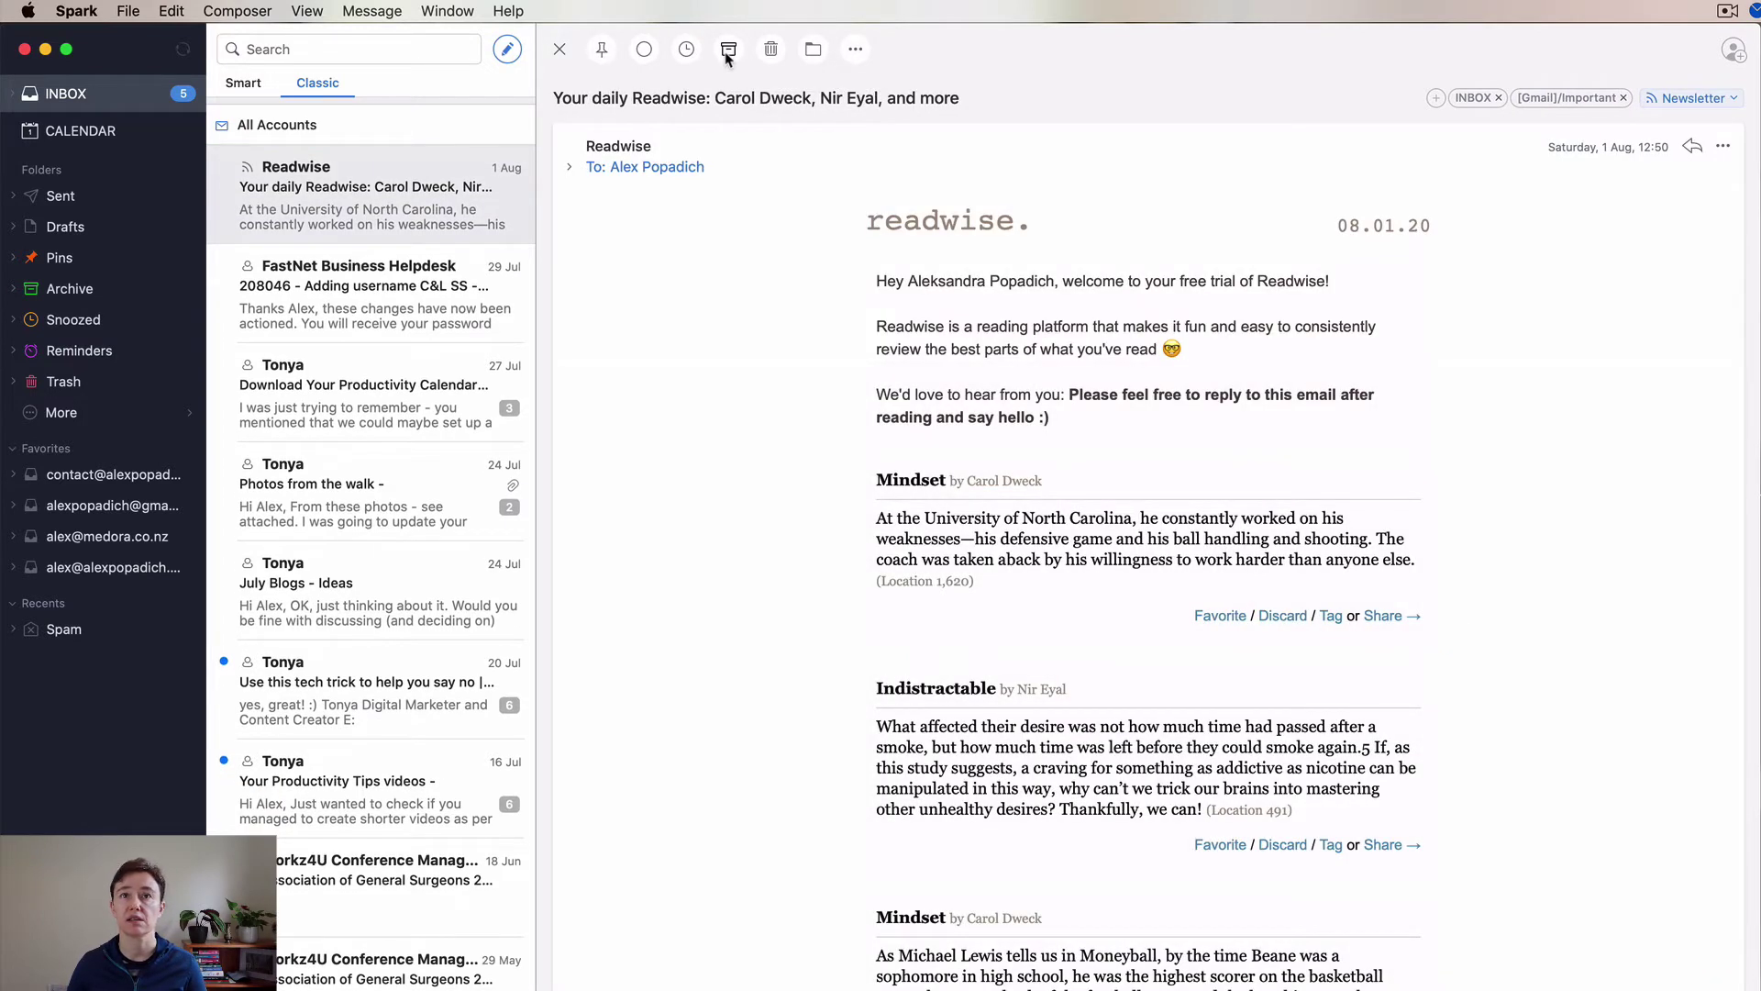
Snooze the Readwise email to the Weekend and open the productivity calendar thread separately
left_click(687, 52)
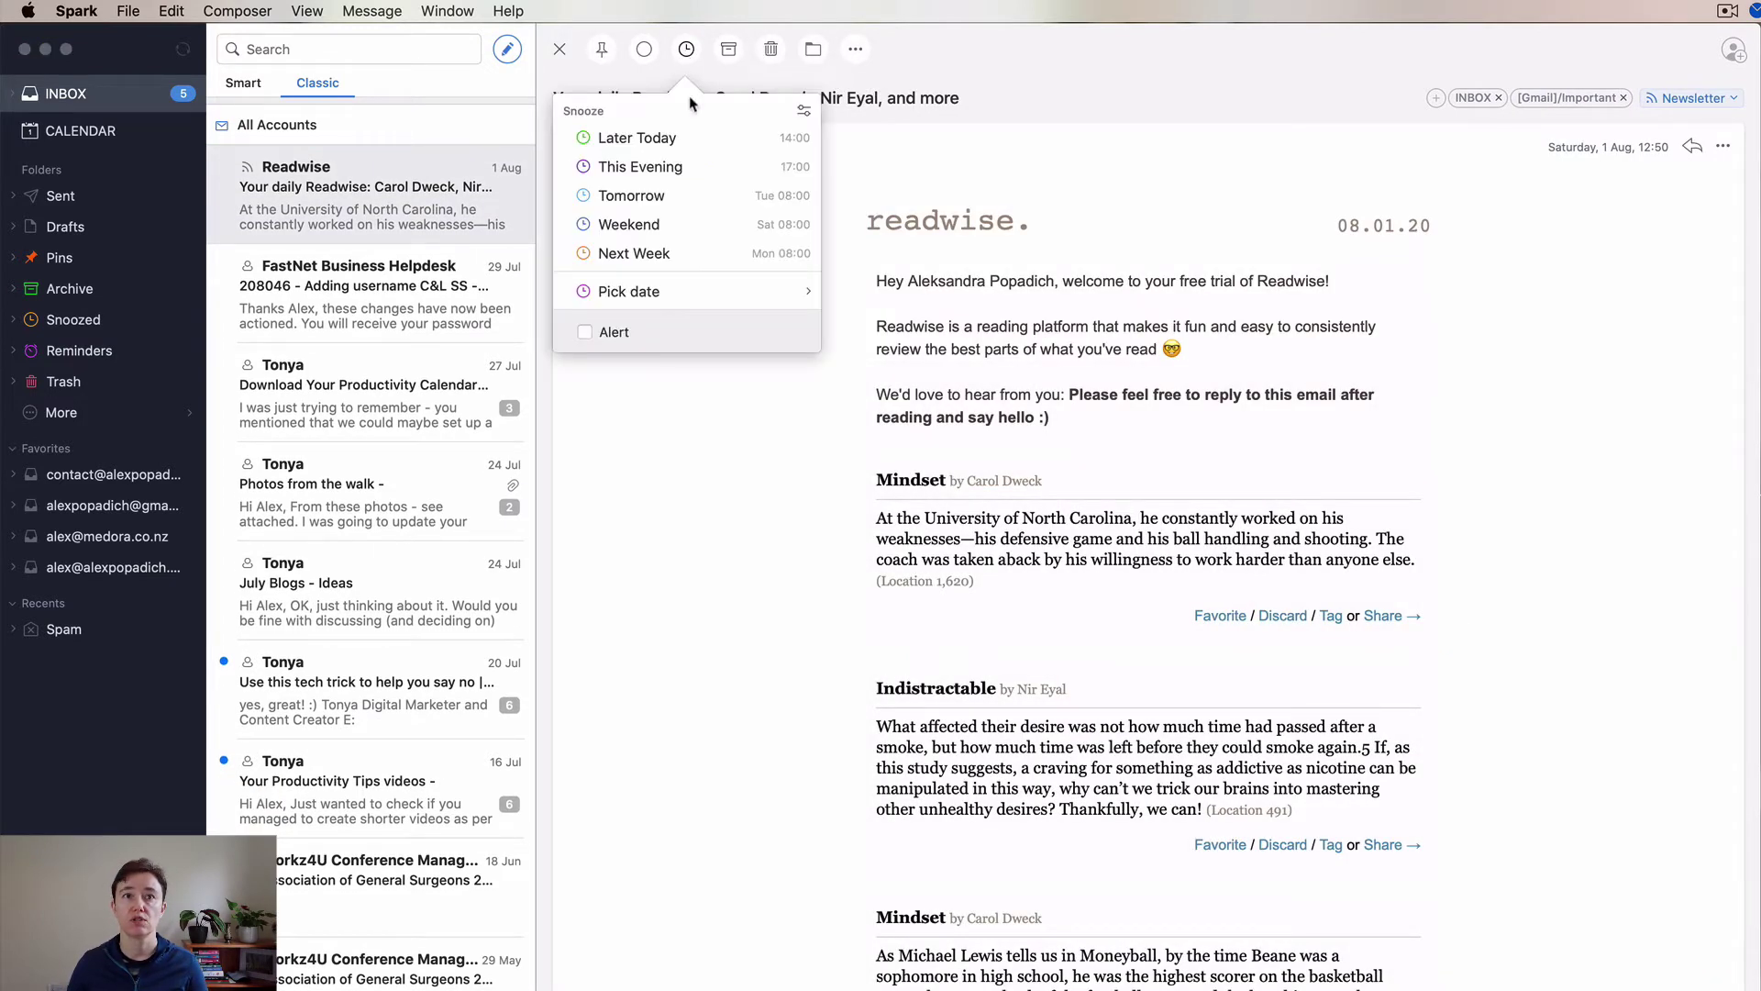
left_click(657, 229)
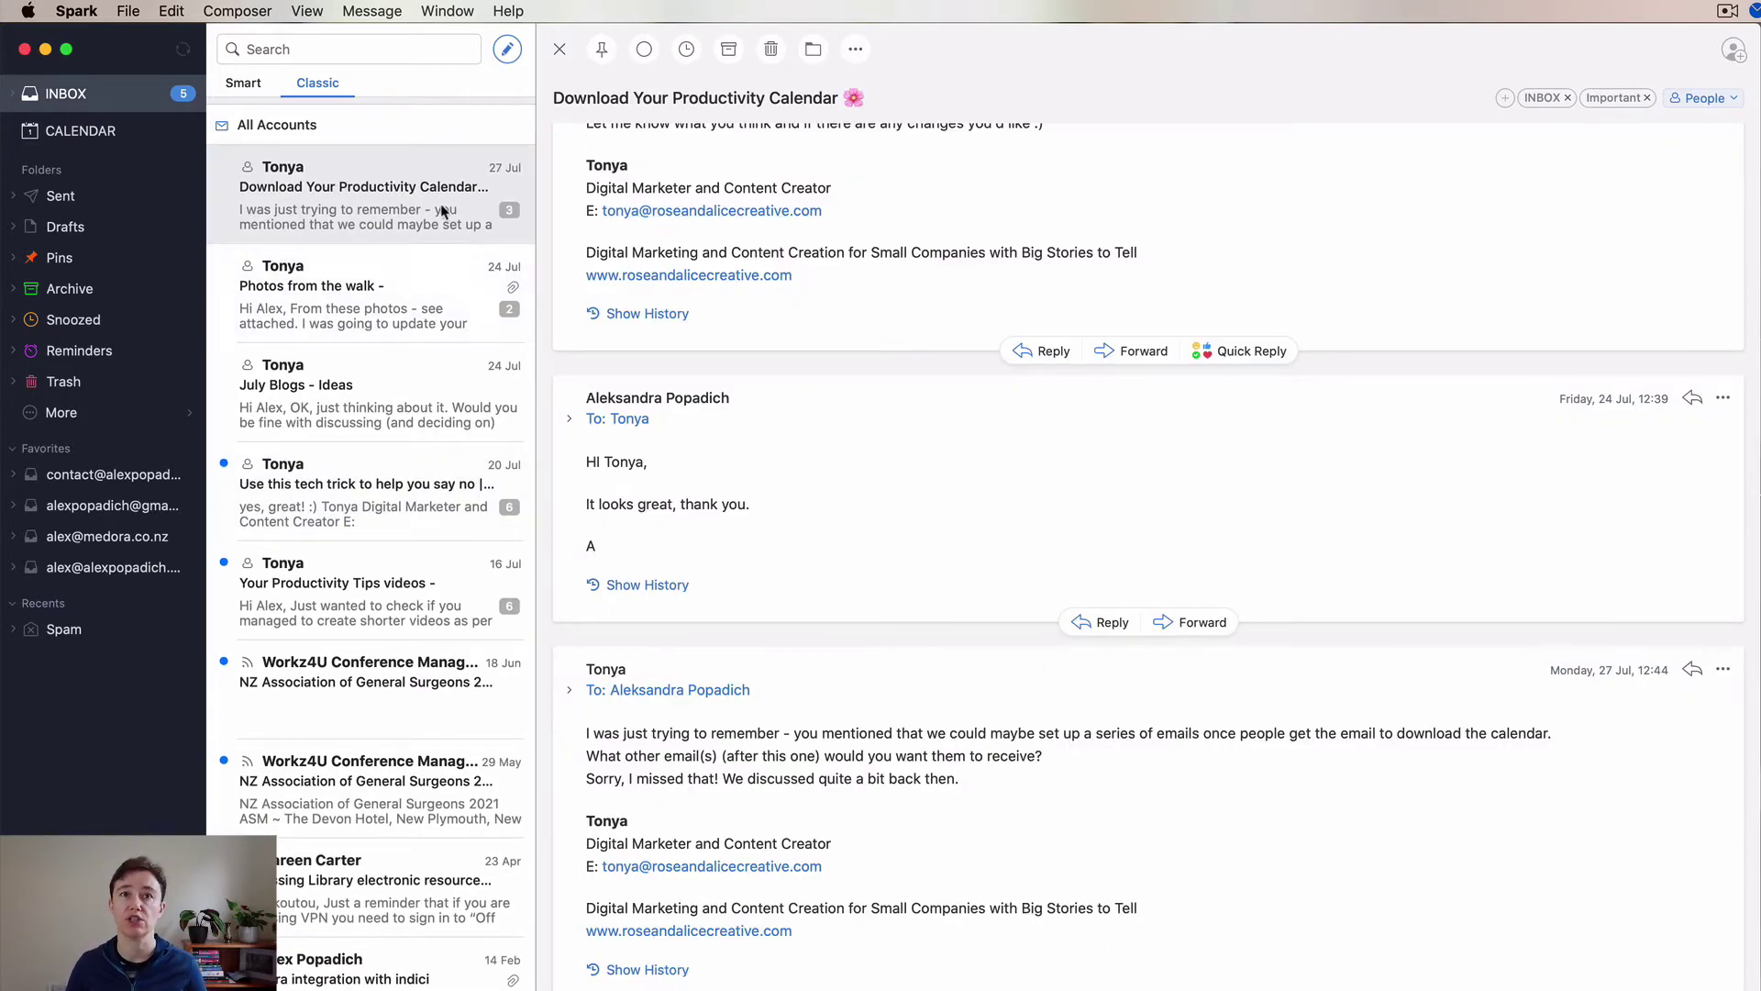
double_click(357, 202)
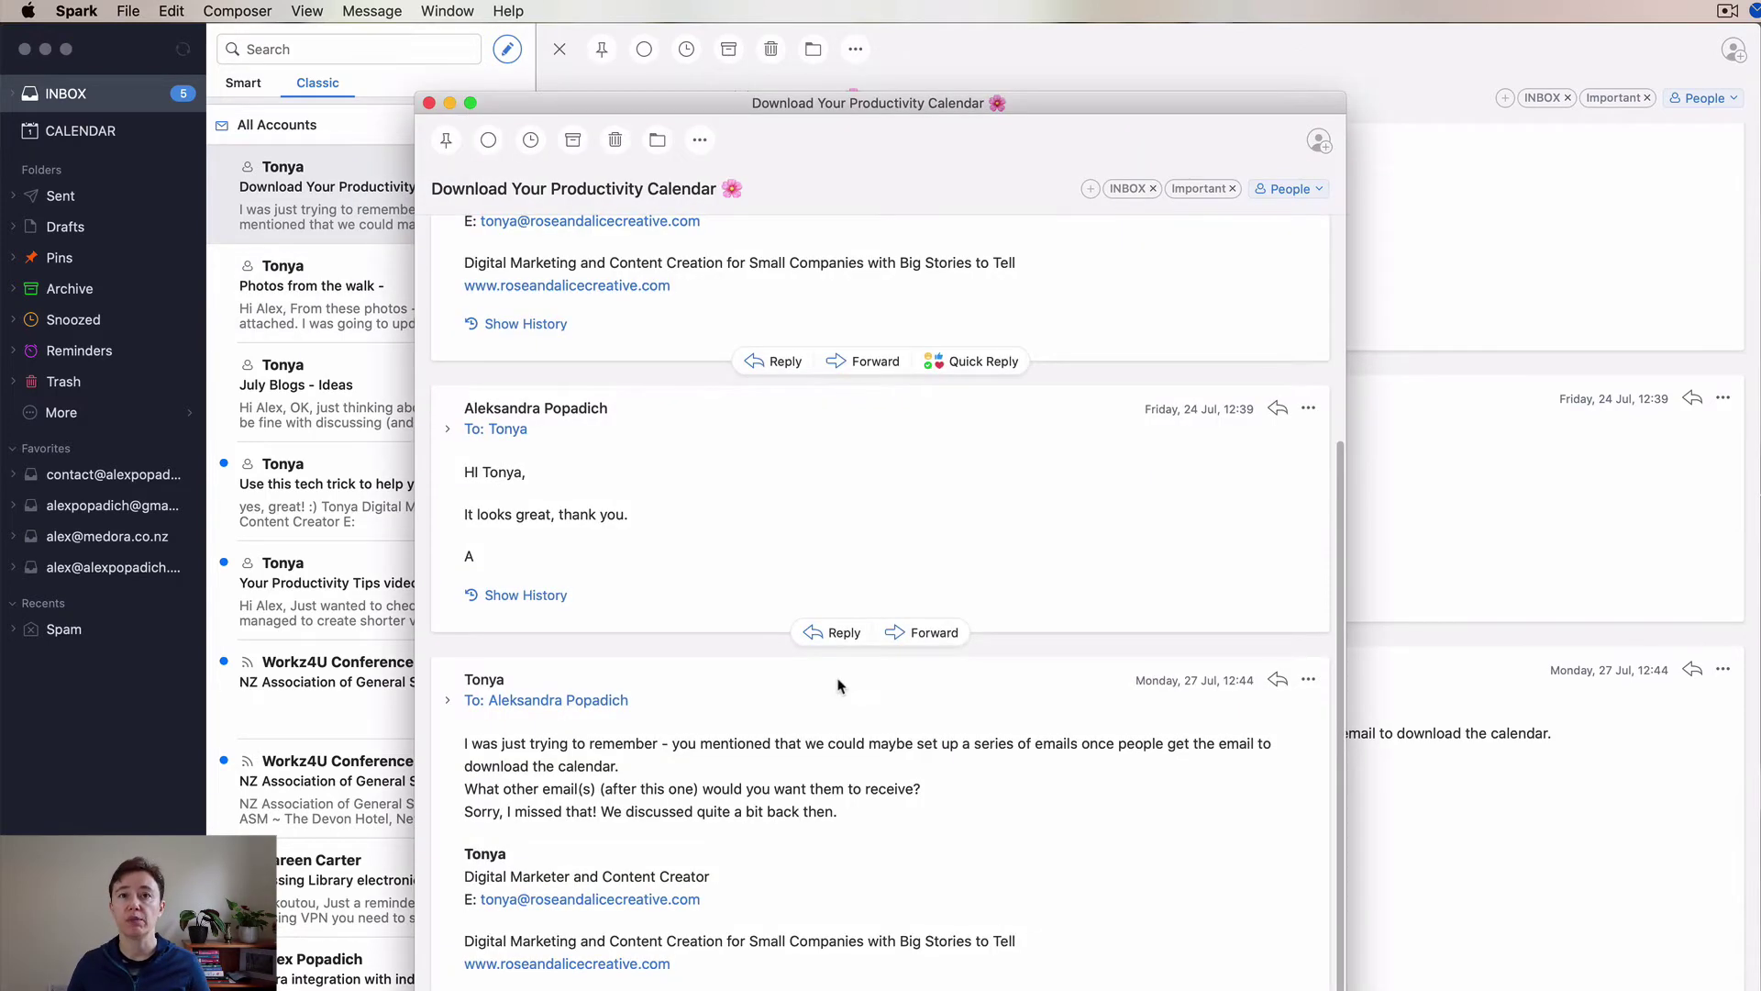
Check the thread's extra actions menu, then close the separate productivity calendar window
scroll(840, 683, "up", 2)
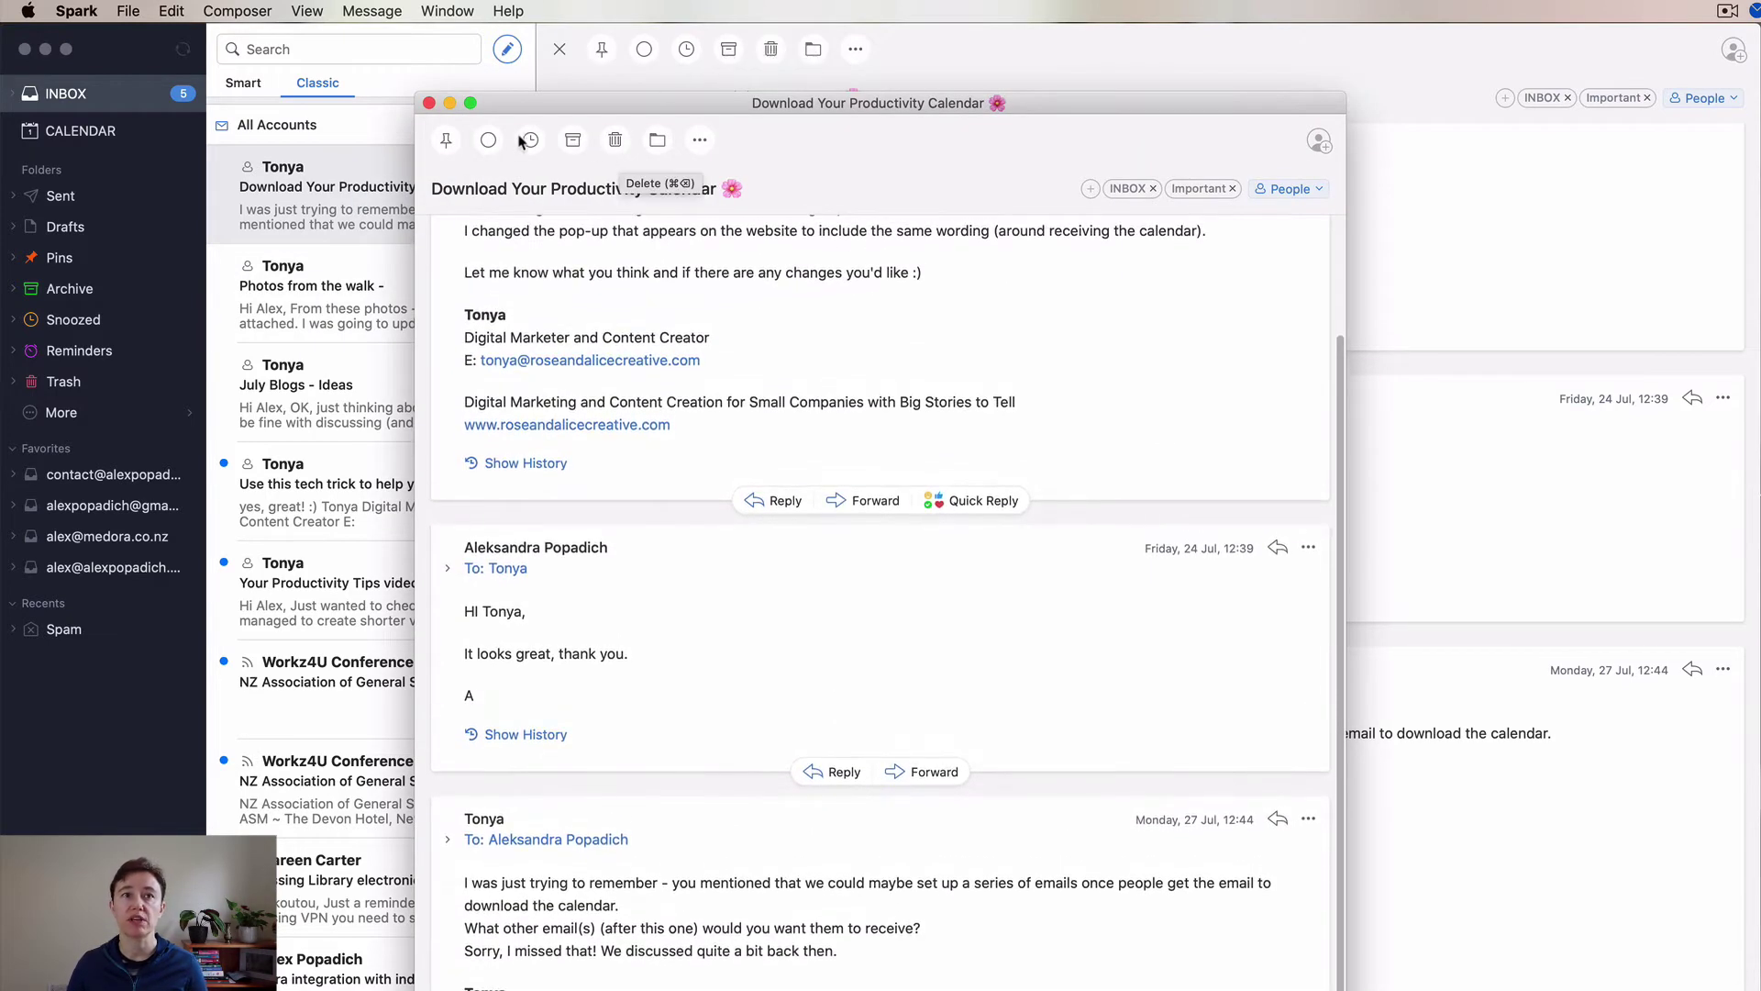
left_click(701, 141)
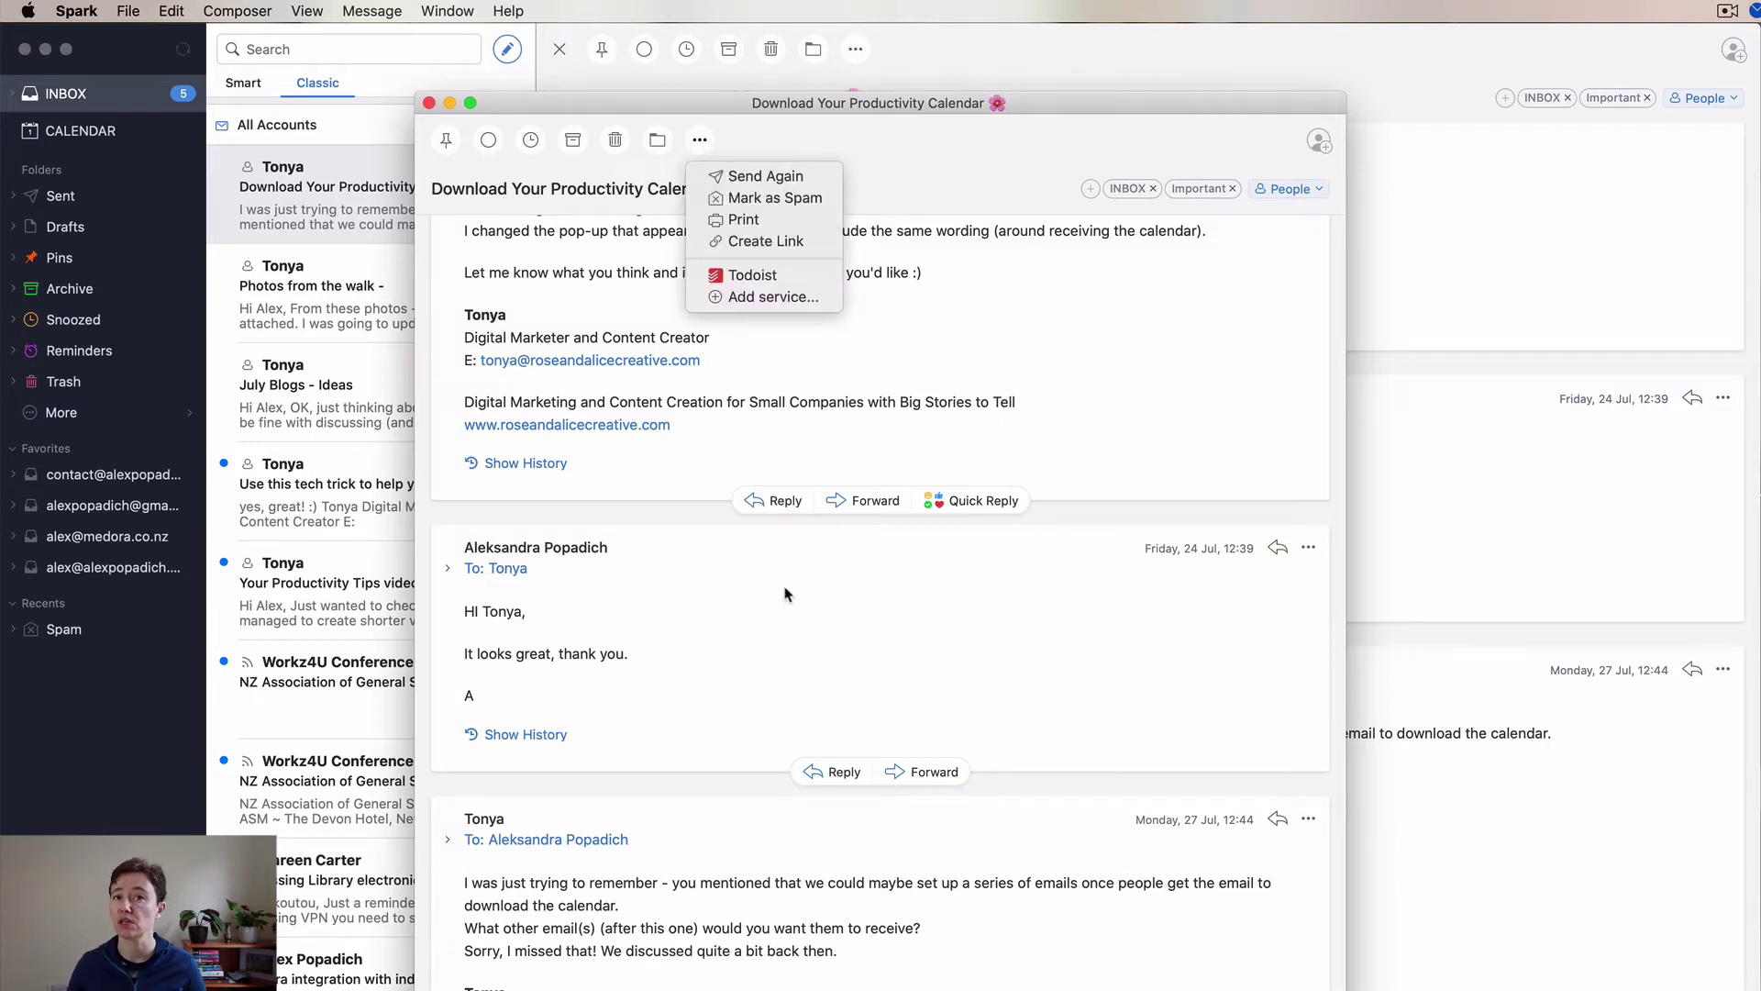
left_click(428, 103)
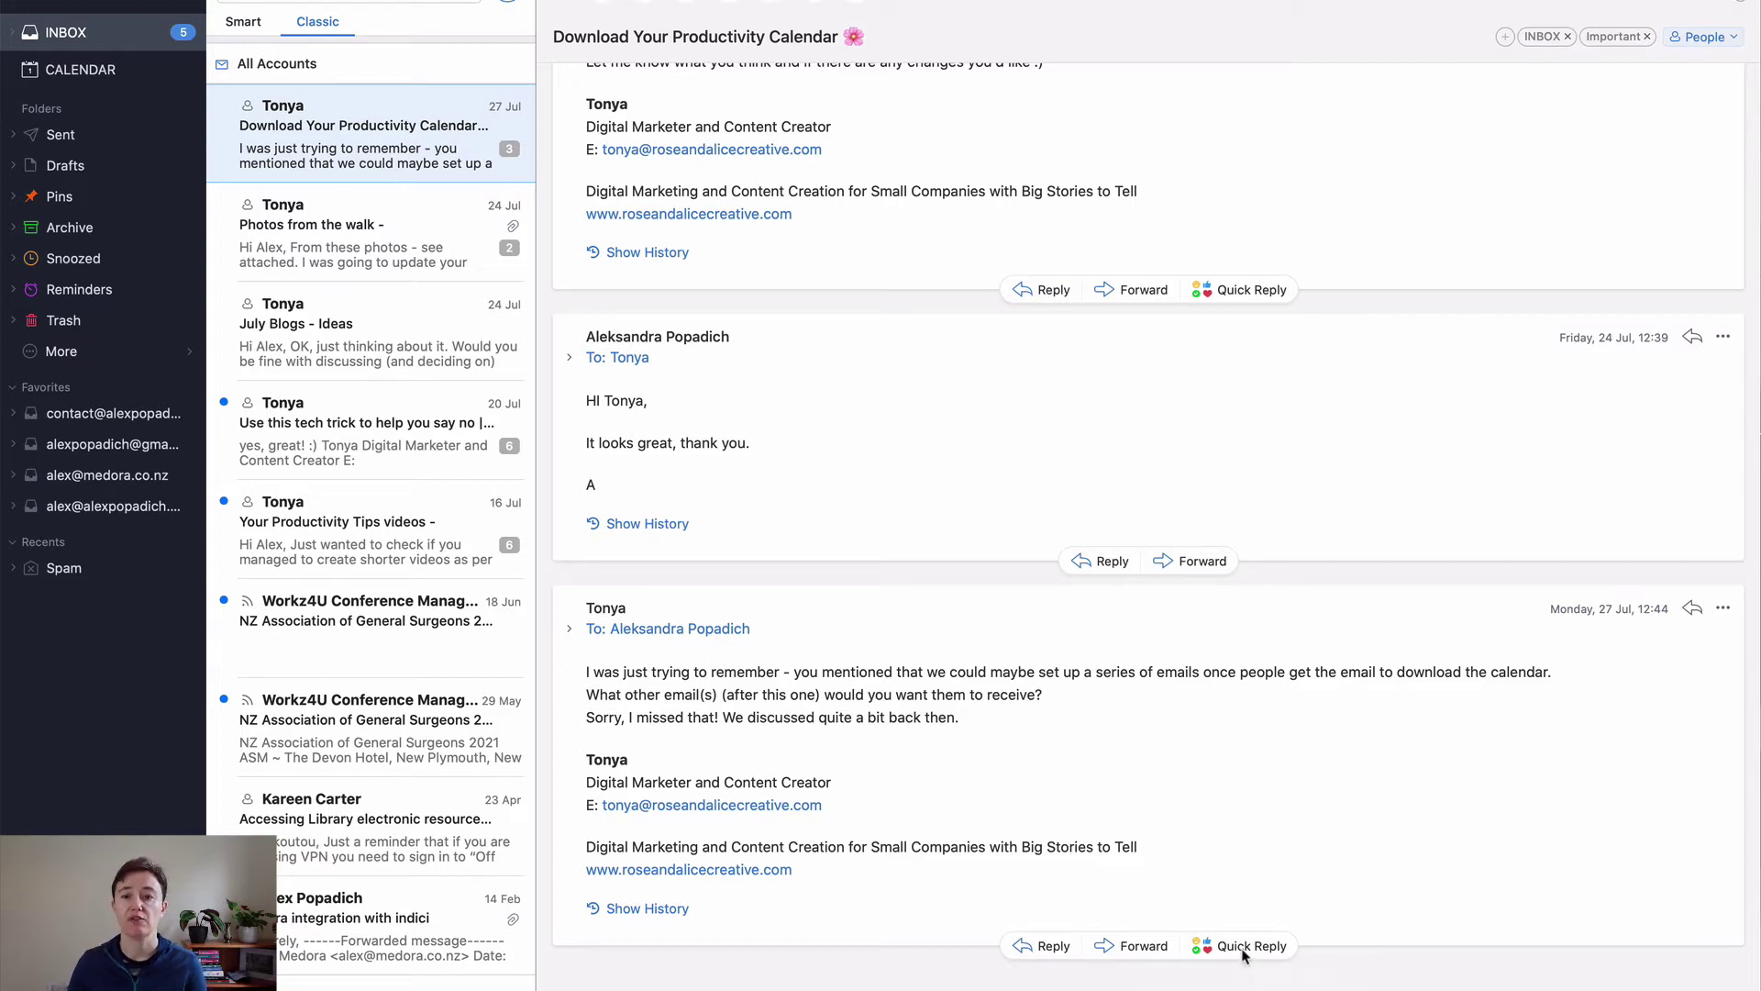
Open and dismiss the Quick Reply choices for the message, then open the Spark menu
left_click(1244, 954)
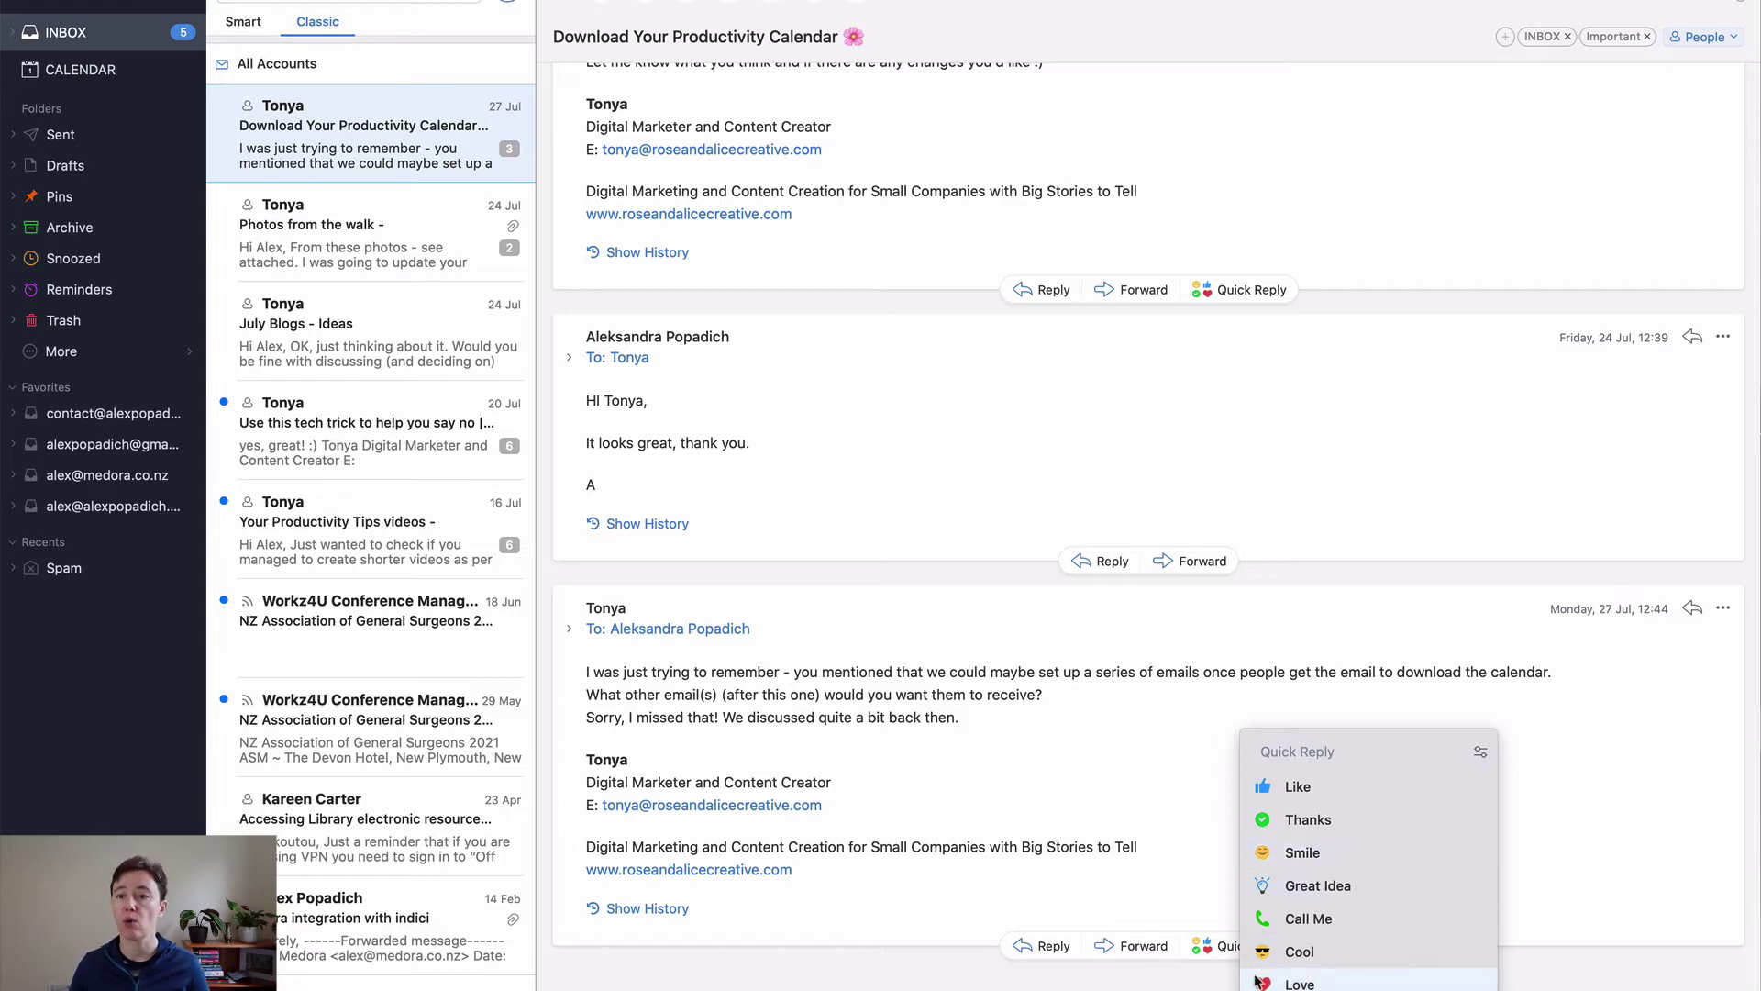
left_click(1167, 741)
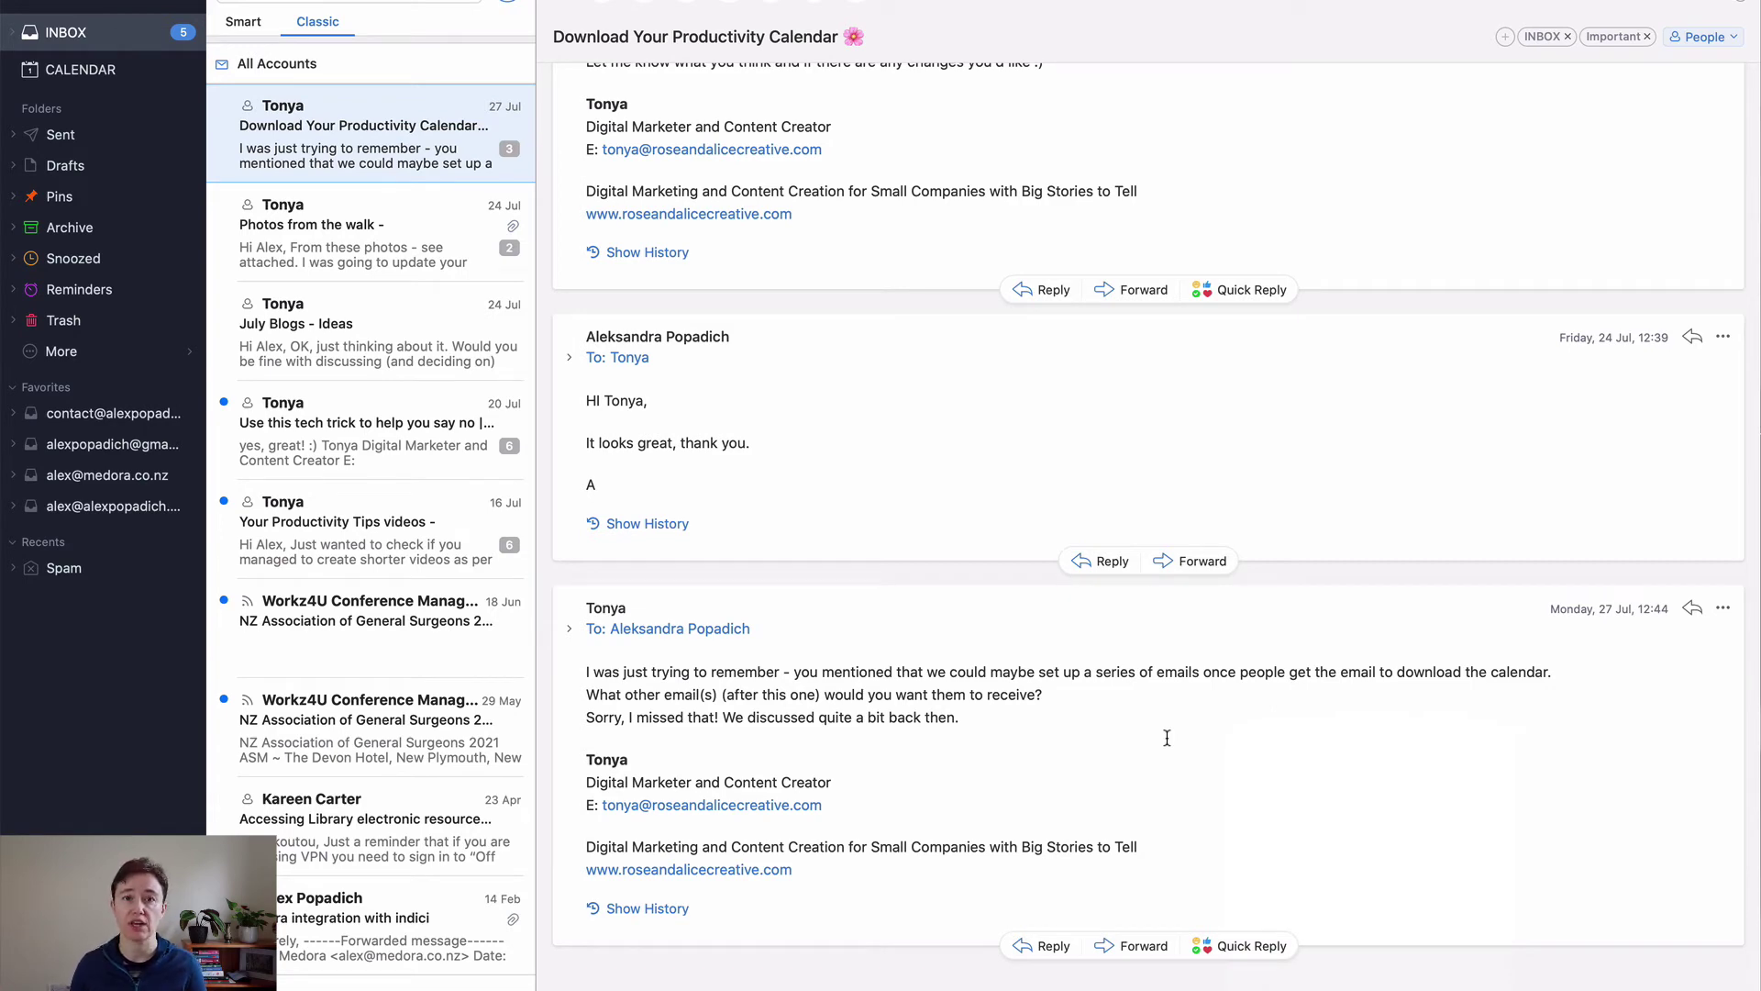
left_click(66, 0)
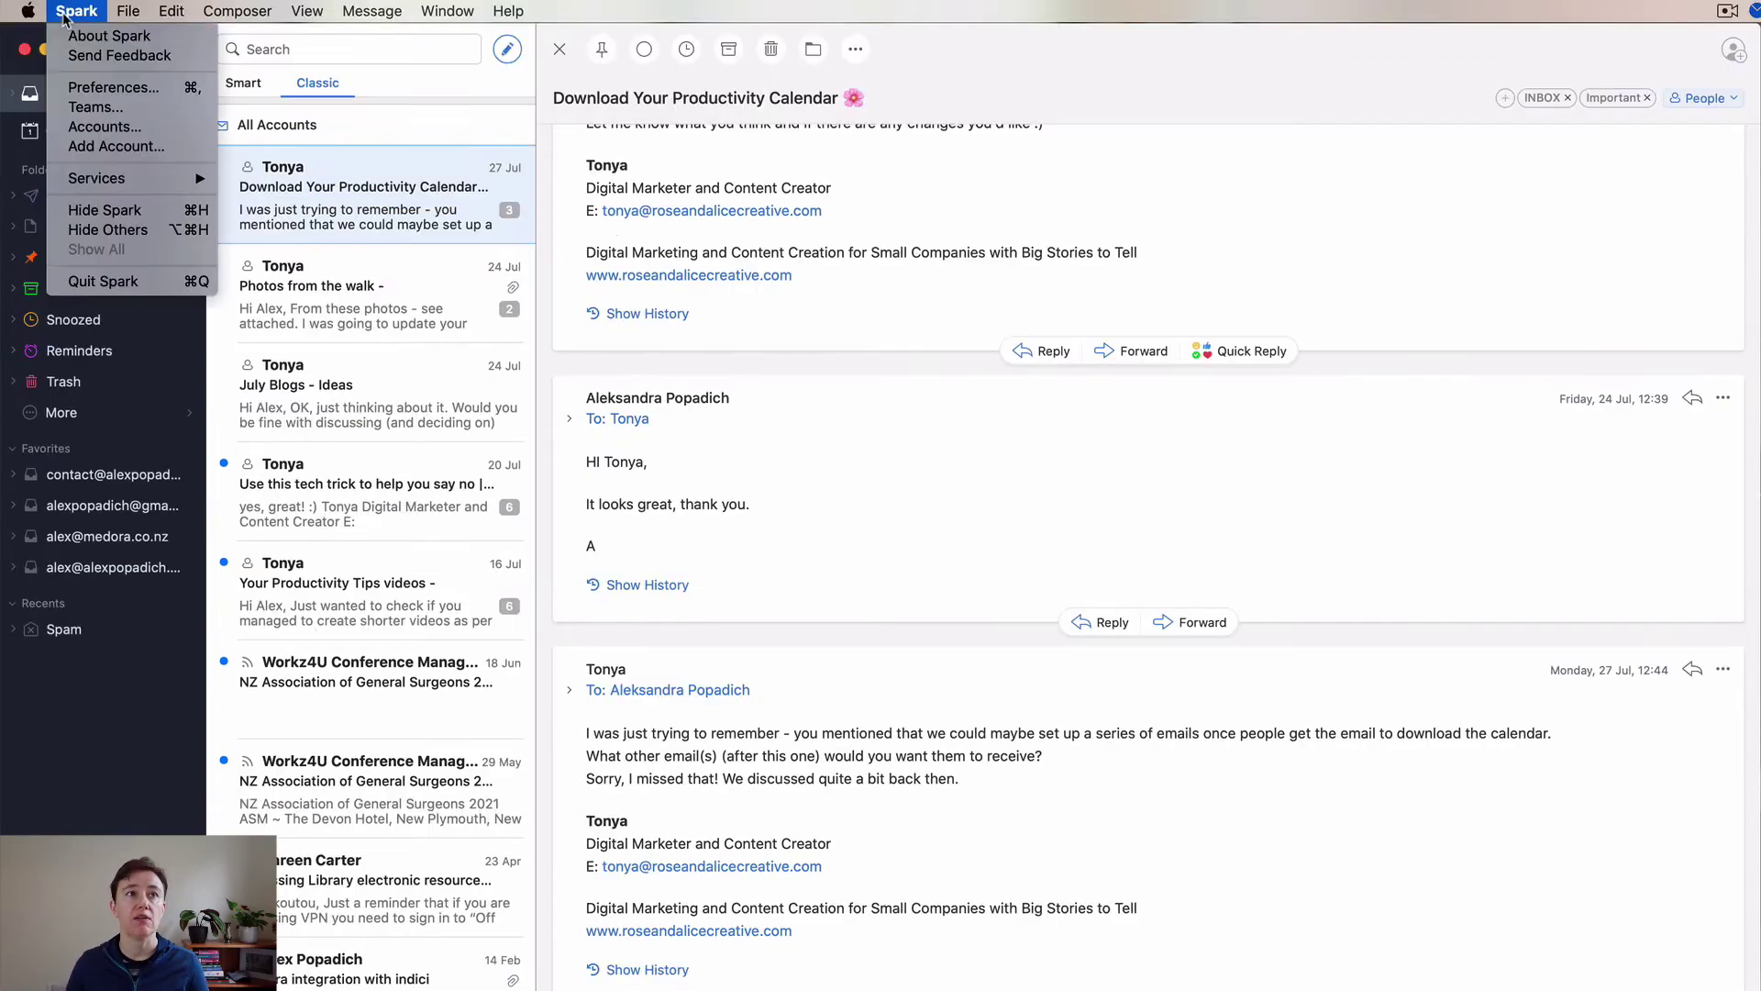
Open Preferences and view the Appearance, Smart Inbox, Swipe Actions, Quick Replies and Accounts pages
left_click(88, 97)
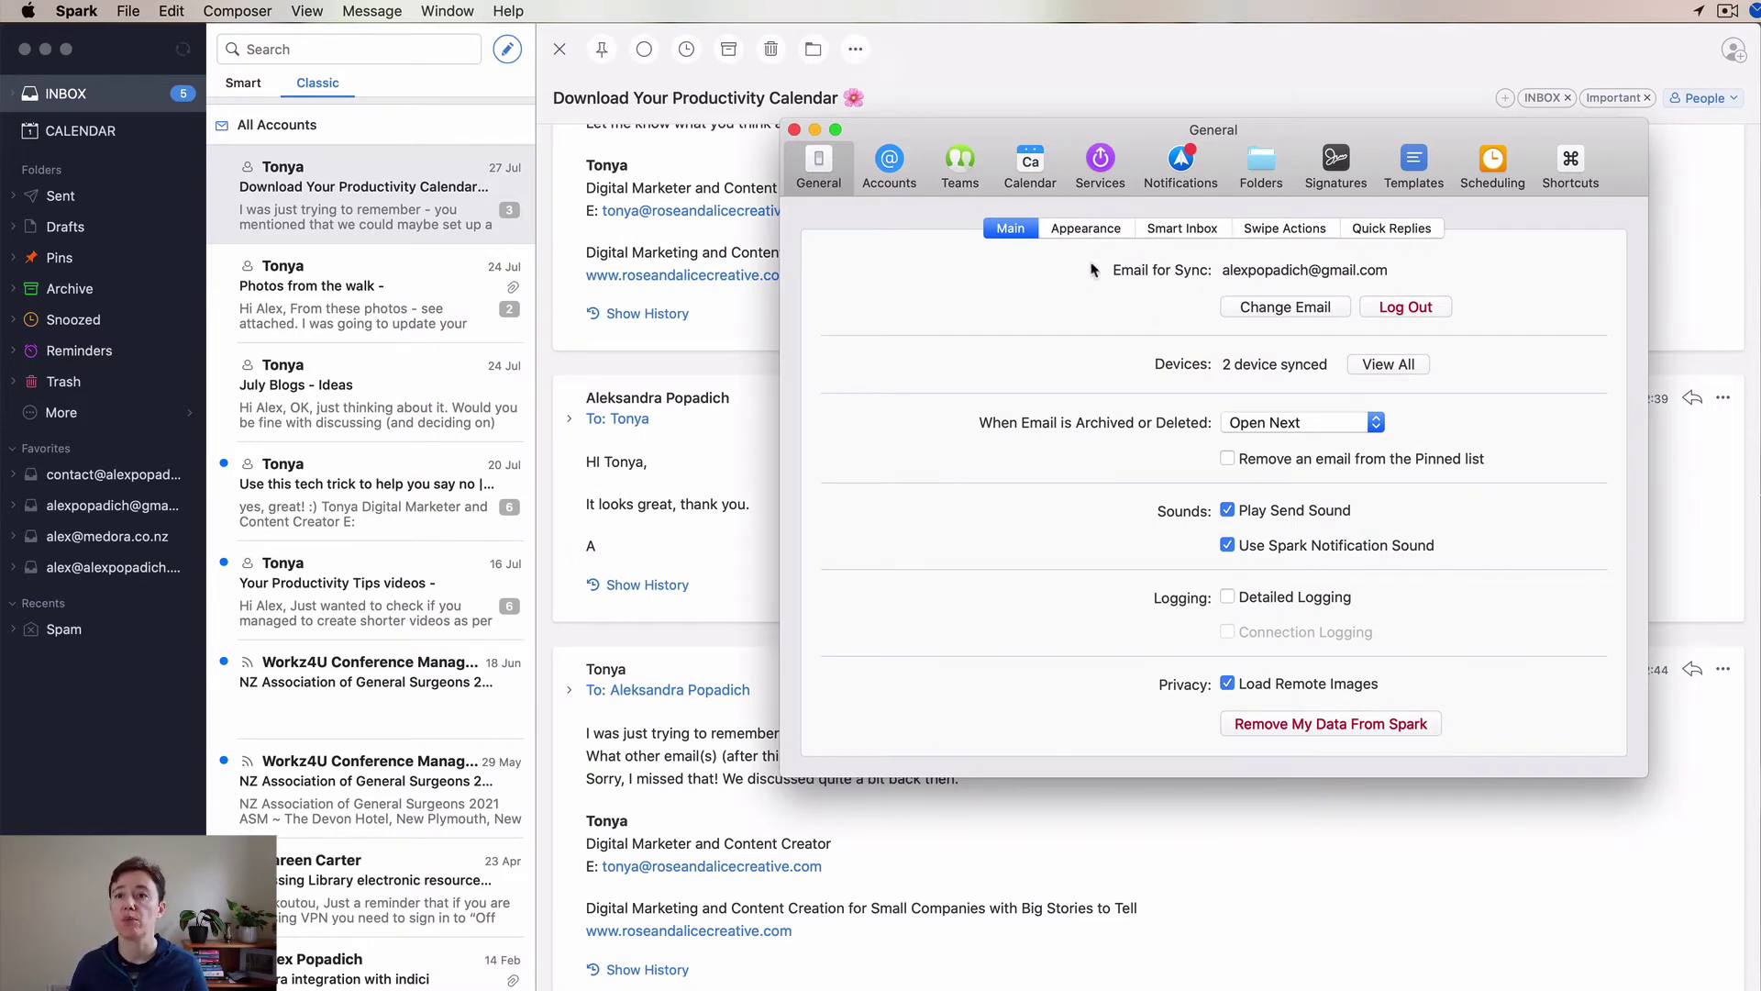
left_click(1090, 229)
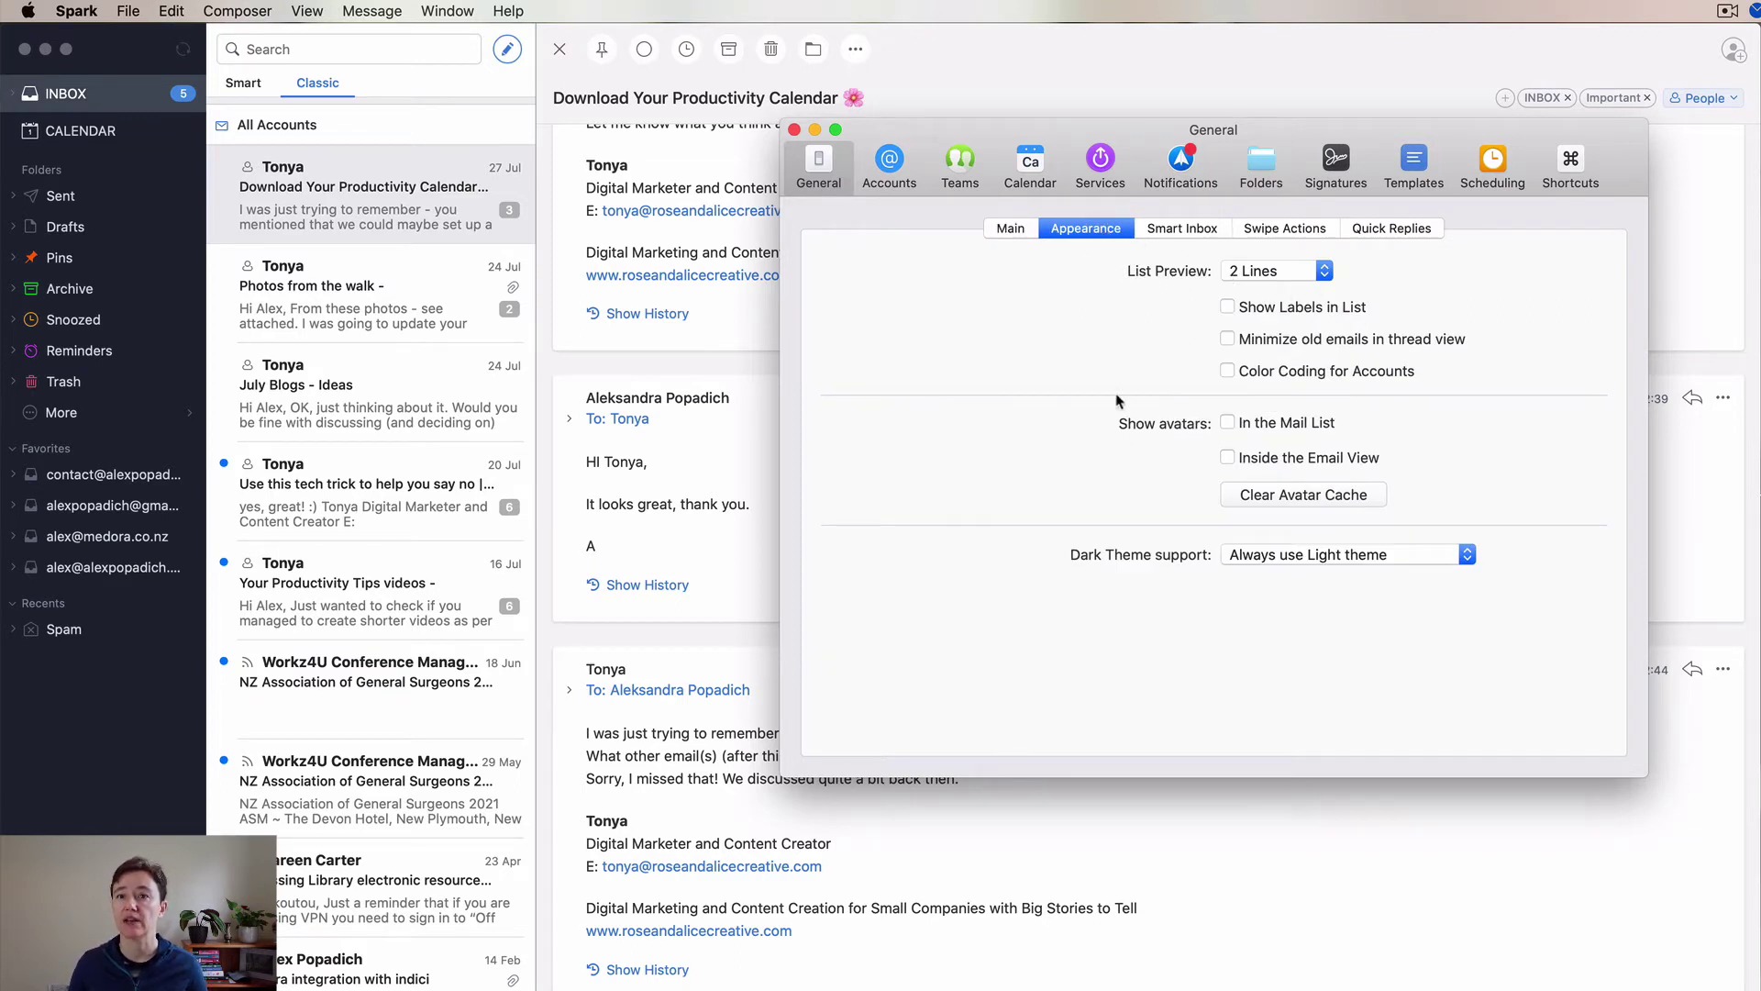
left_click(1174, 229)
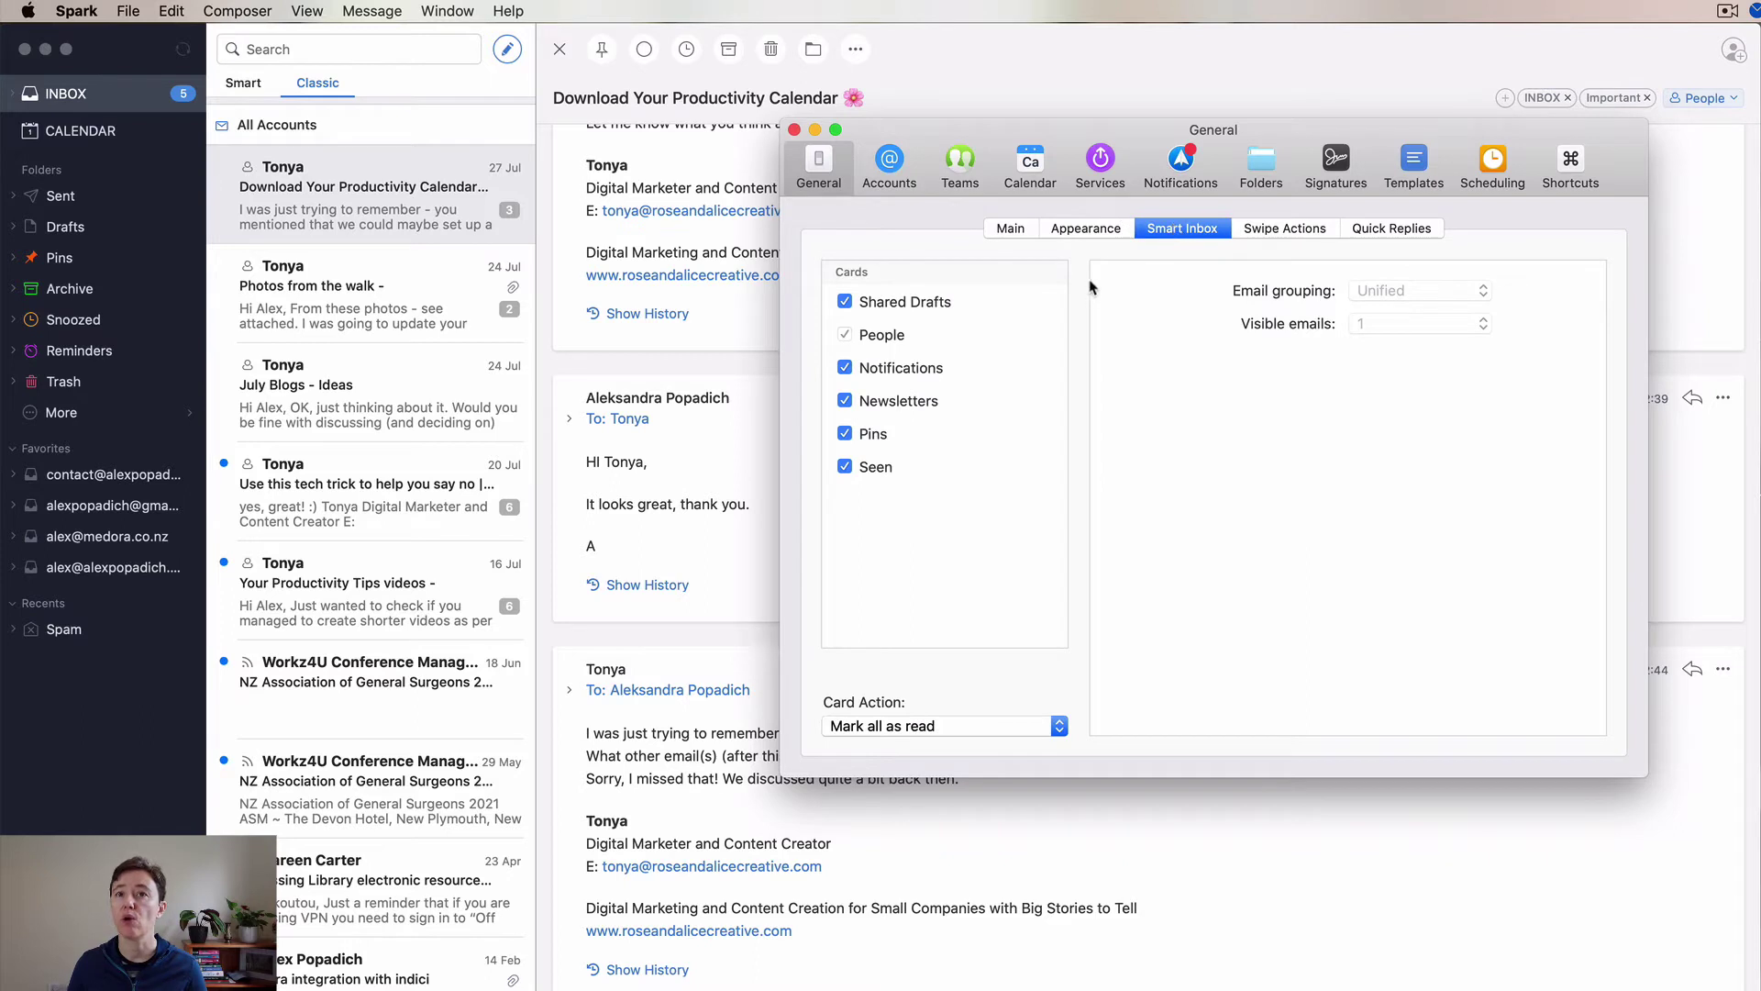
left_click(1289, 229)
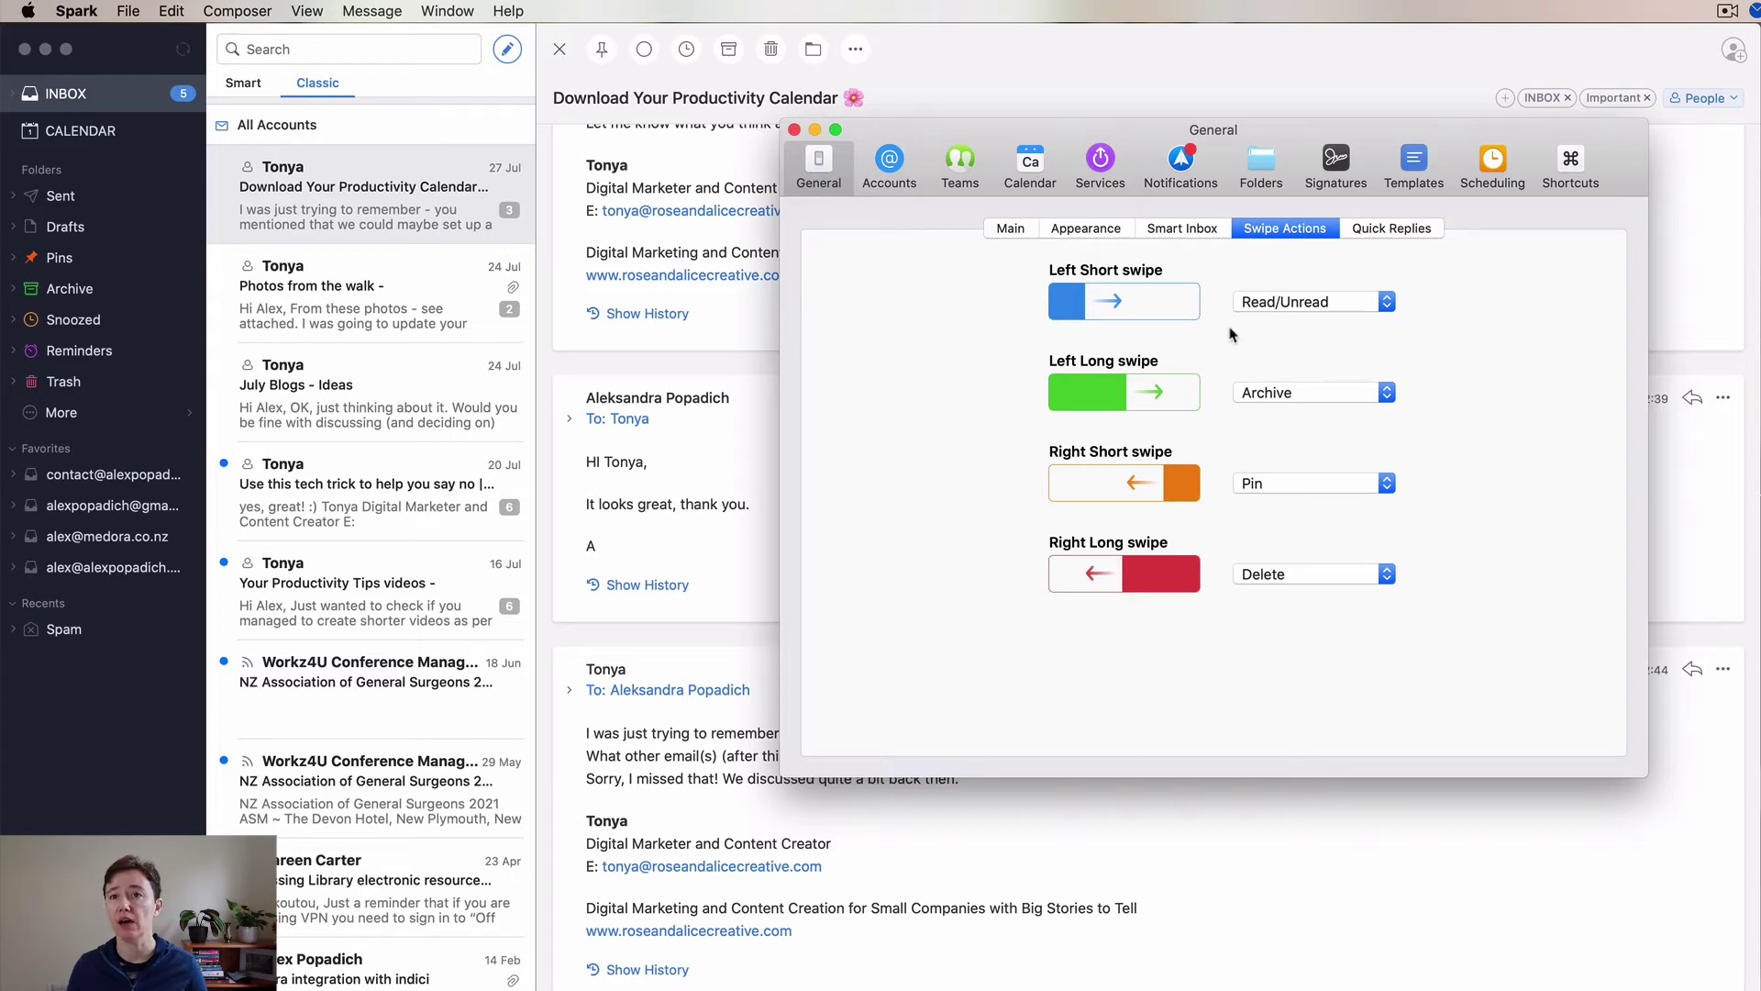
left_click(1391, 236)
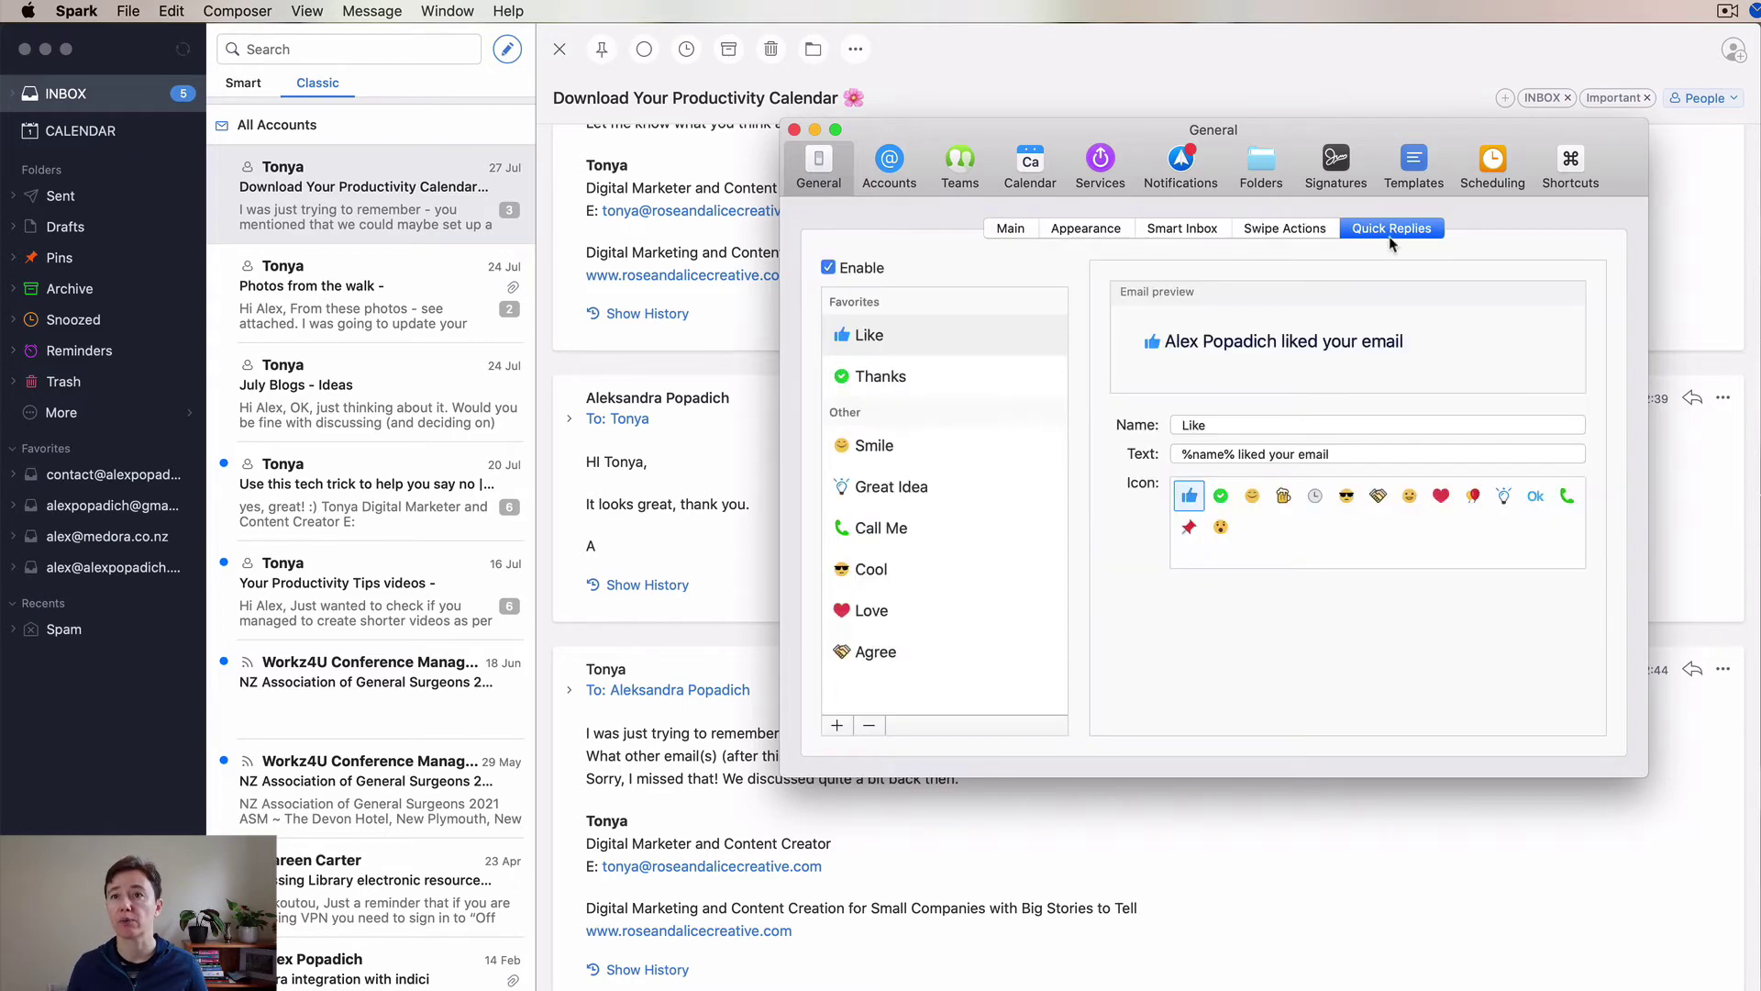
left_click(899, 169)
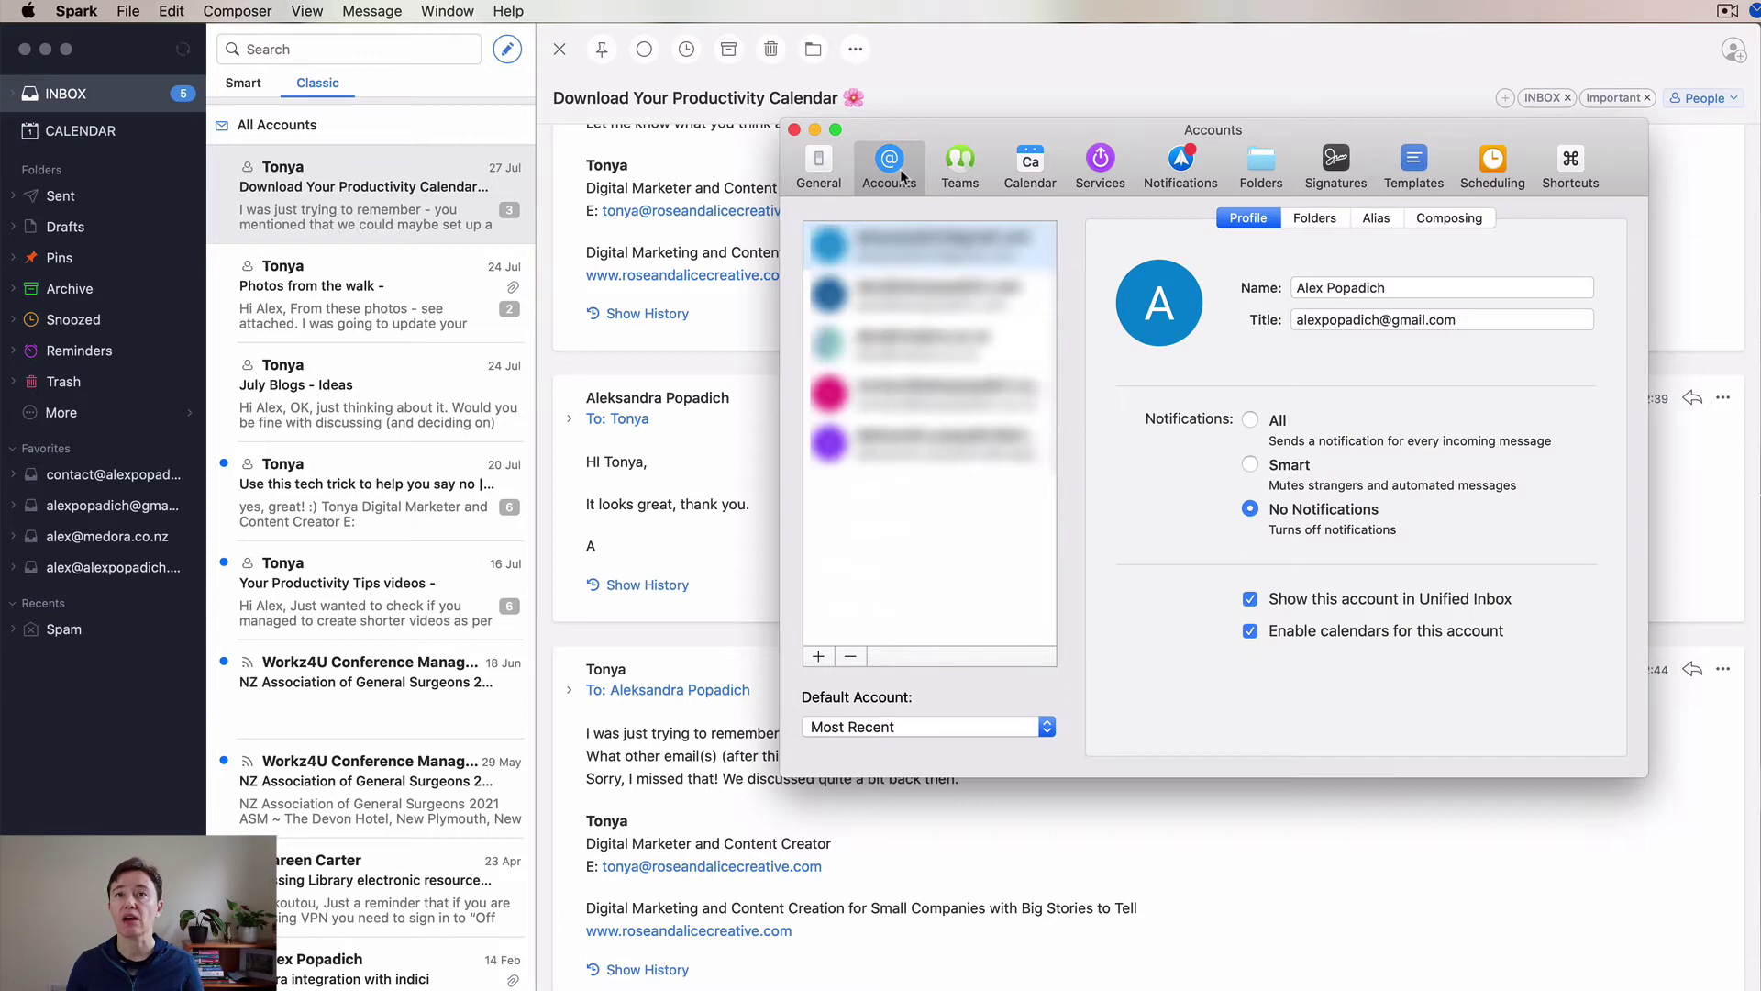
Review the account's Folders (keeping [Gmail]/Bin as trash), Alias and Composing settings
left_click(1319, 221)
left_click(1234, 218)
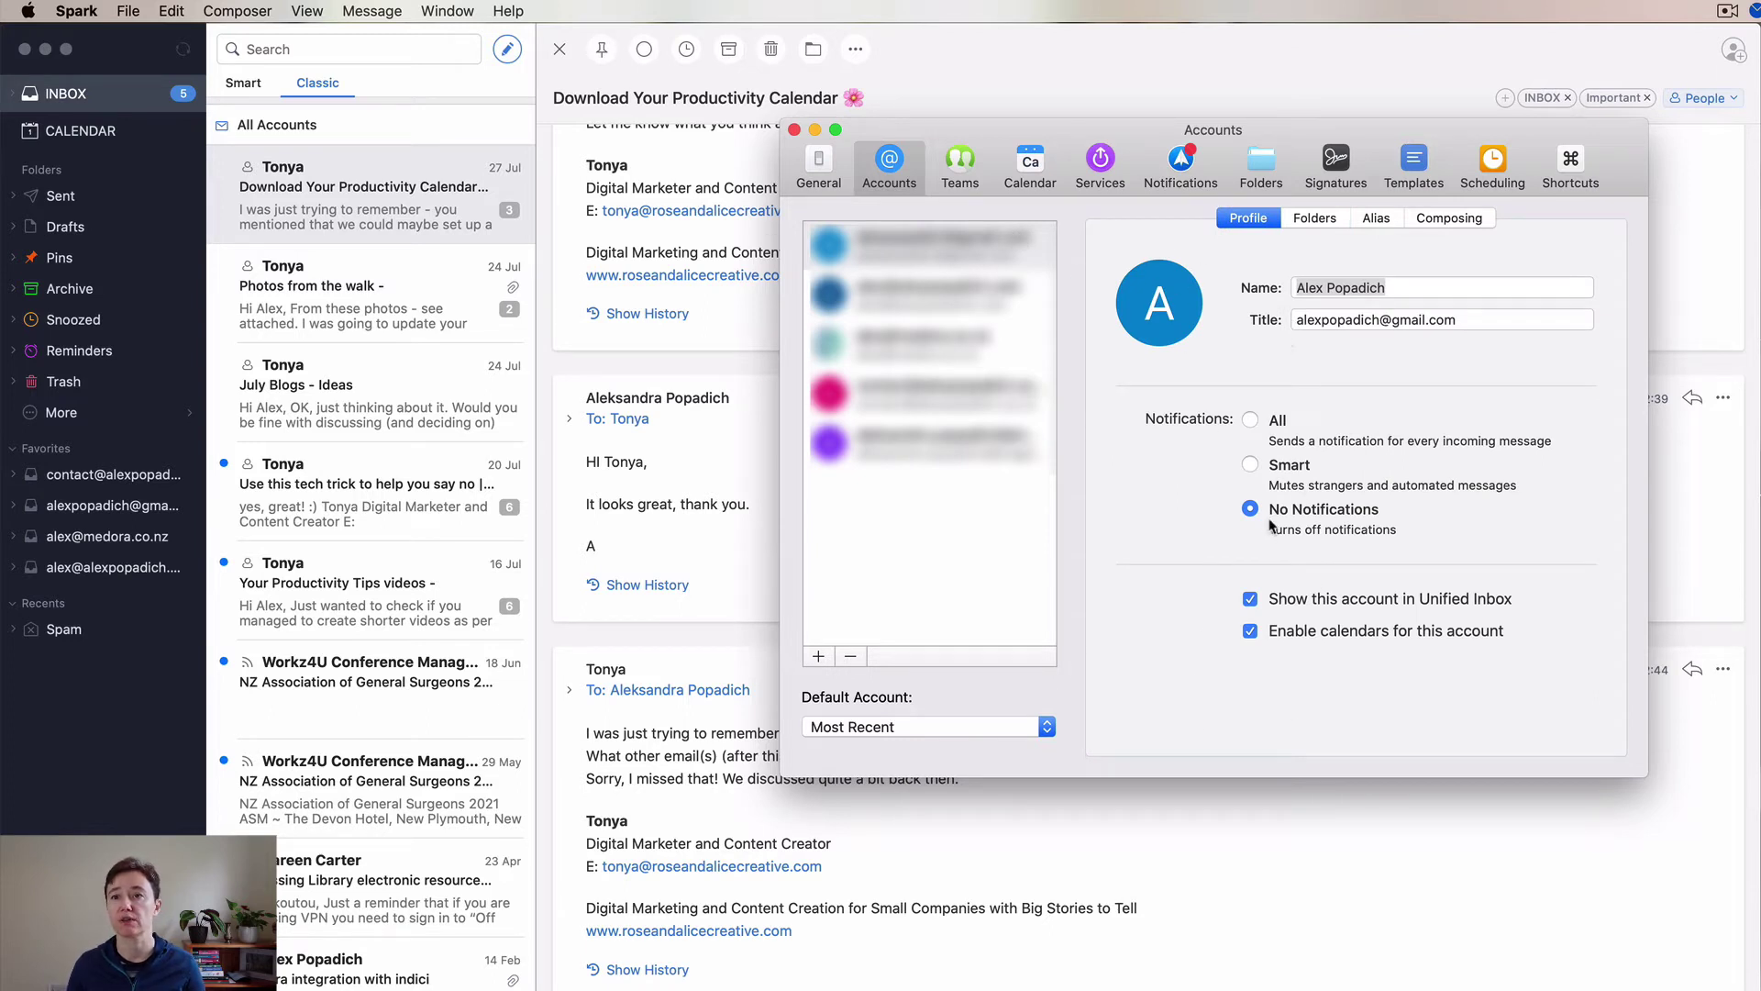
left_click(1329, 216)
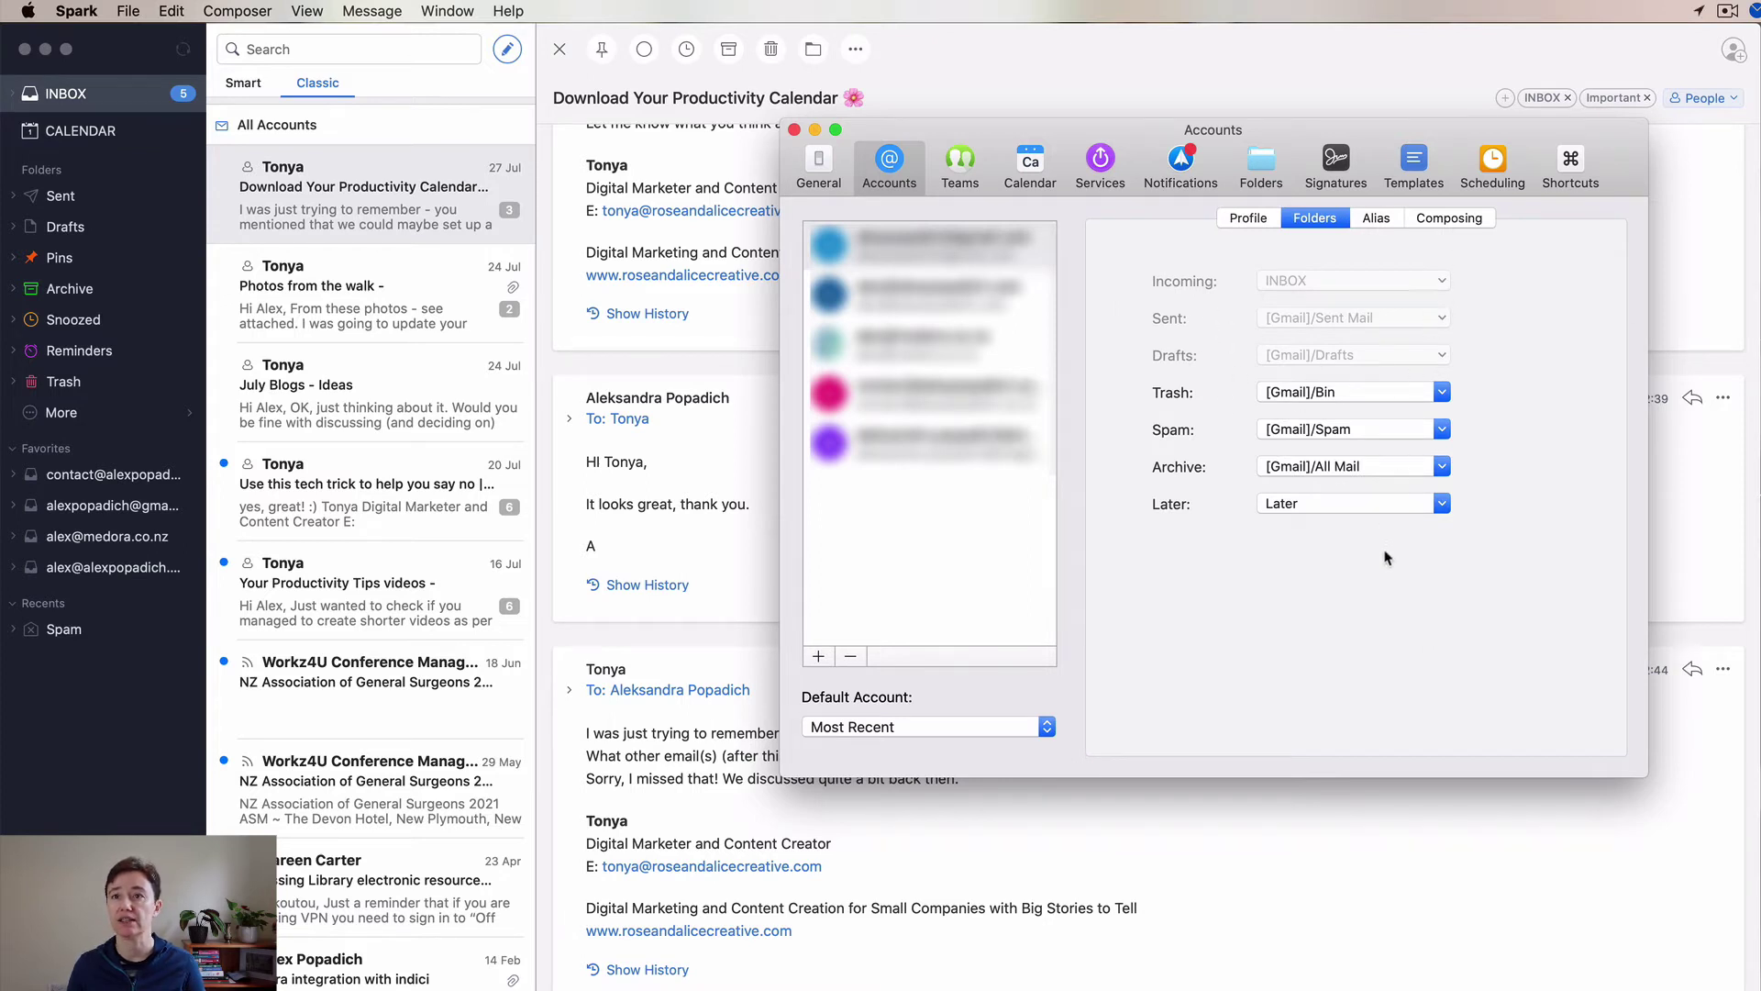
left_click(1442, 394)
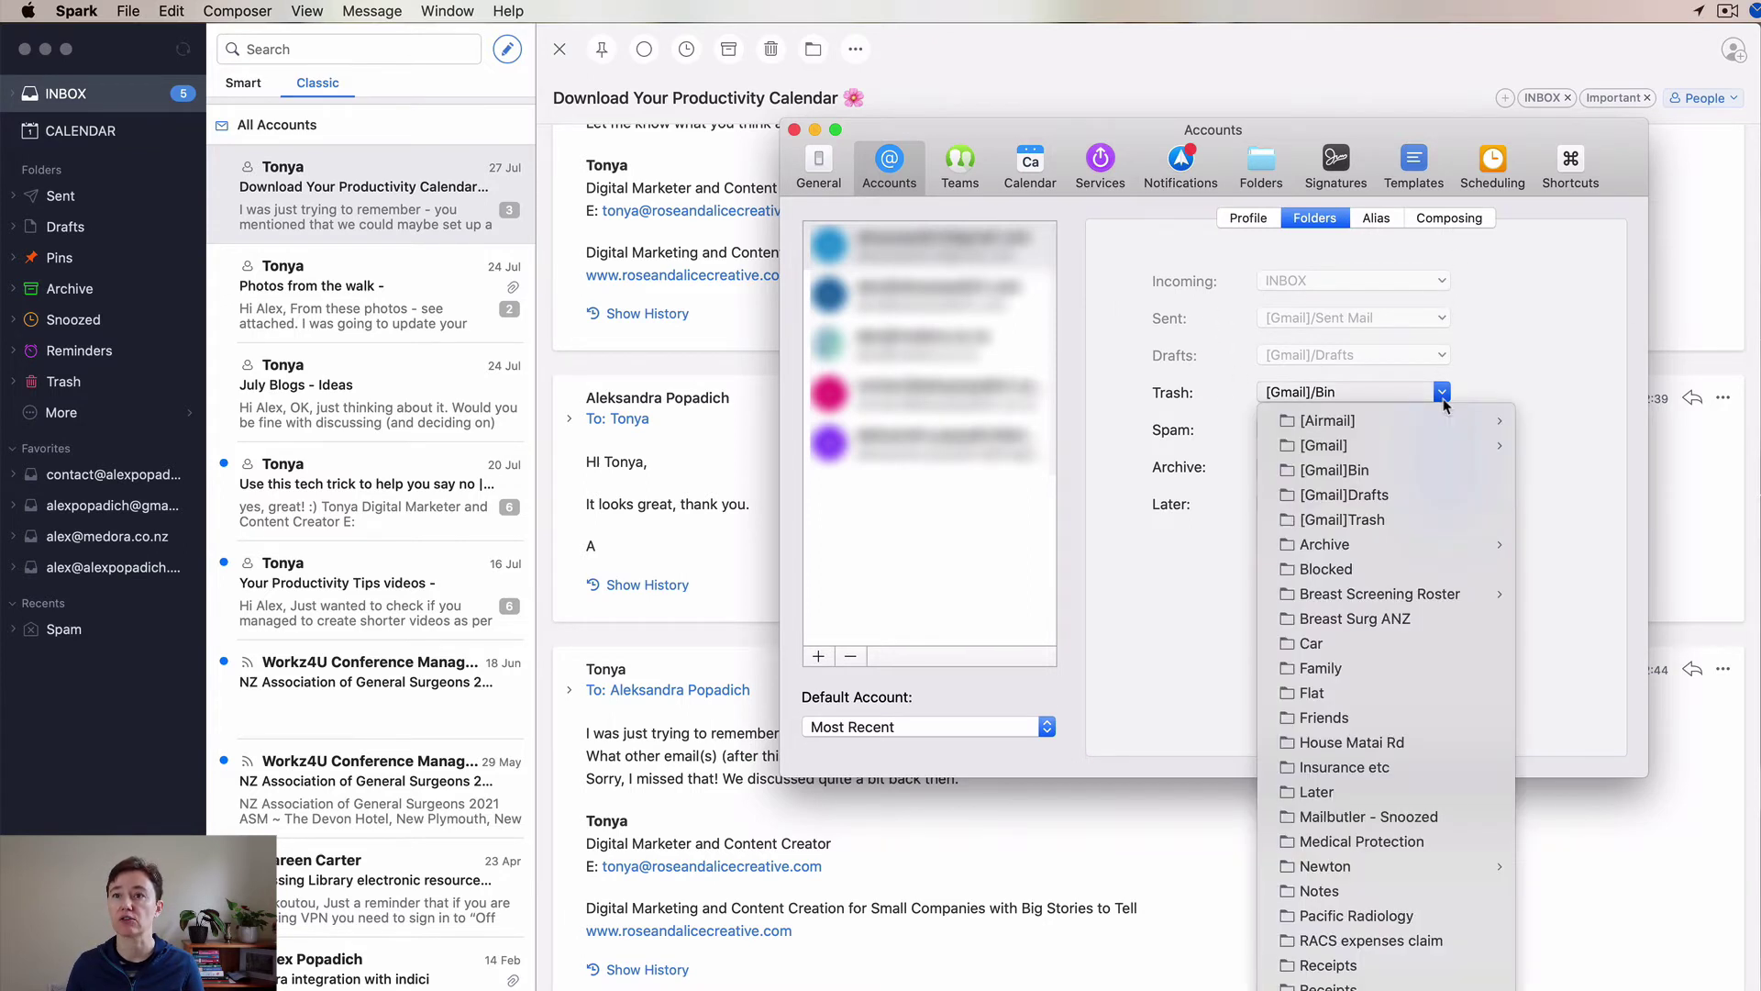
left_click(1443, 403)
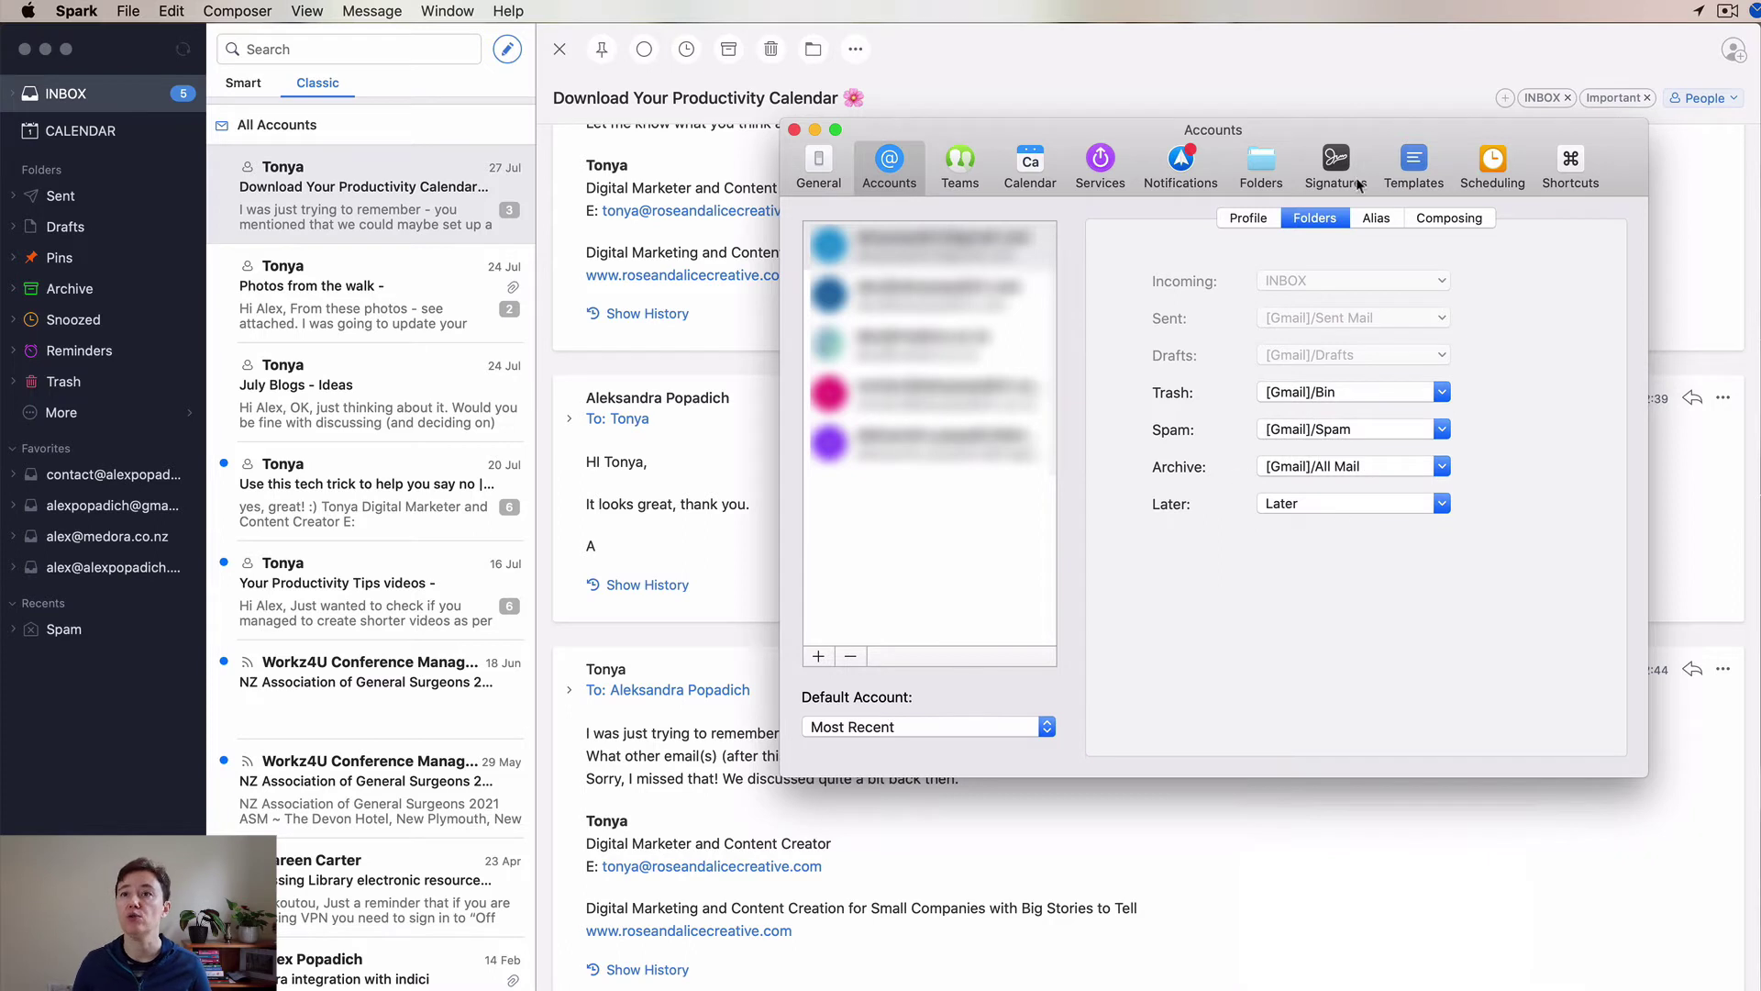
left_click(1375, 218)
left_click(1449, 218)
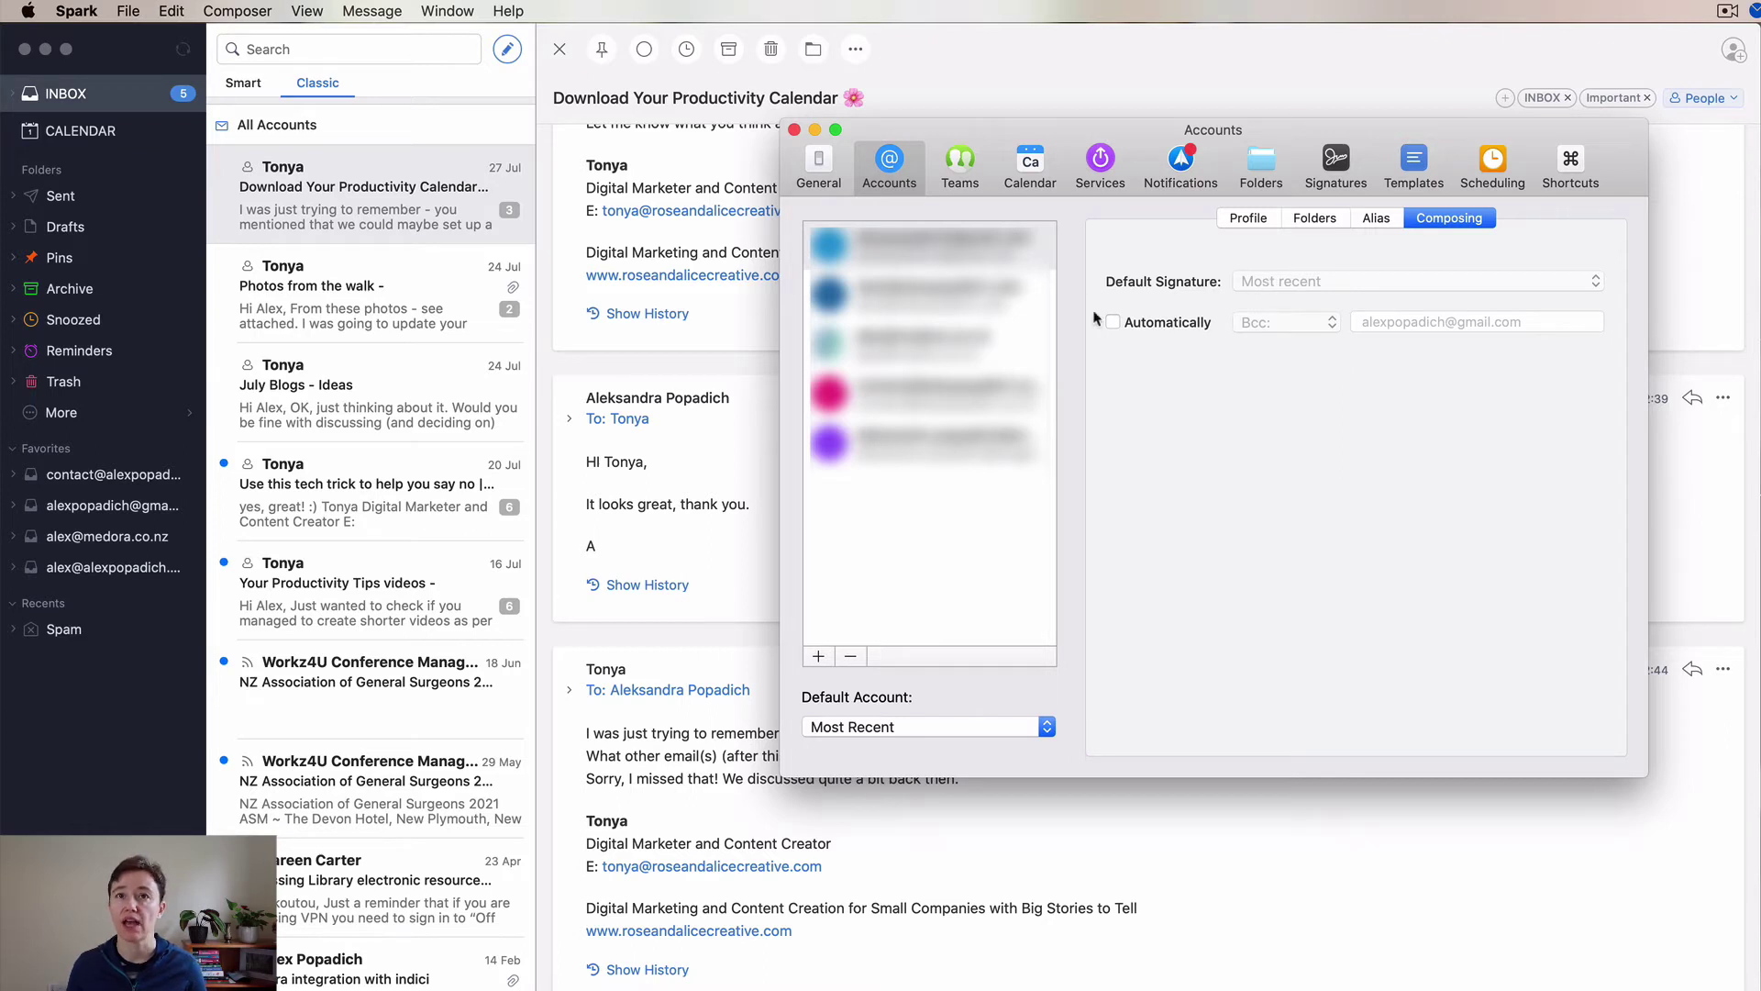
Set the second account's notifications to No Notifications, then go to Teams preferences
left_click(958, 292)
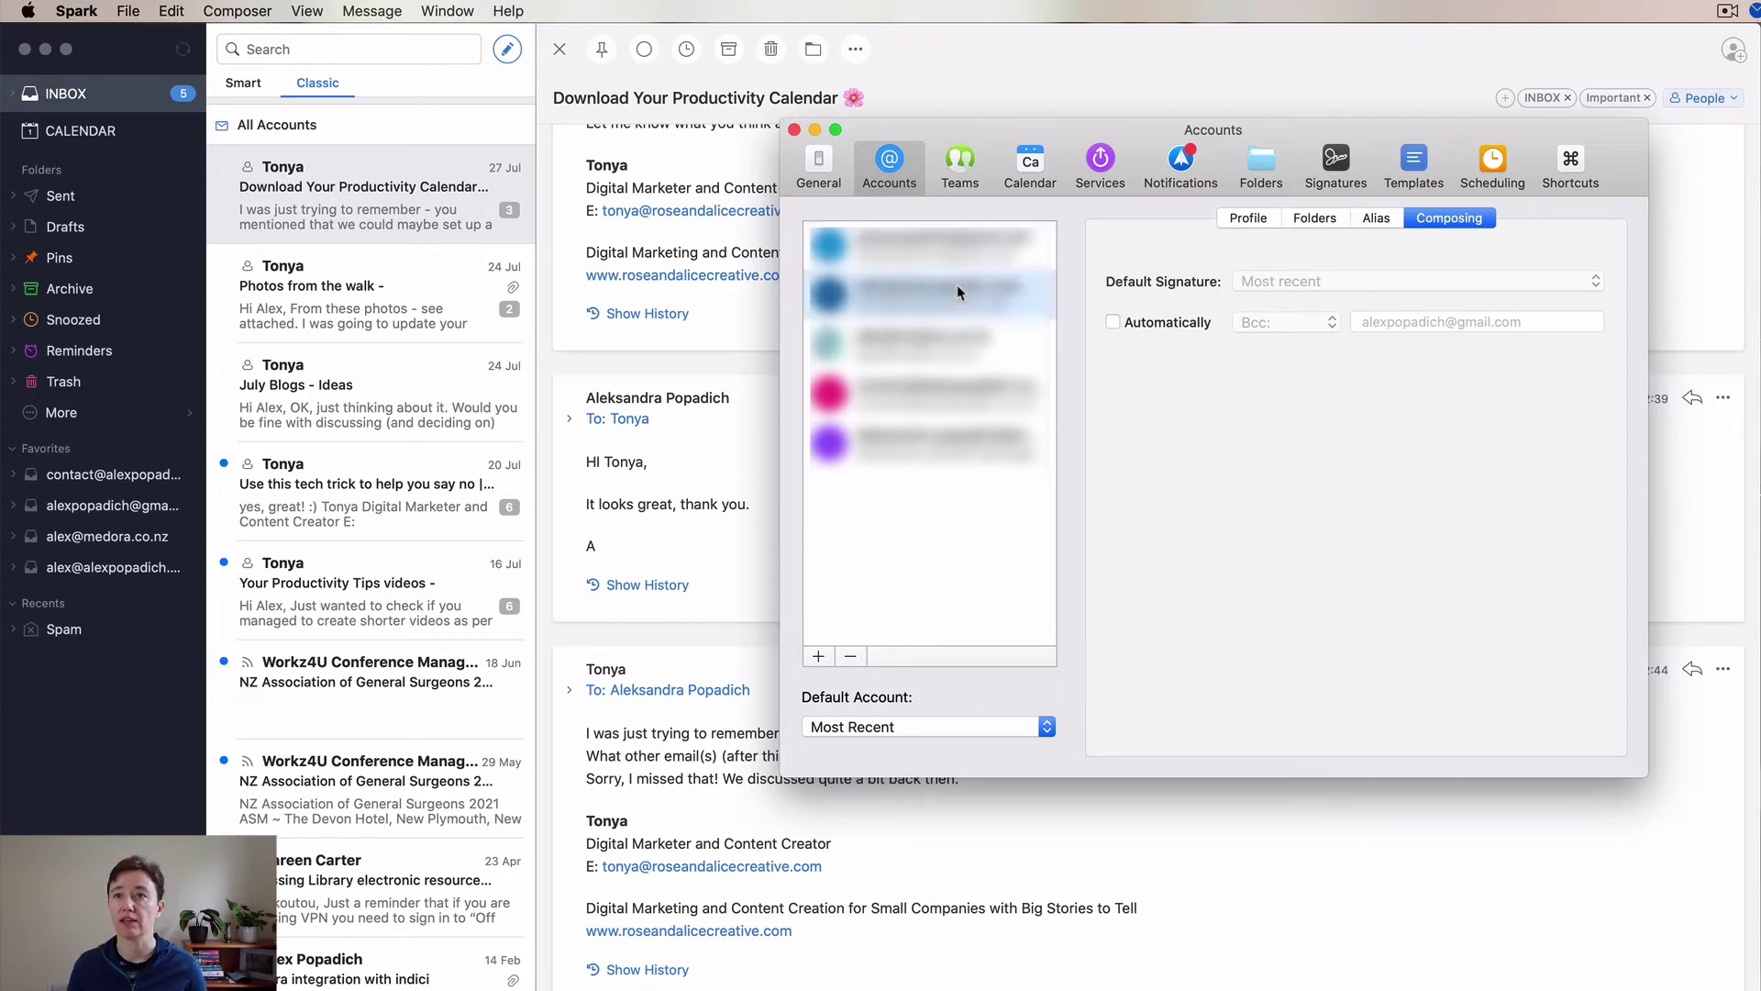
left_click(1248, 218)
left_click(1251, 510)
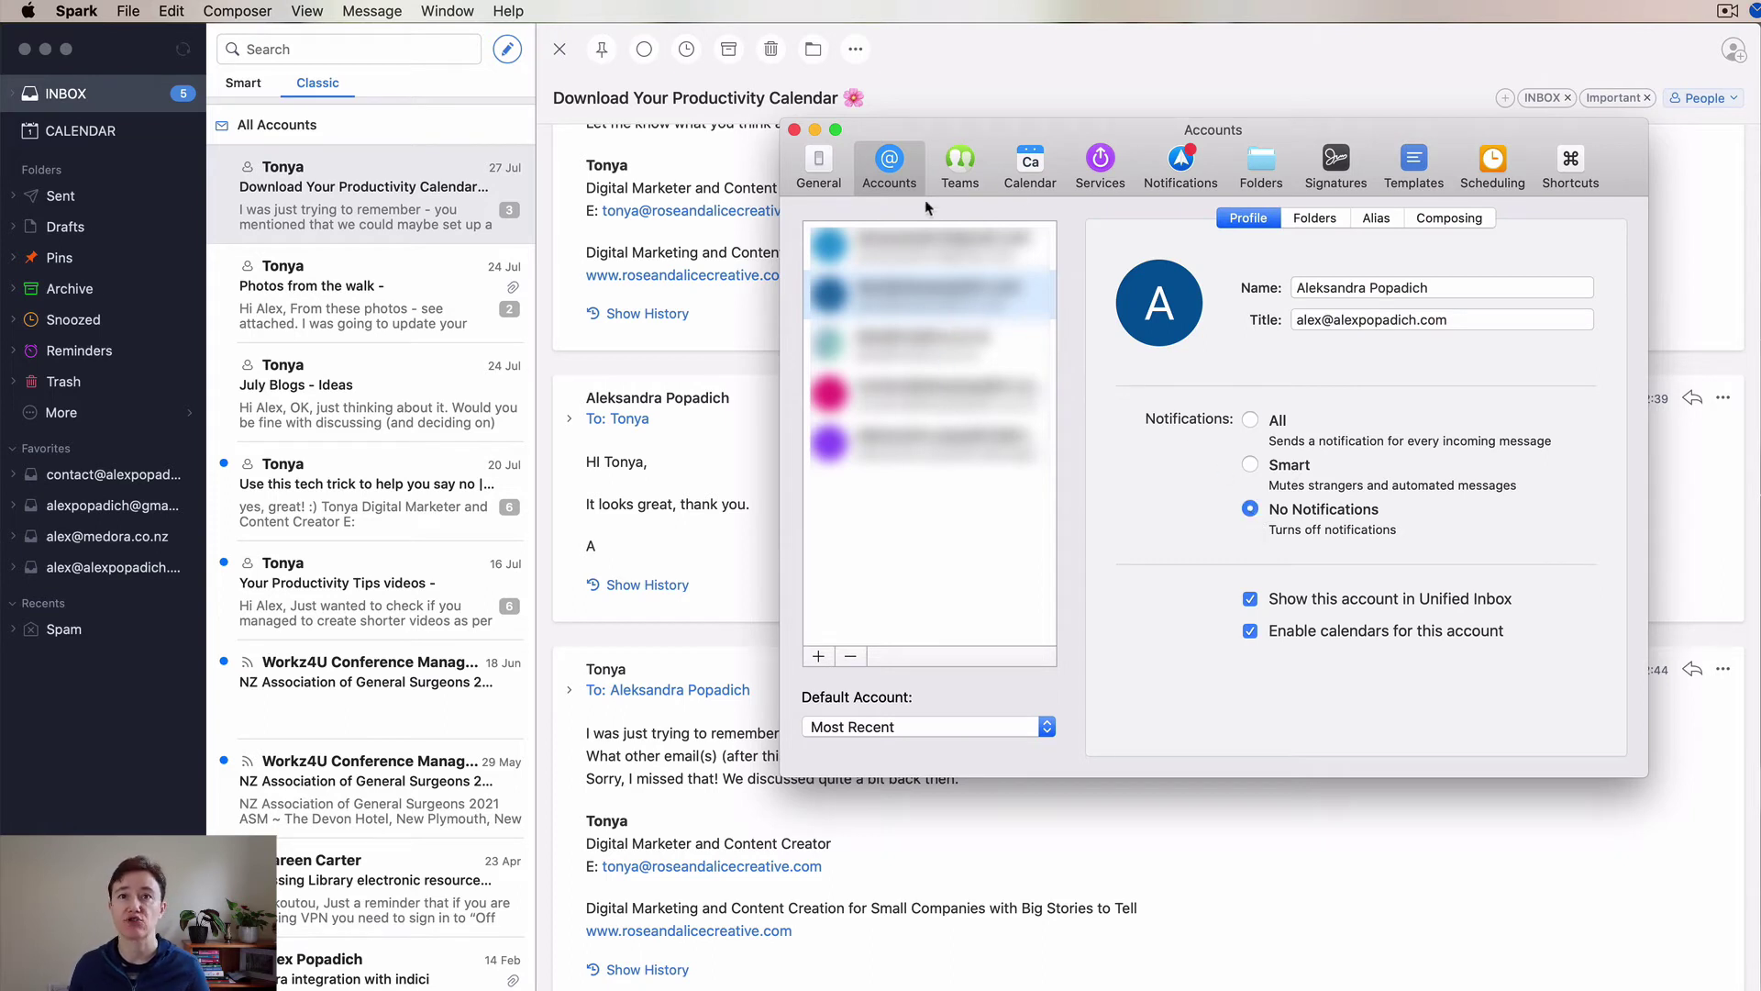
left_click(954, 180)
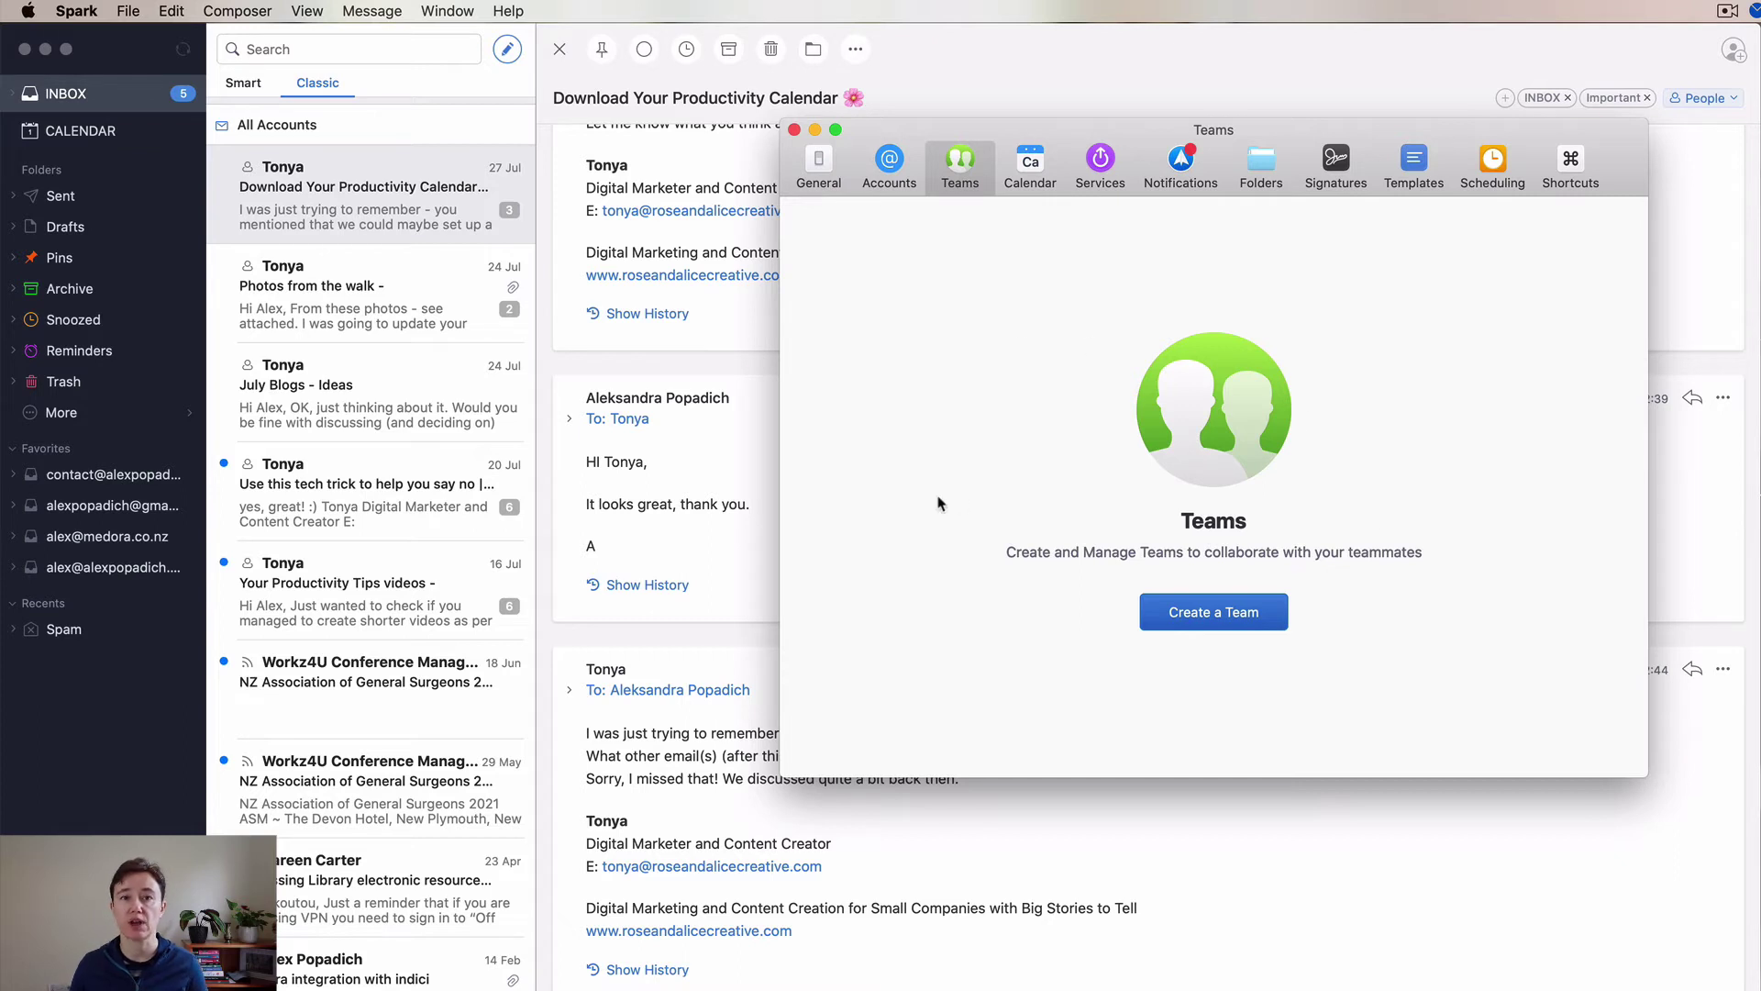
Browse the Calendar, Services, Notifications (including Comments) and Folders preference pages
left_click(1027, 163)
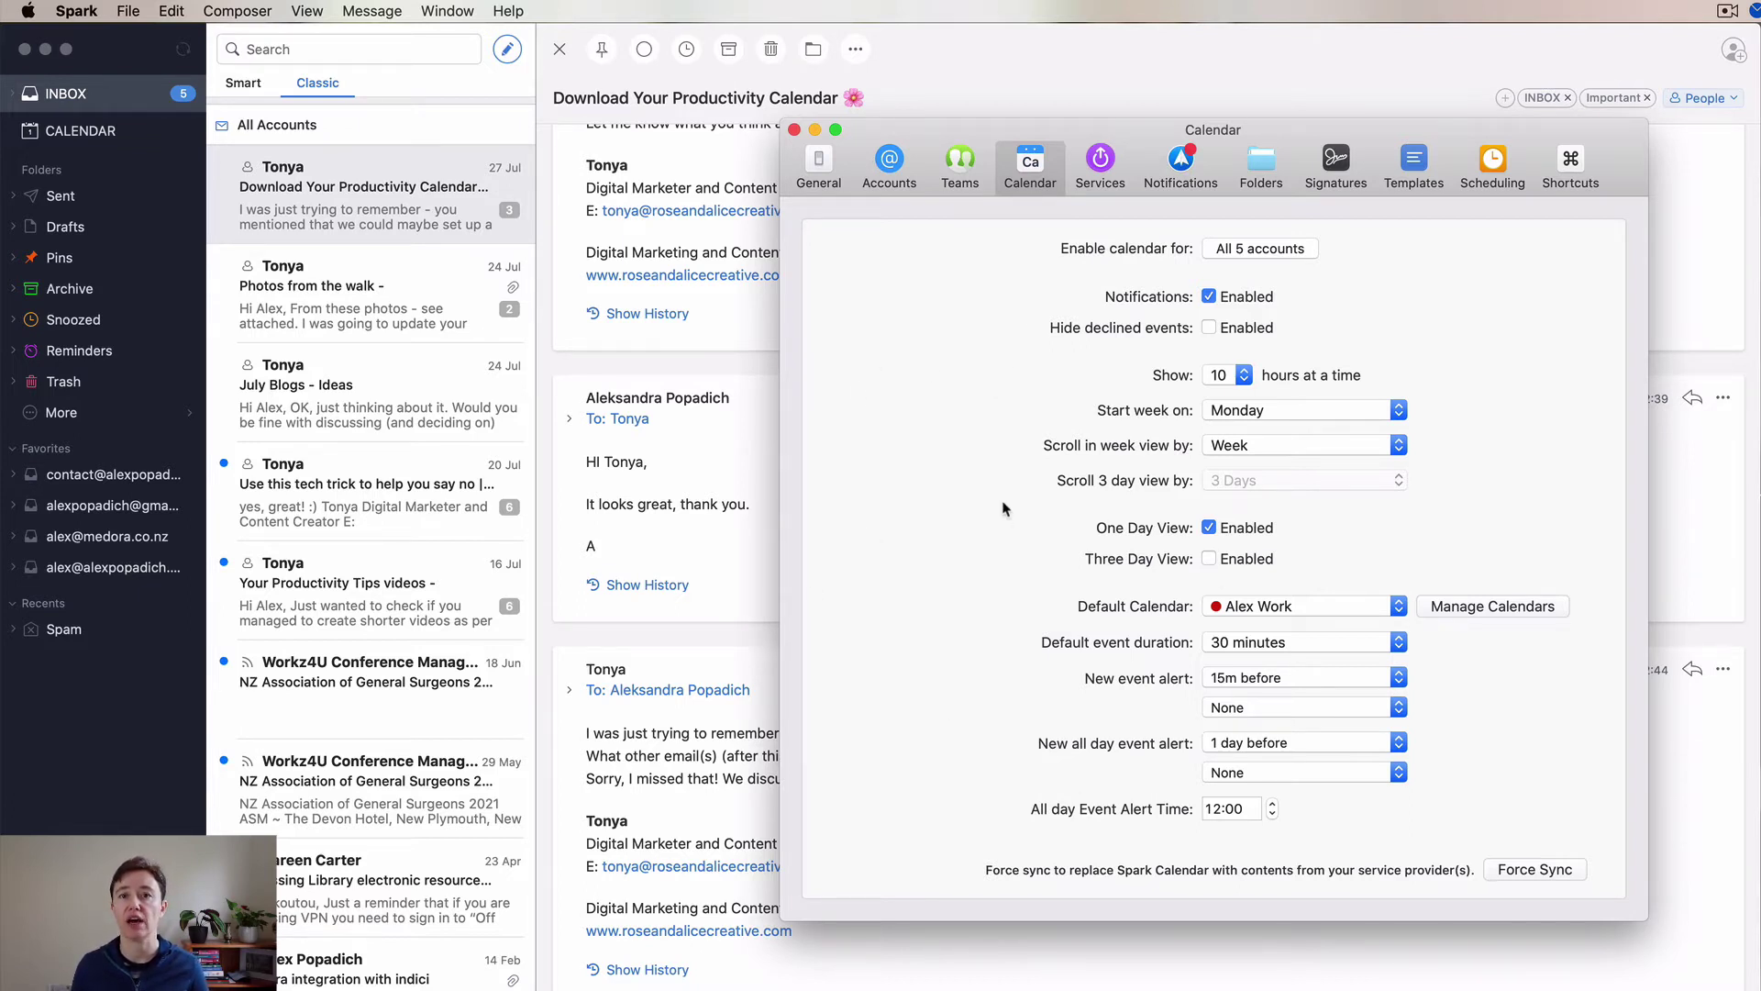
left_click(1103, 182)
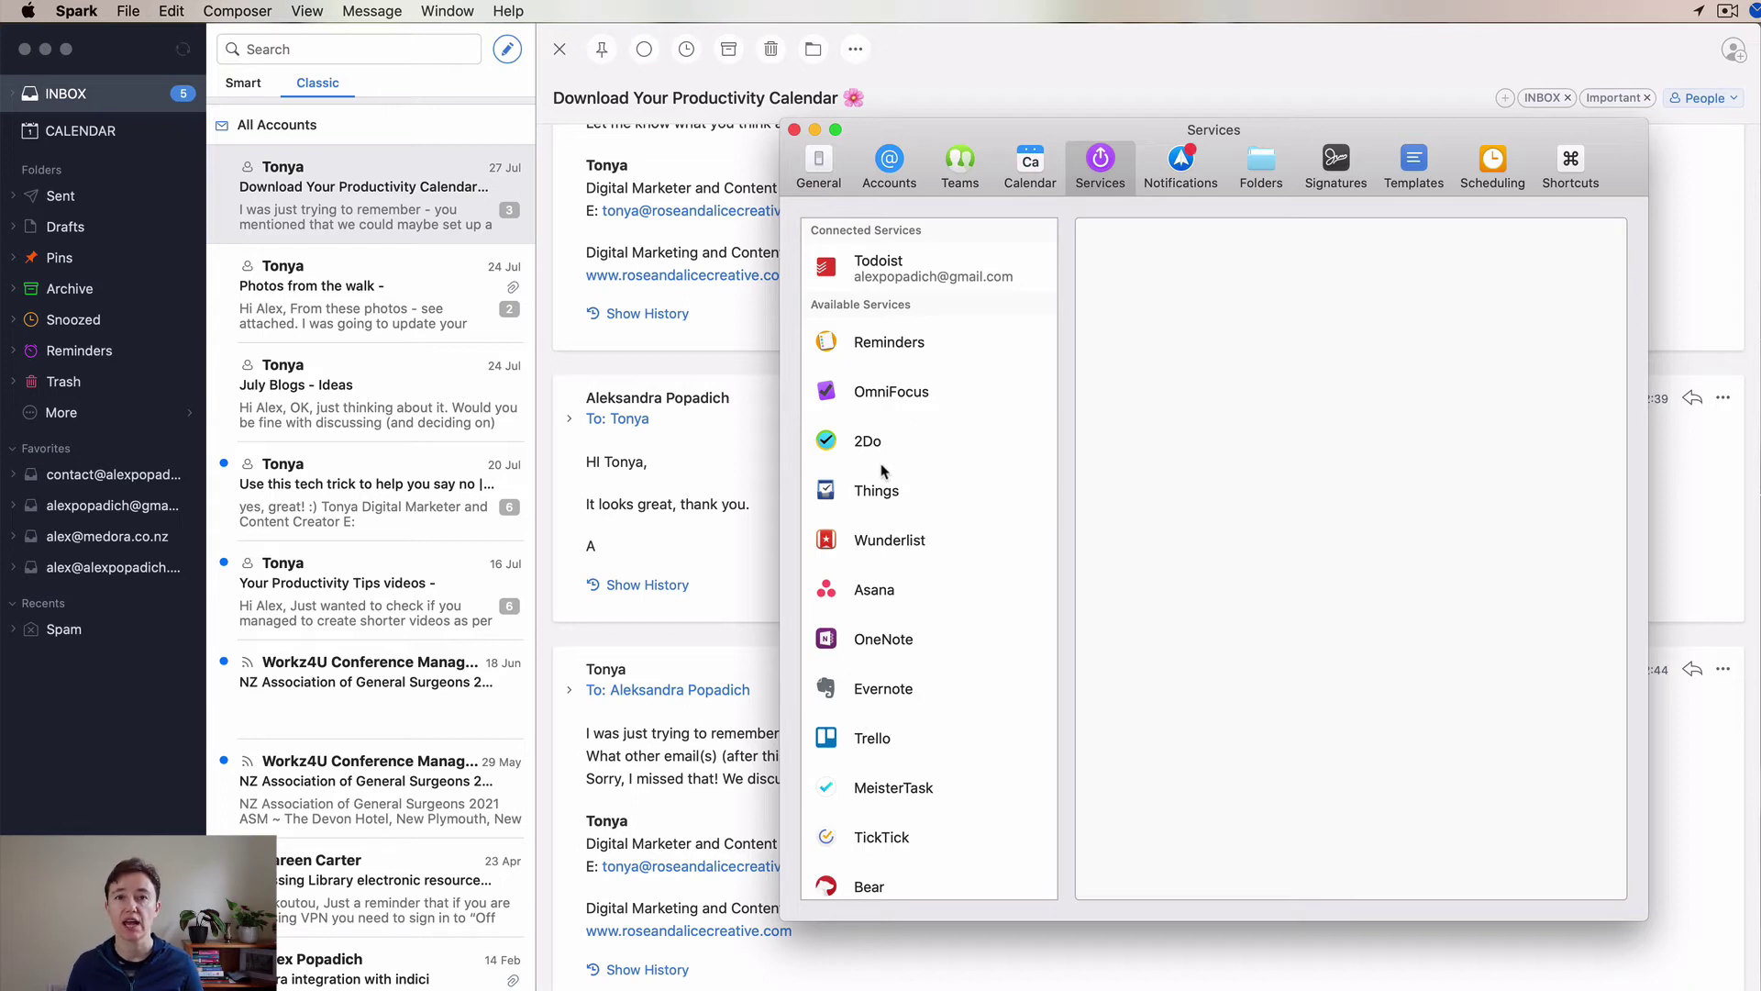
left_click(1186, 175)
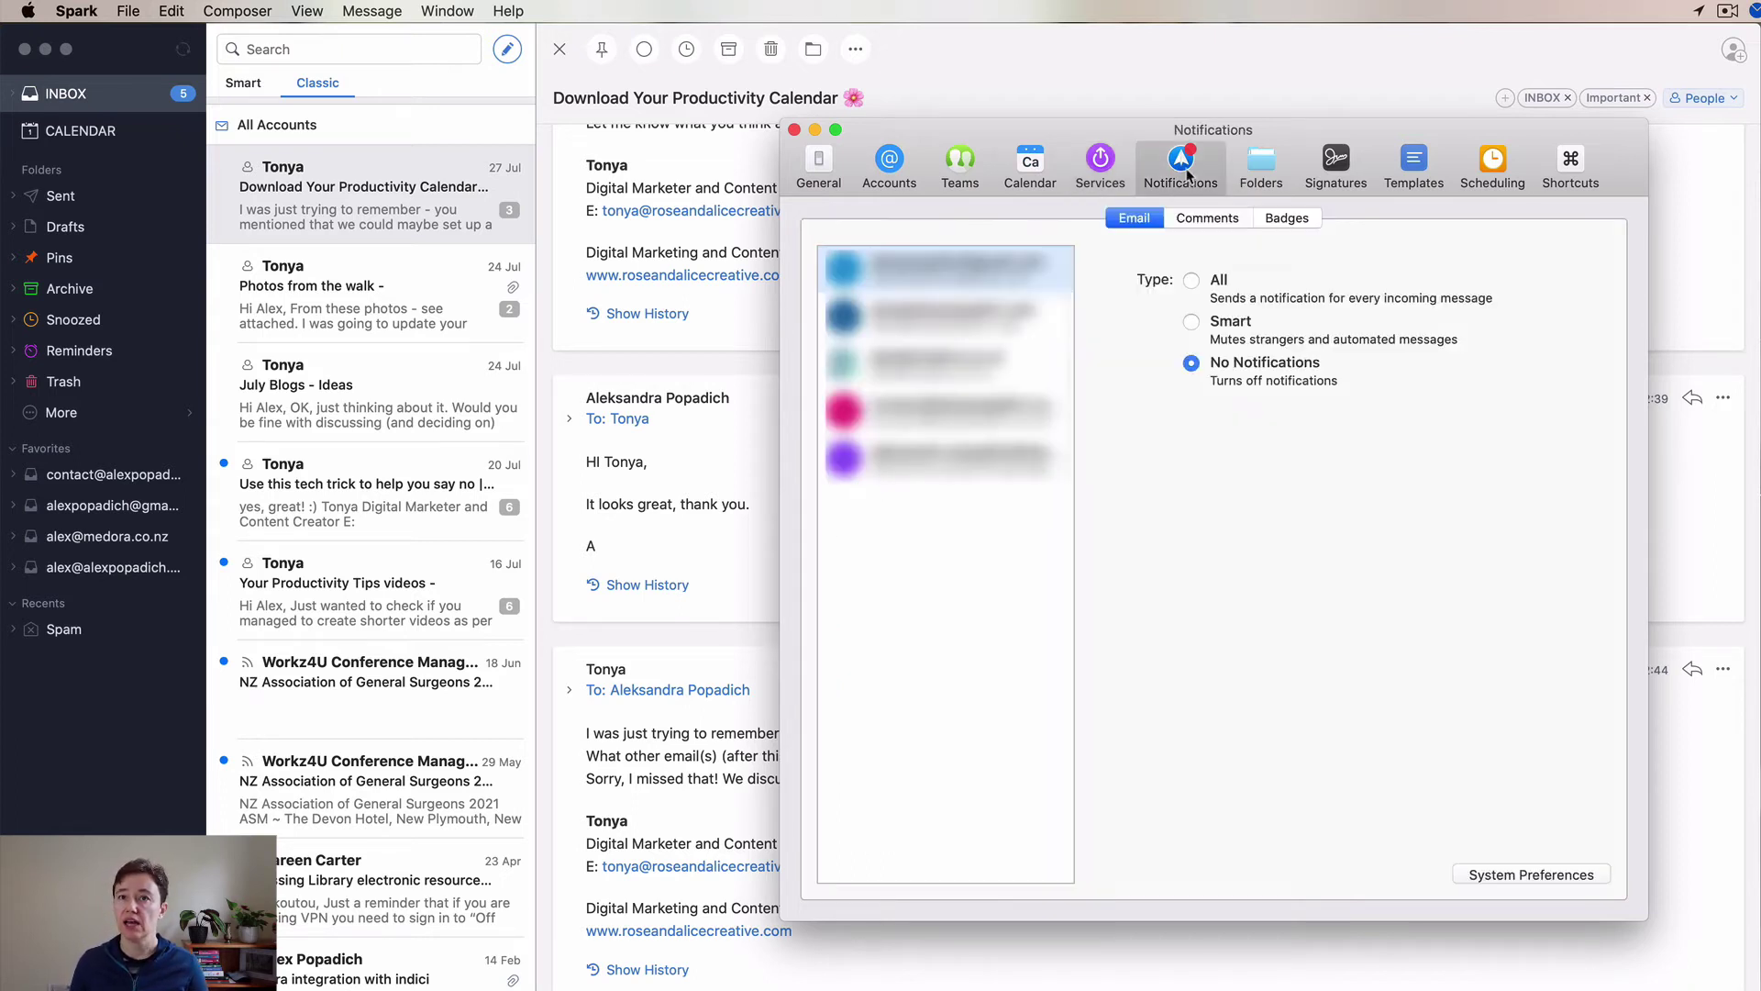
left_click(1184, 222)
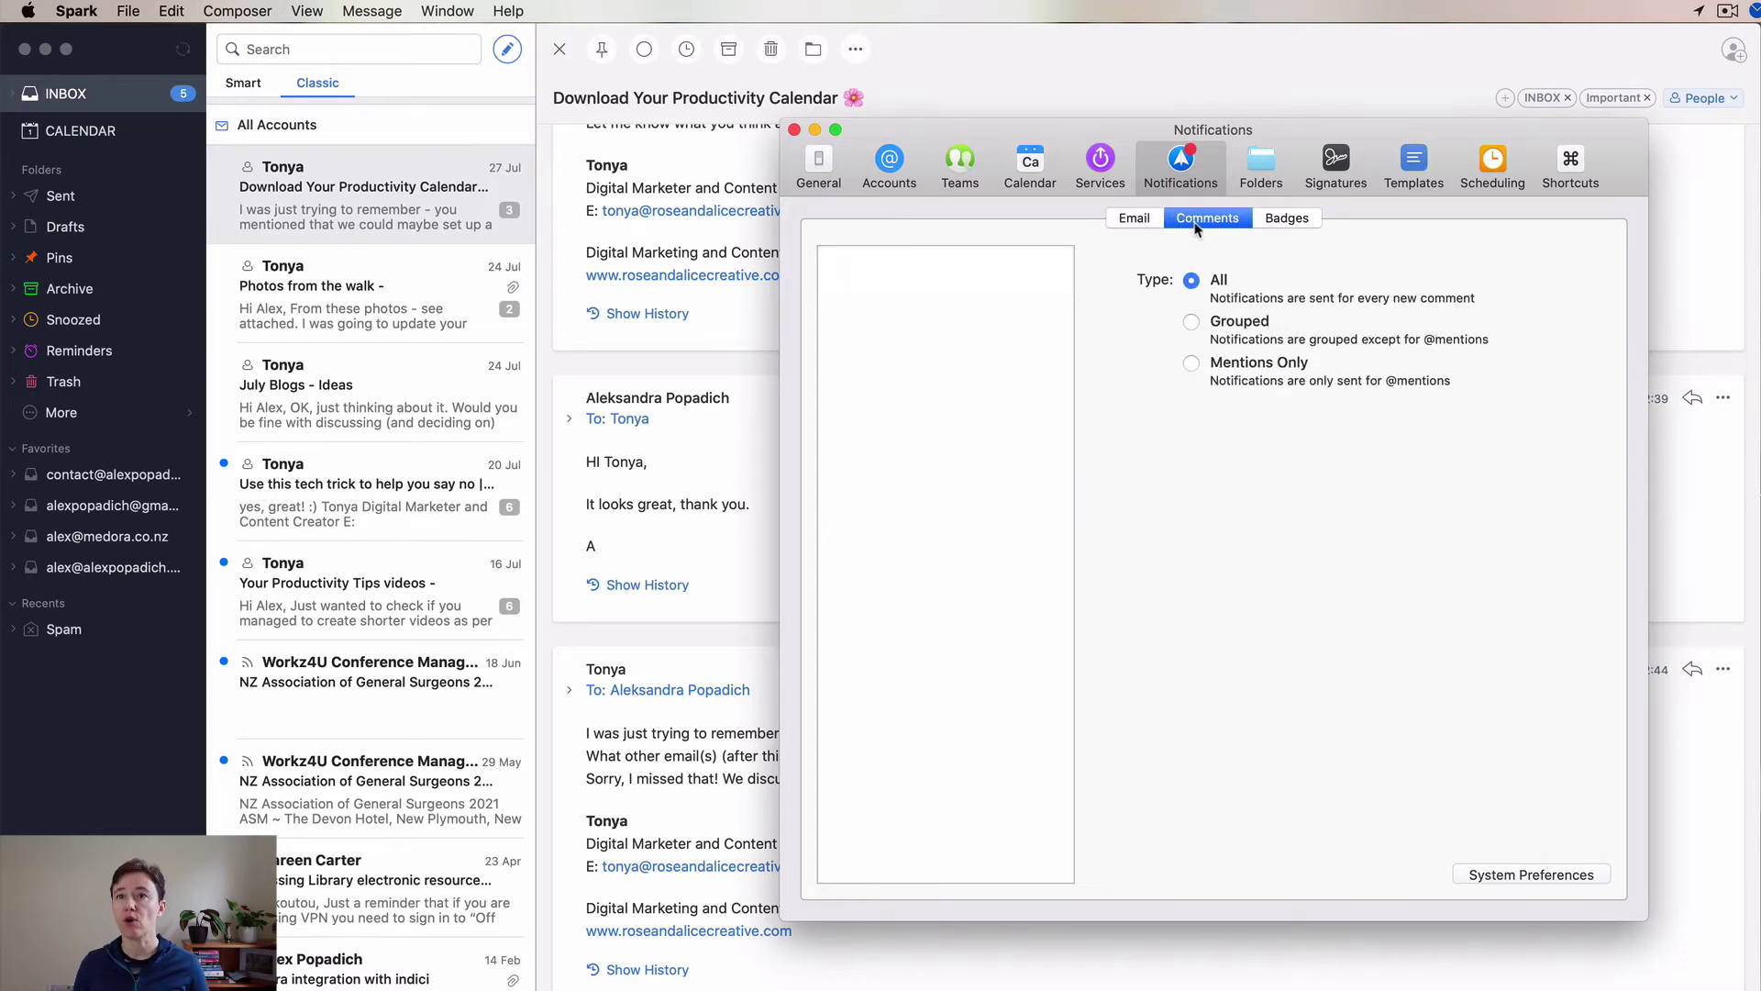
left_click(1261, 170)
scroll(1250, 502, "up", 2)
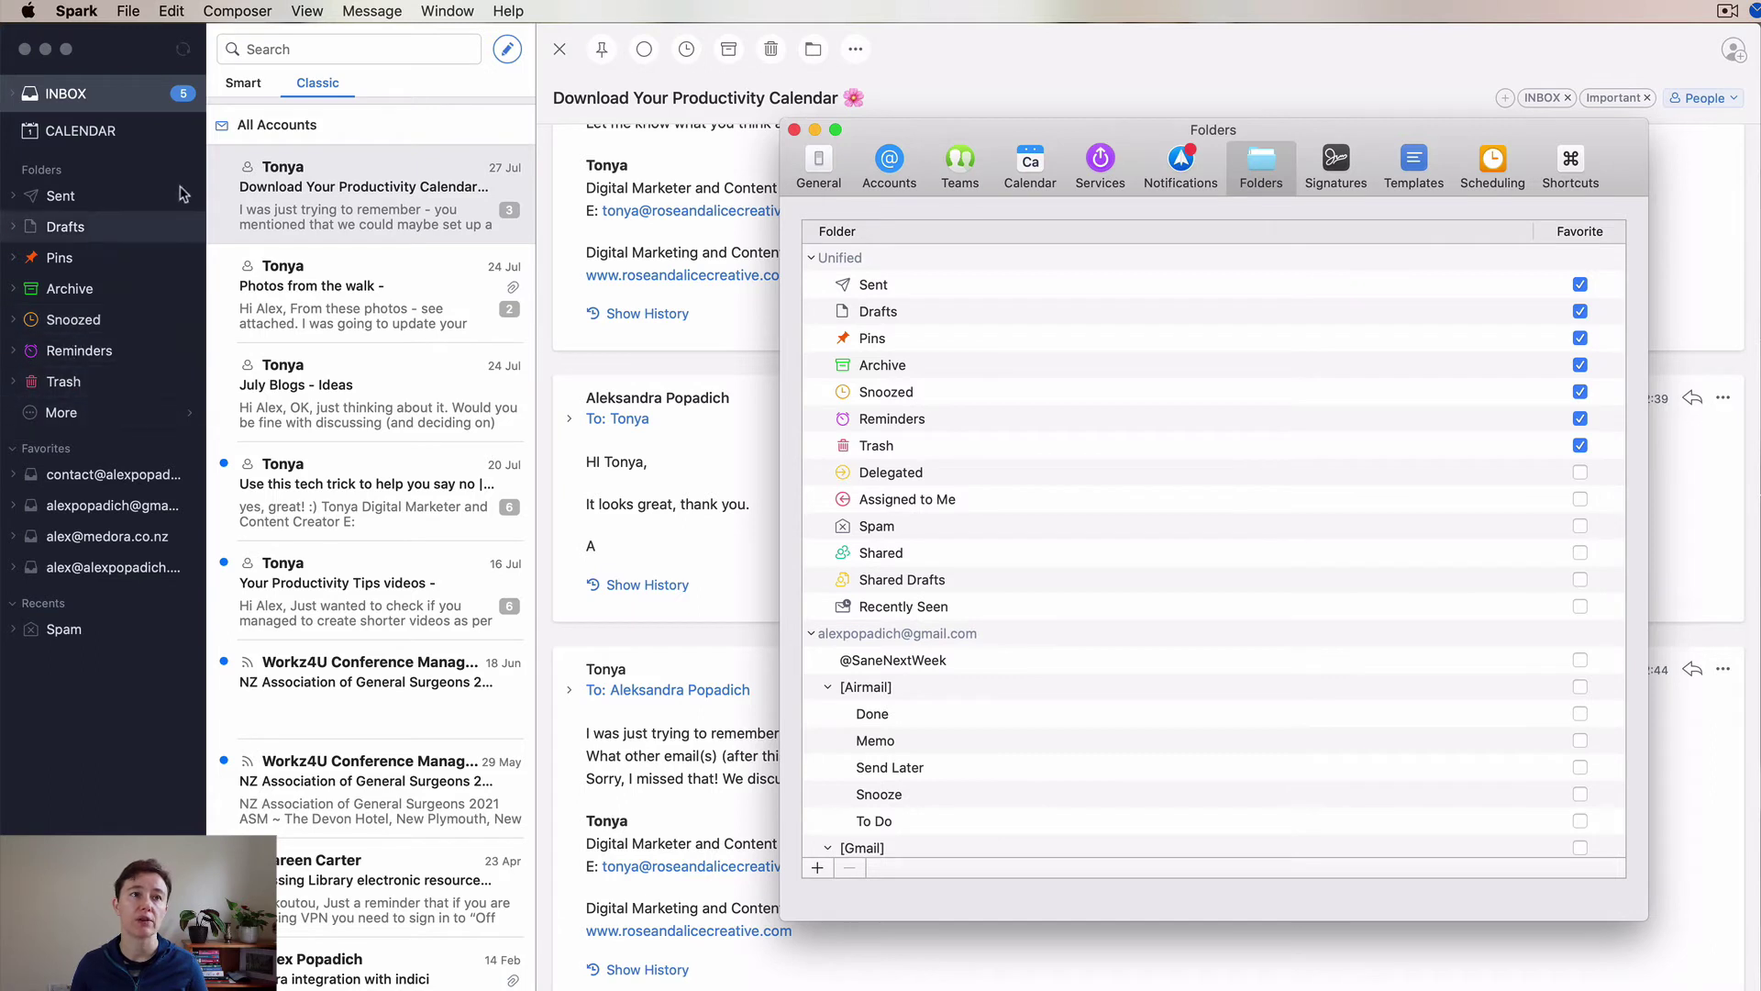
Toggle the Delegated folder favourite on and back off, then view the Signatures preferences
left_click(1580, 473)
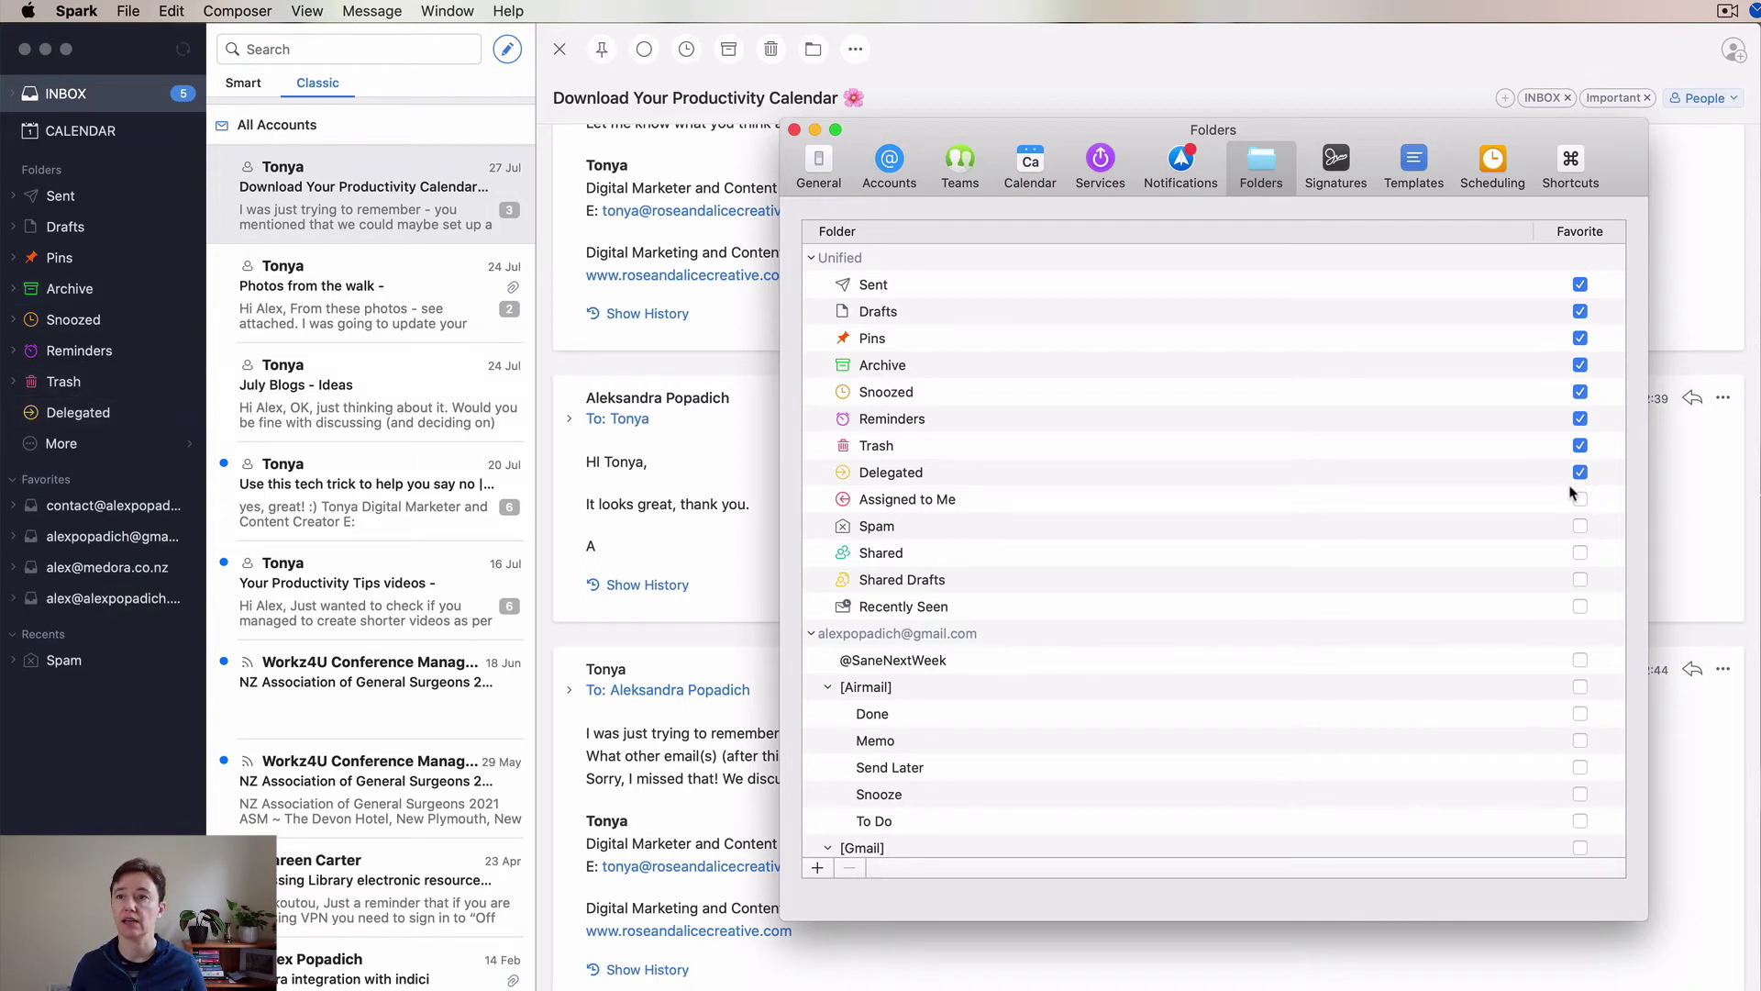
left_click(1580, 473)
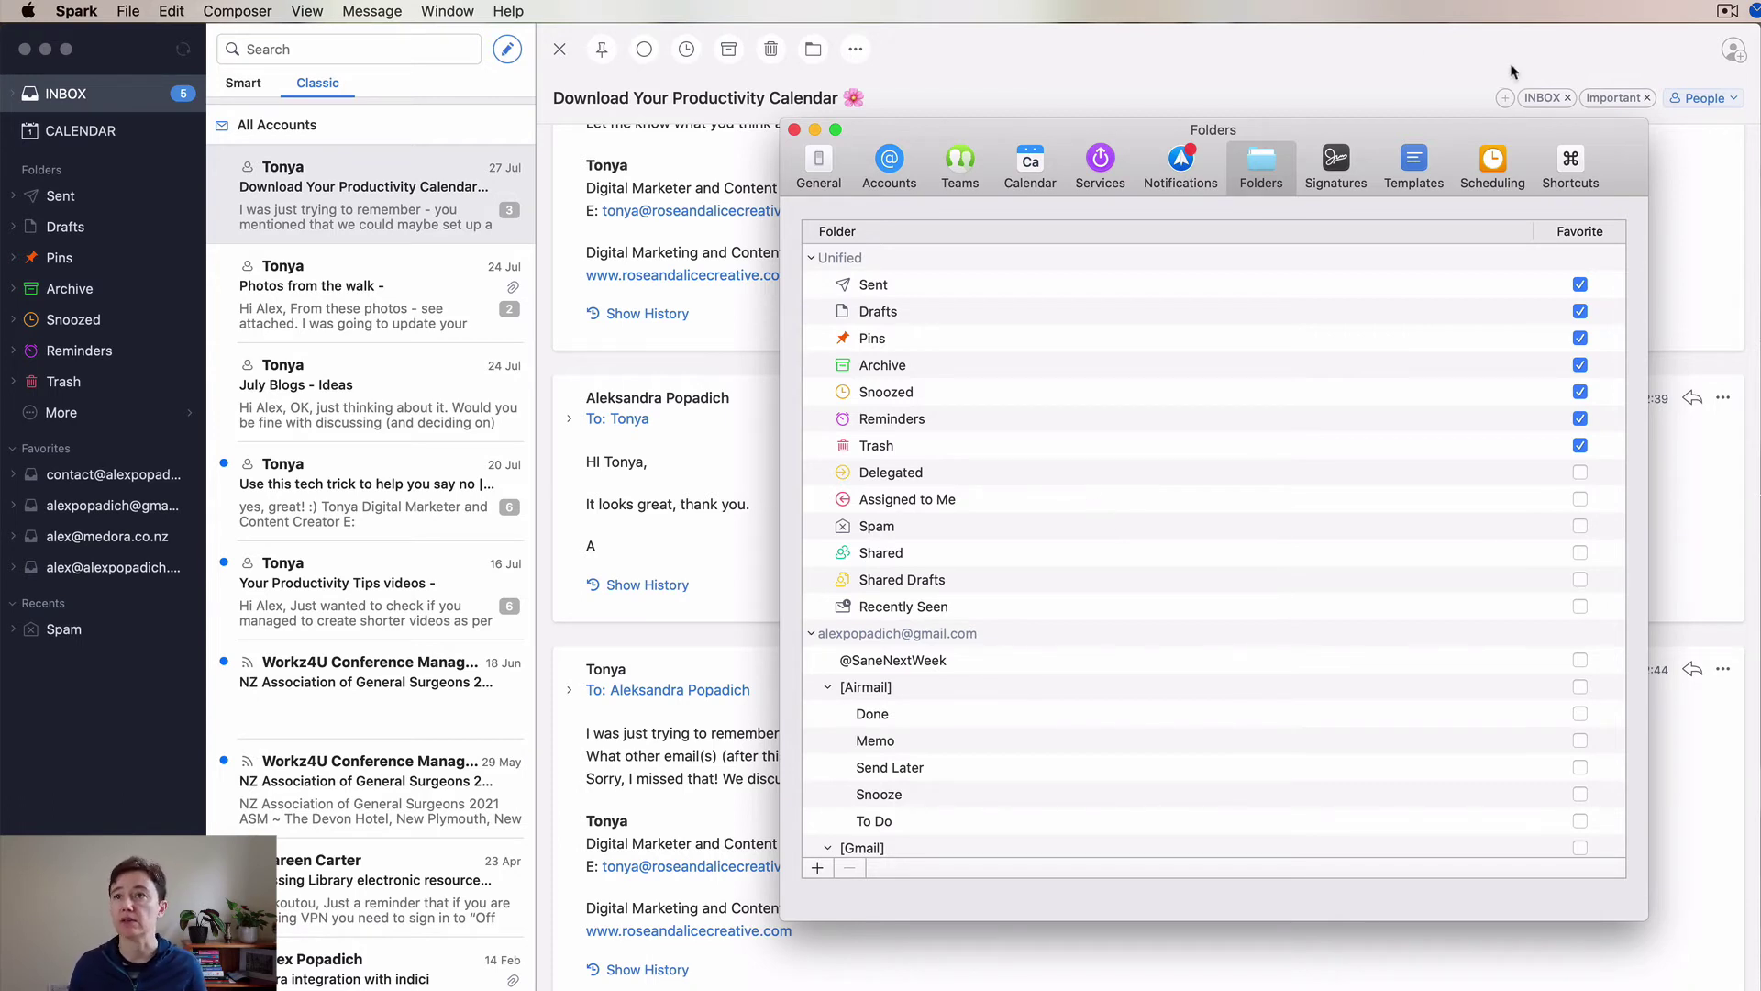
left_click(1340, 161)
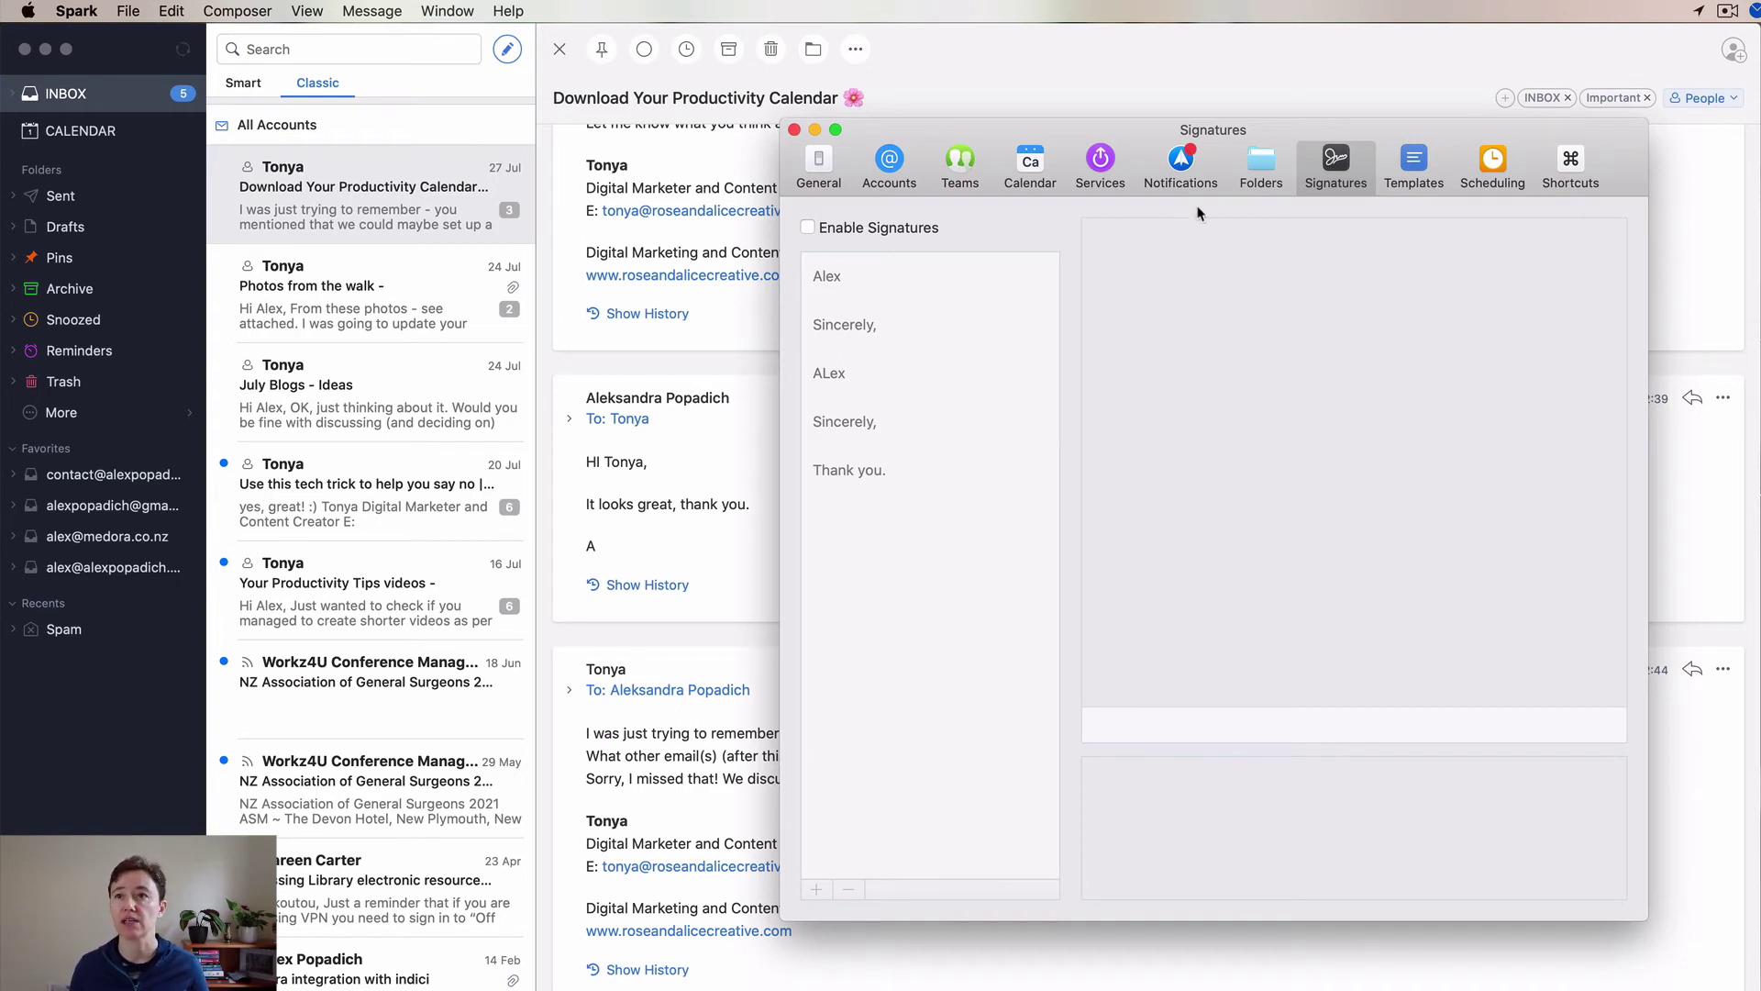
View the Templates preferences, then the Scheduling preferences
left_click(1414, 187)
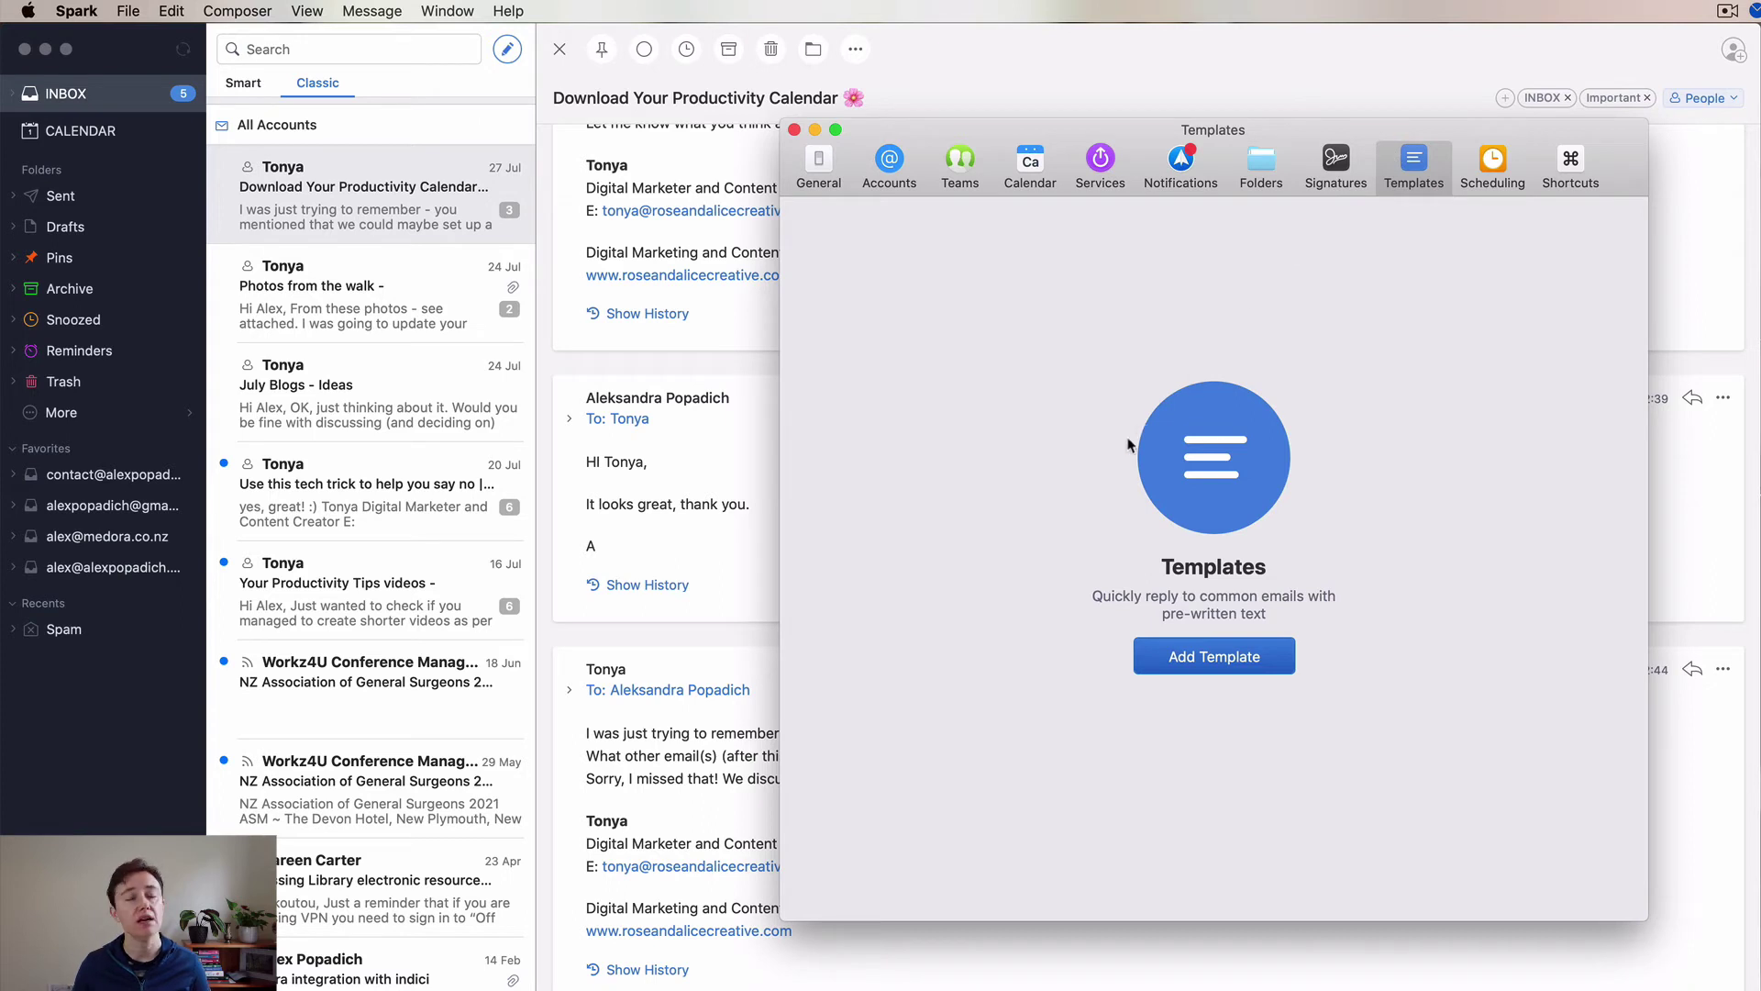
left_click(1505, 174)
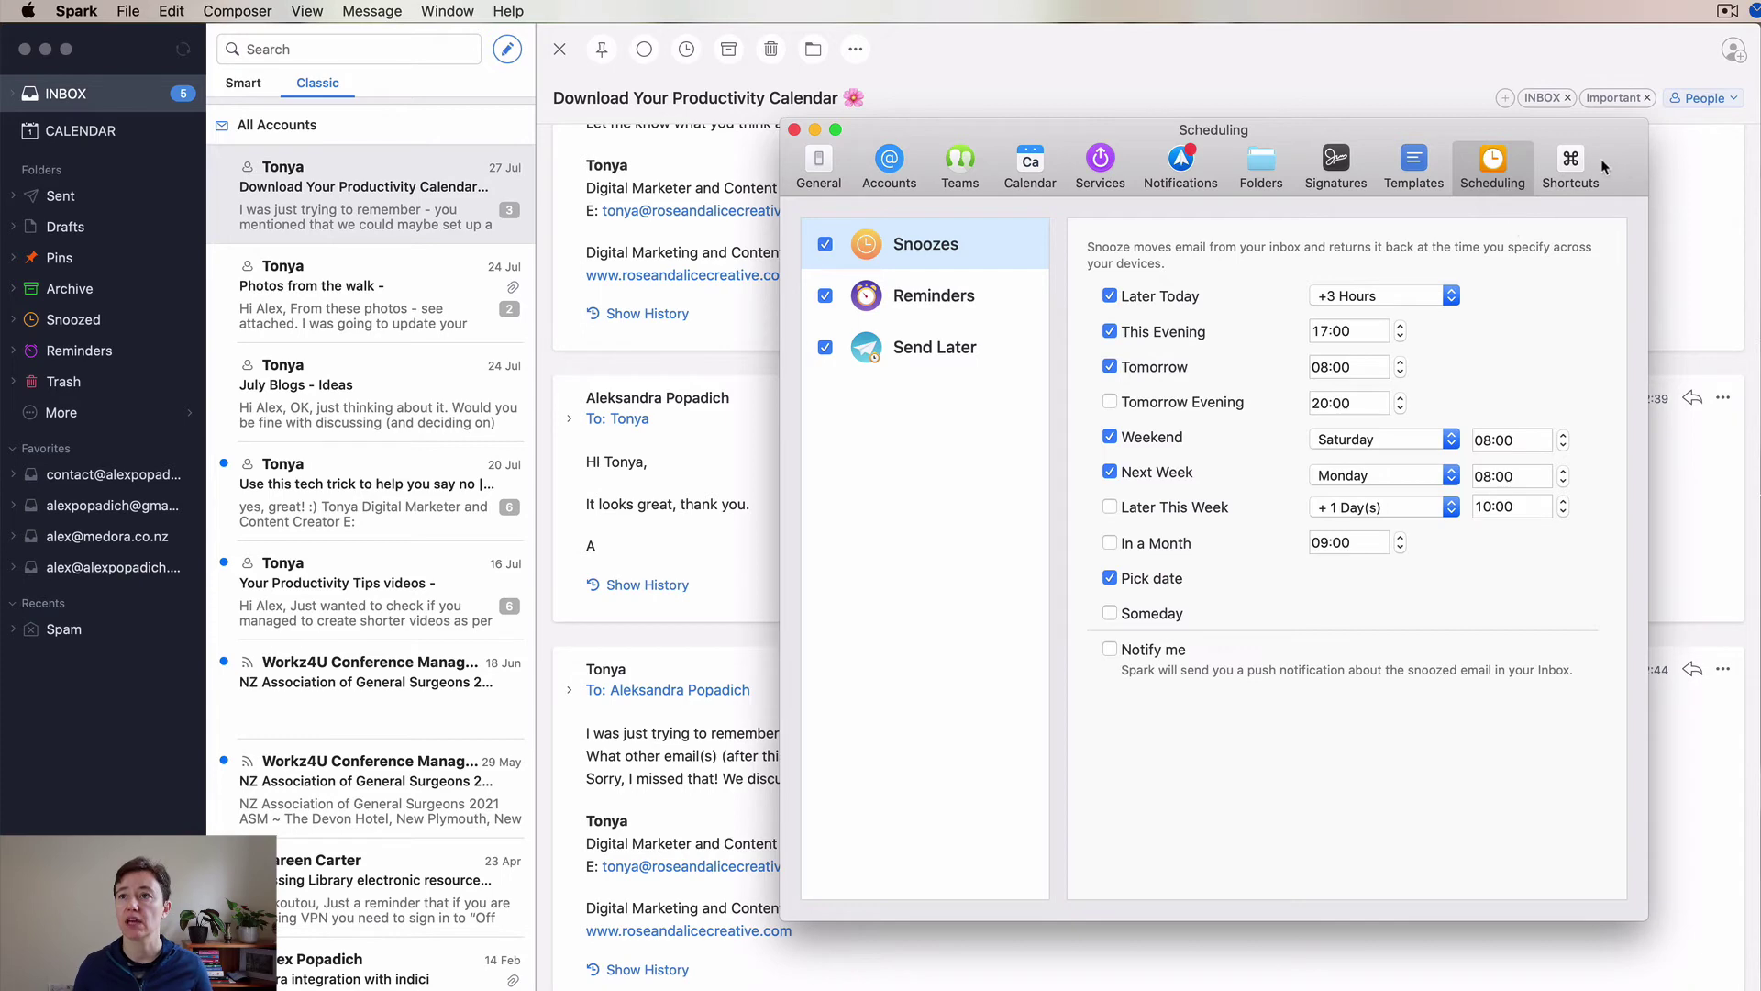
View the Shortcuts preferences, then close Preferences and return to sparkmailapp.com in Brave
left_click(1570, 161)
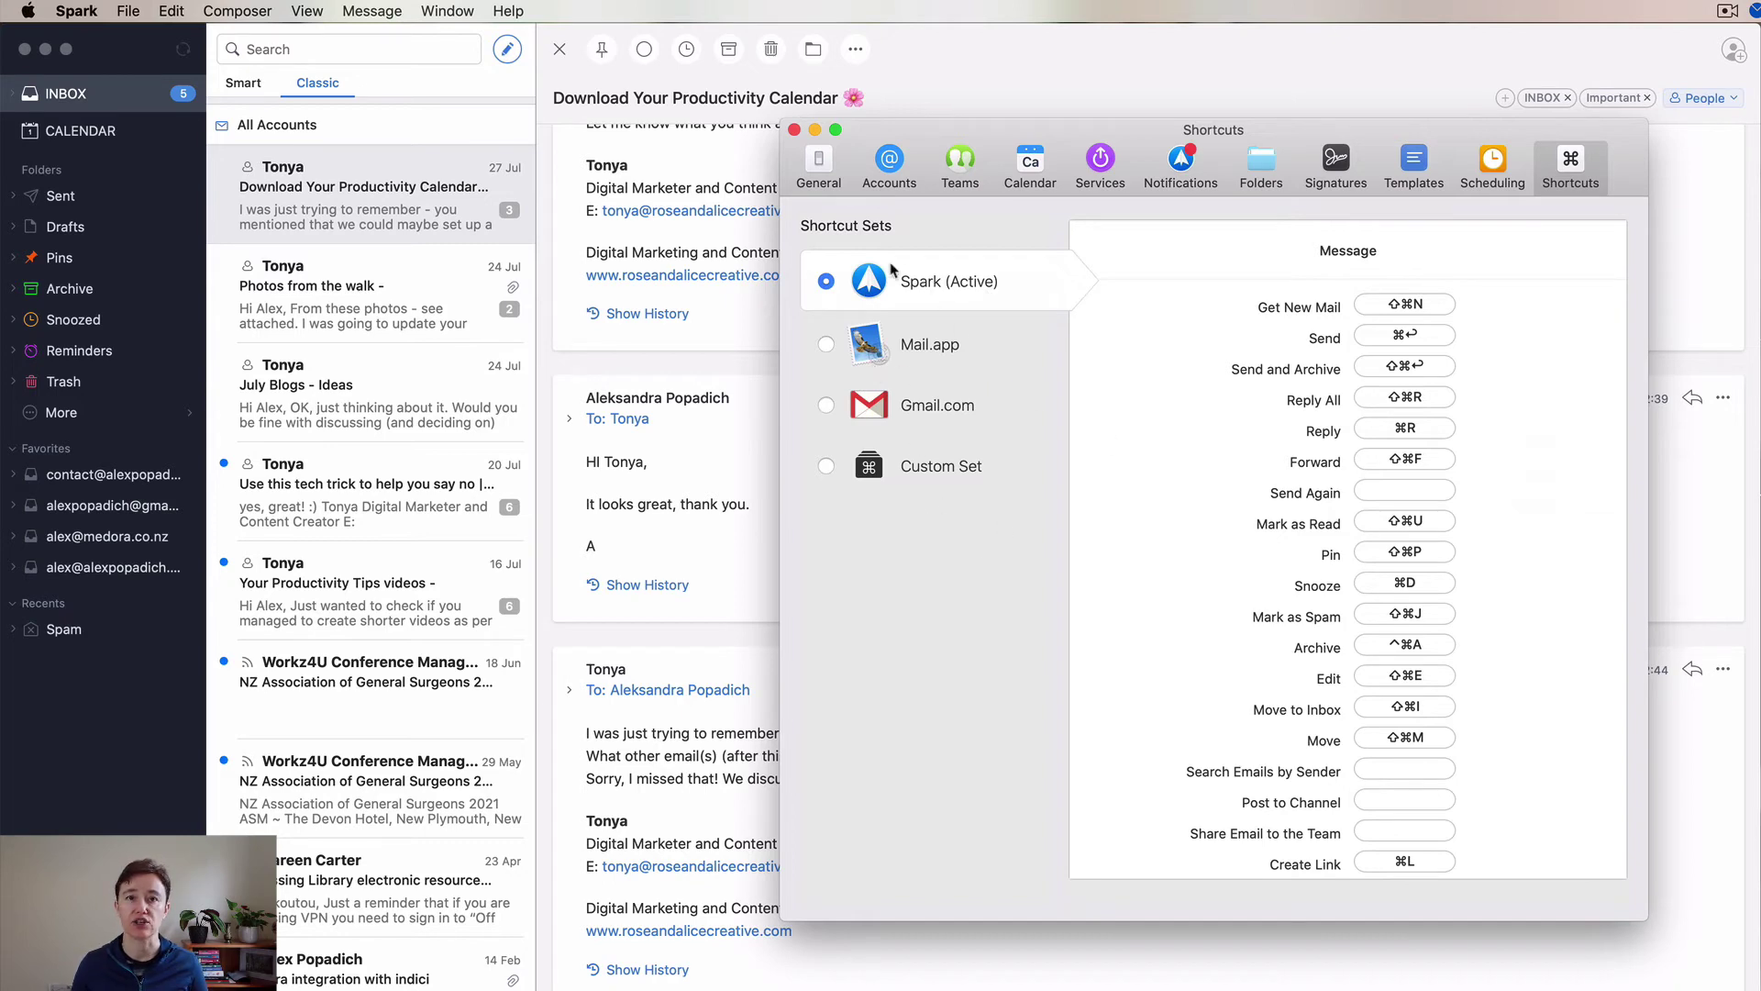
left_click(795, 130)
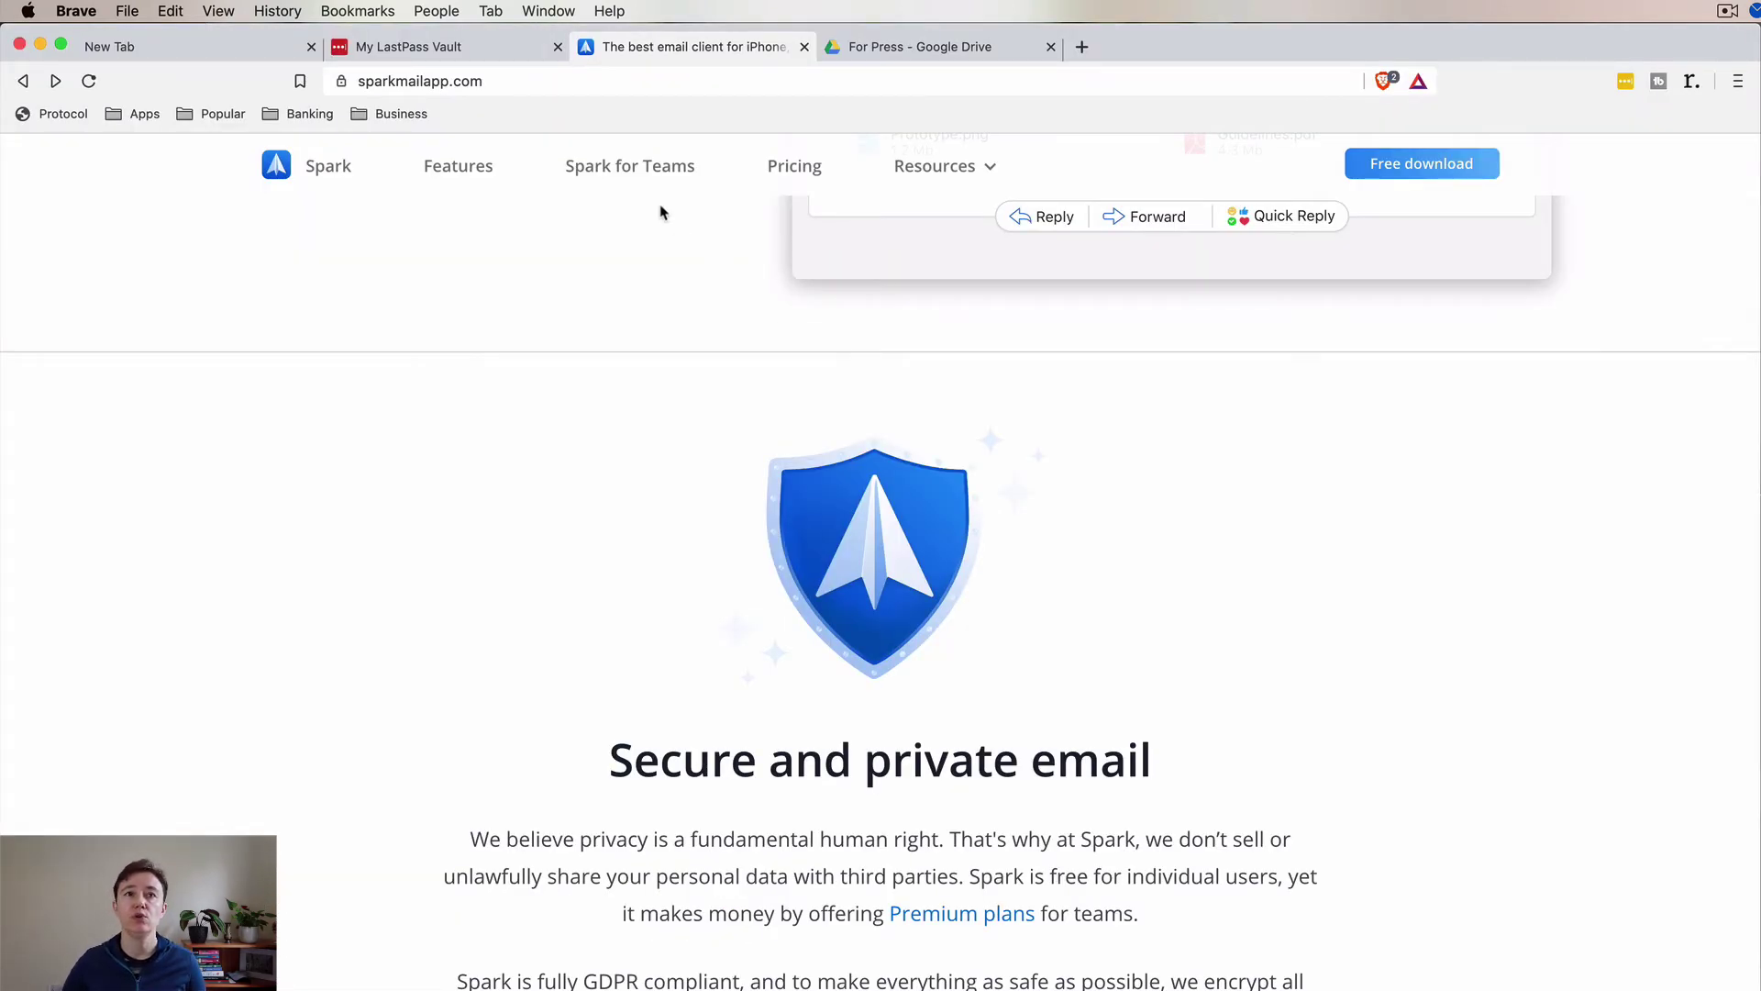
Open the Spark for Teams page and scroll down to its team collaboration promo video
left_click(660, 174)
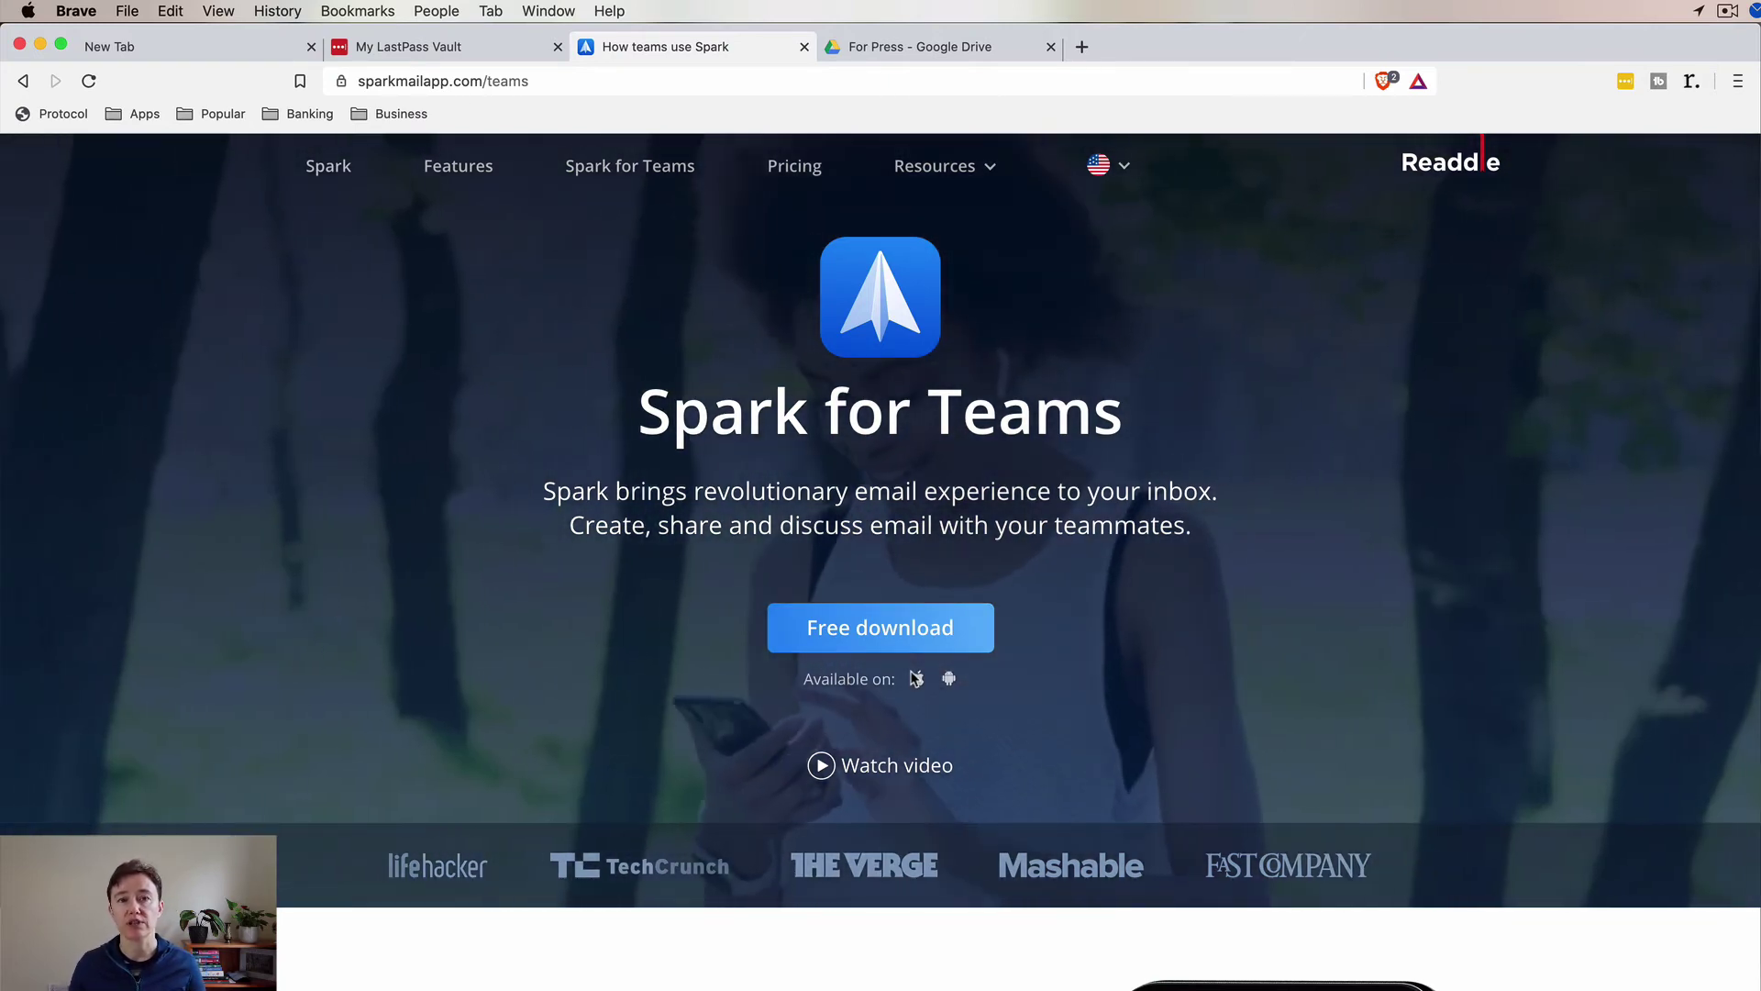
scroll(971, 616, "down", 7)
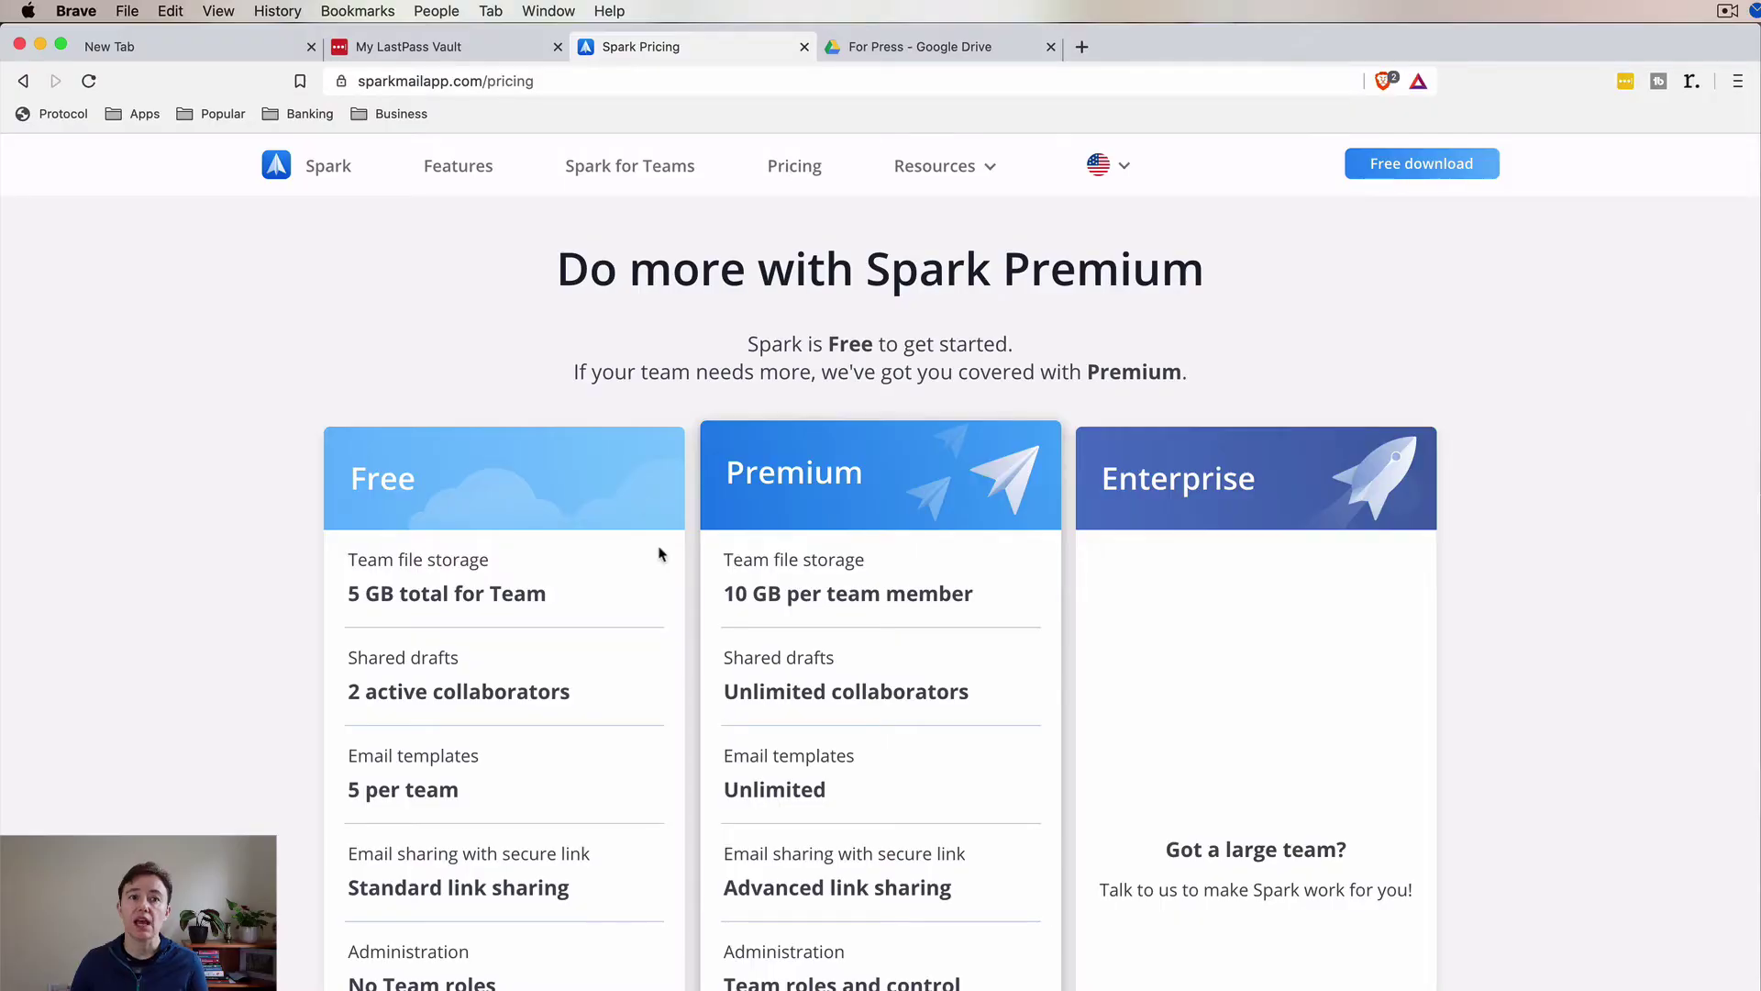
Scroll the Spark for Teams page down and back up around the promo video
scroll(616, 455, "down", 2)
scroll(616, 459, "up", 1)
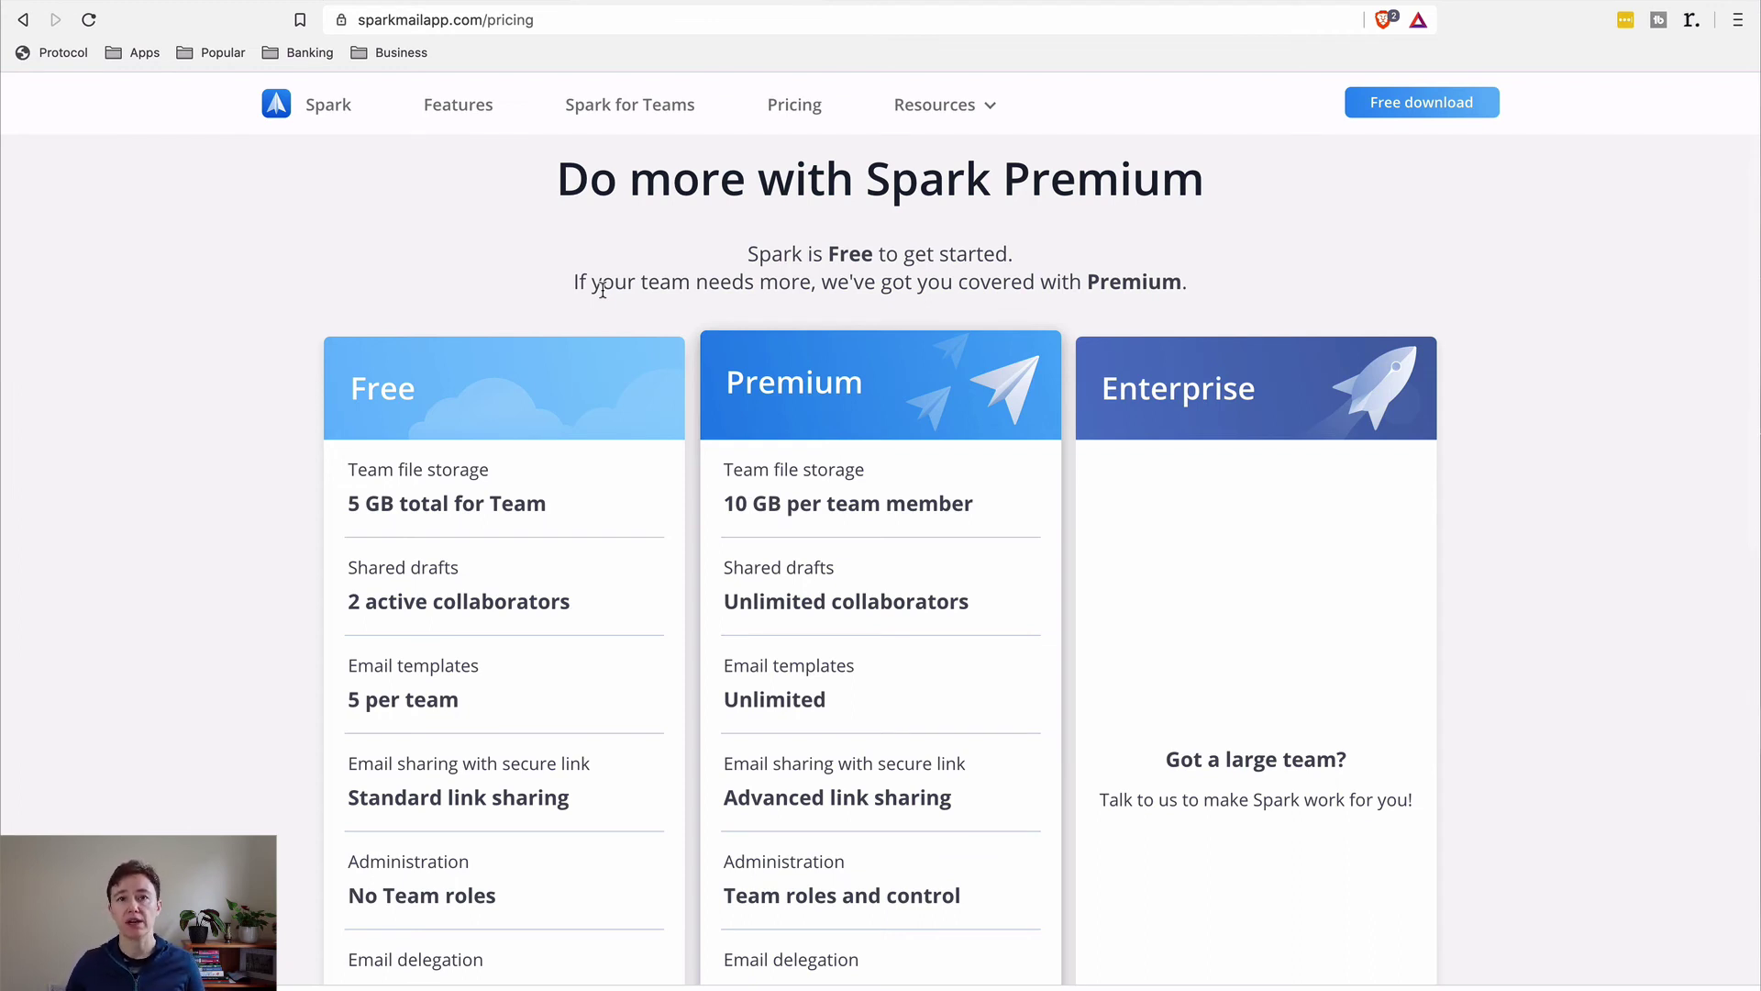
scroll(939, 550, "down", 5)
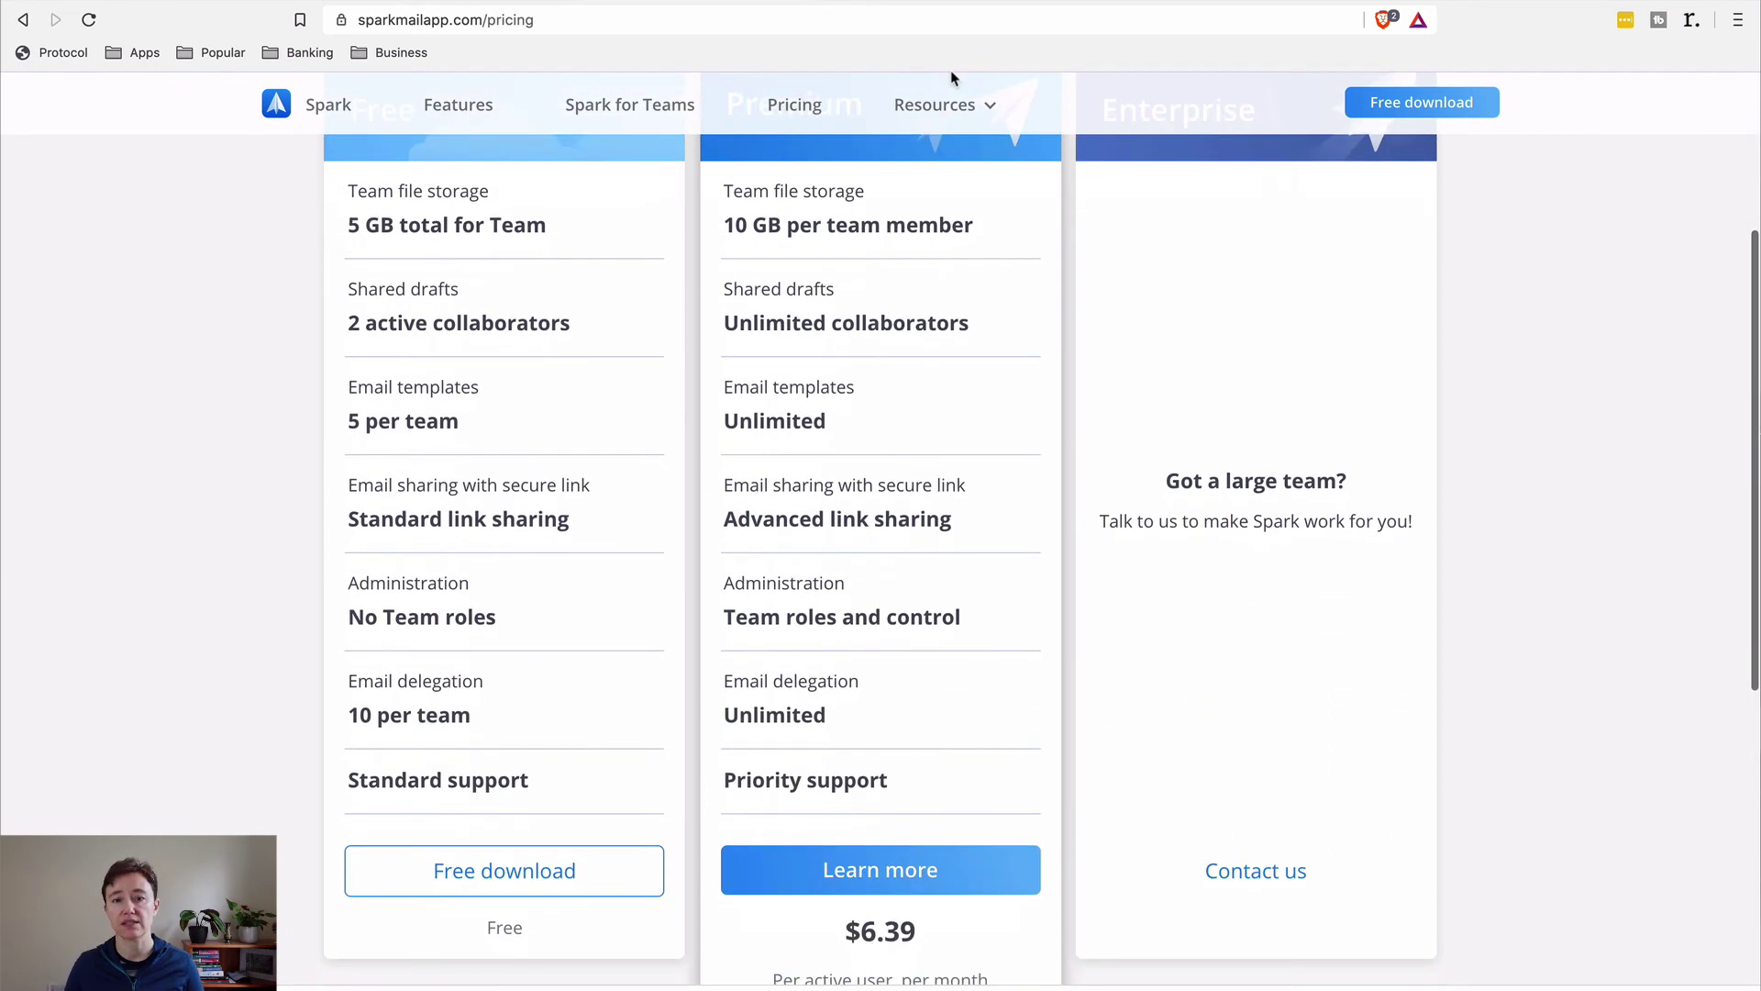
scroll(865, 921, "down", 2)
scroll(865, 921, "down", 2)
scroll(888, 807, "up", 2)
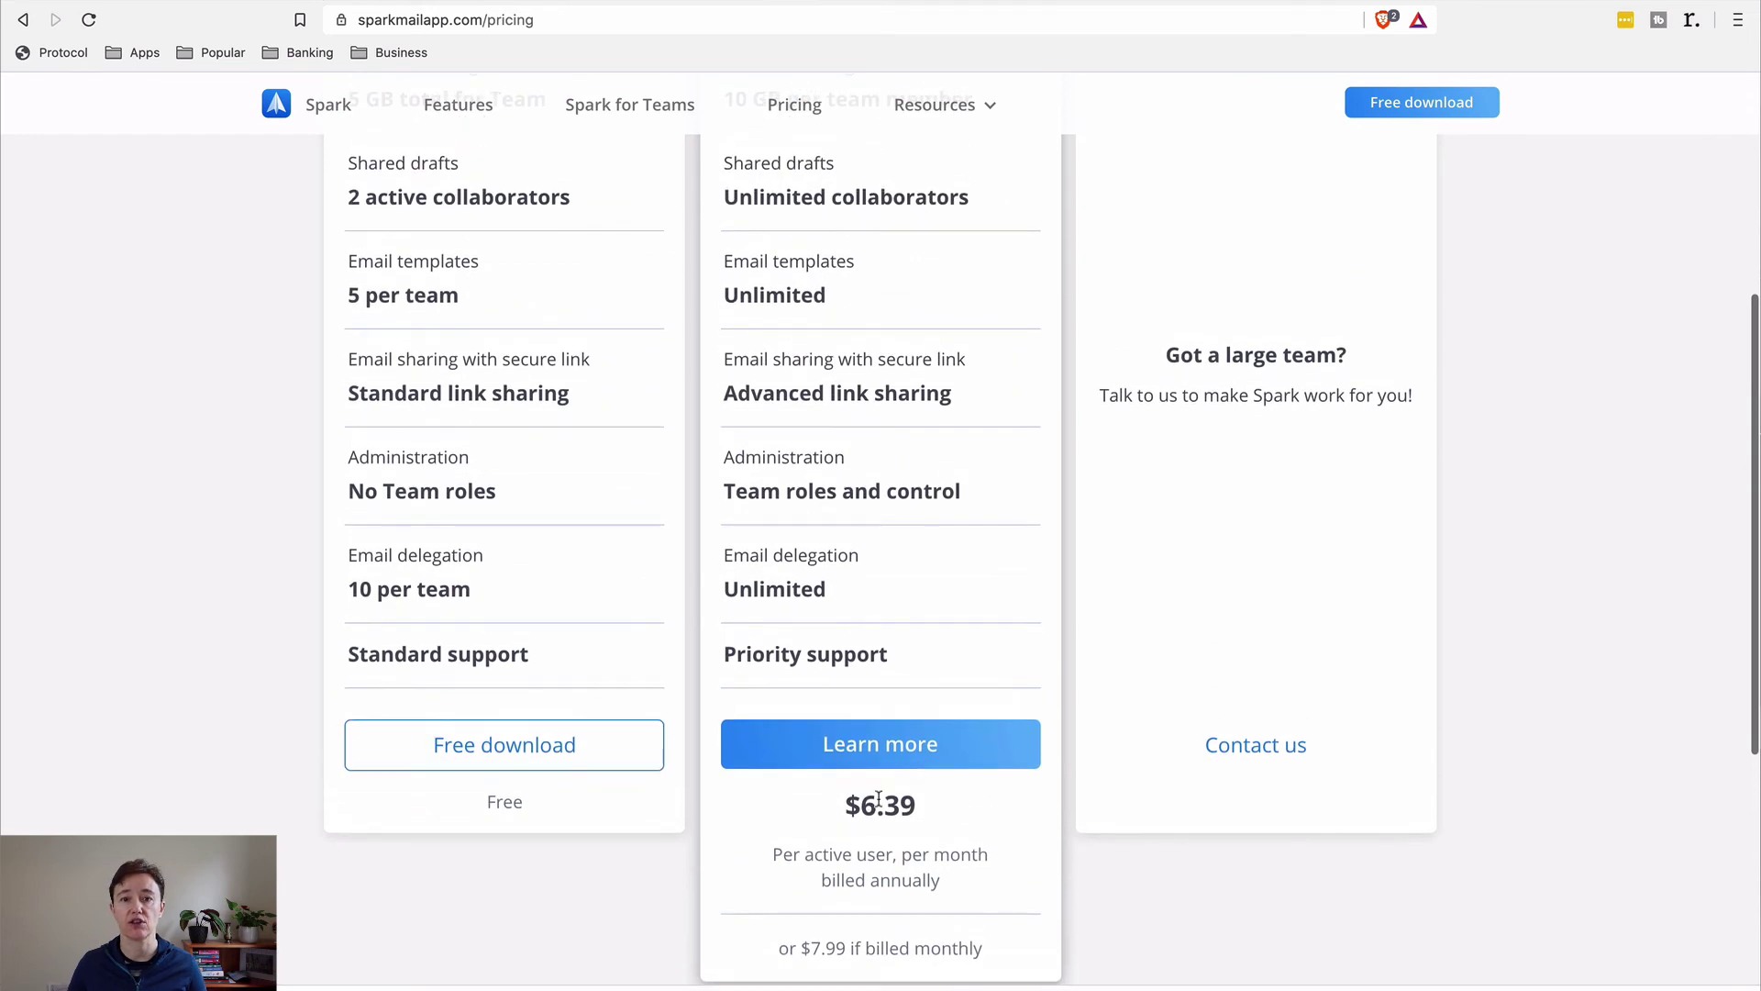